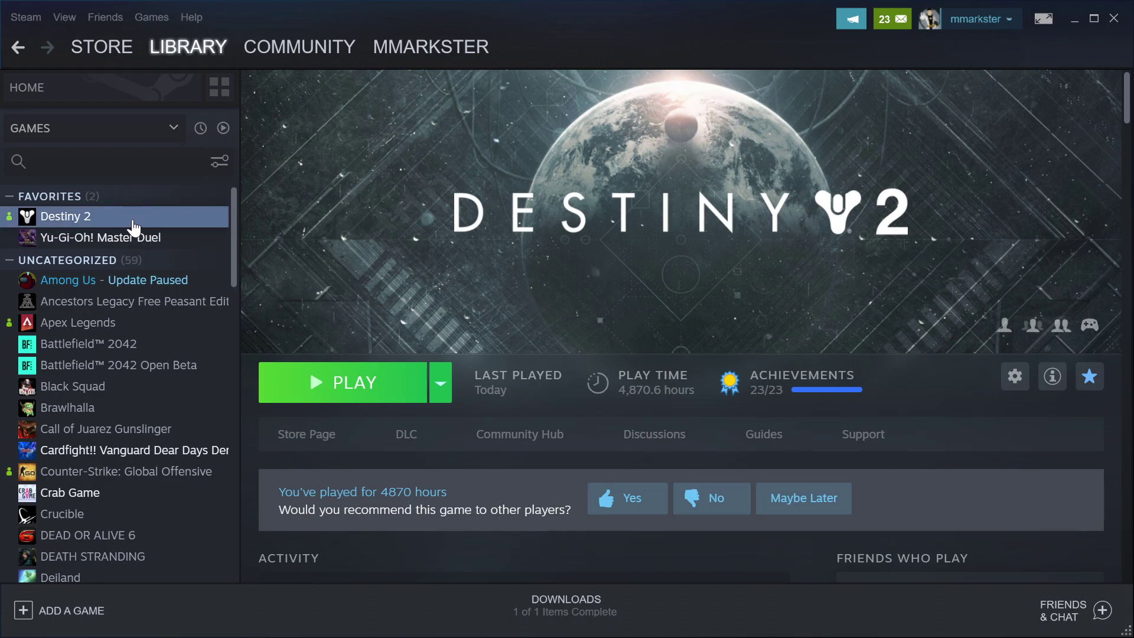
pyautogui.rightClick(133, 222)
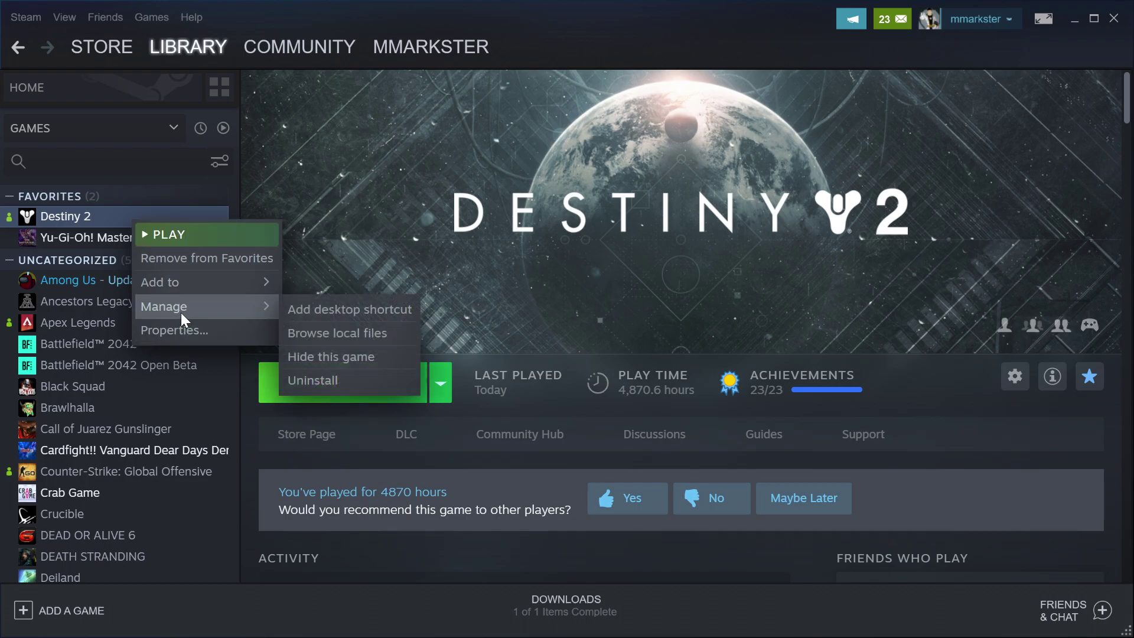
pyautogui.click(203, 332)
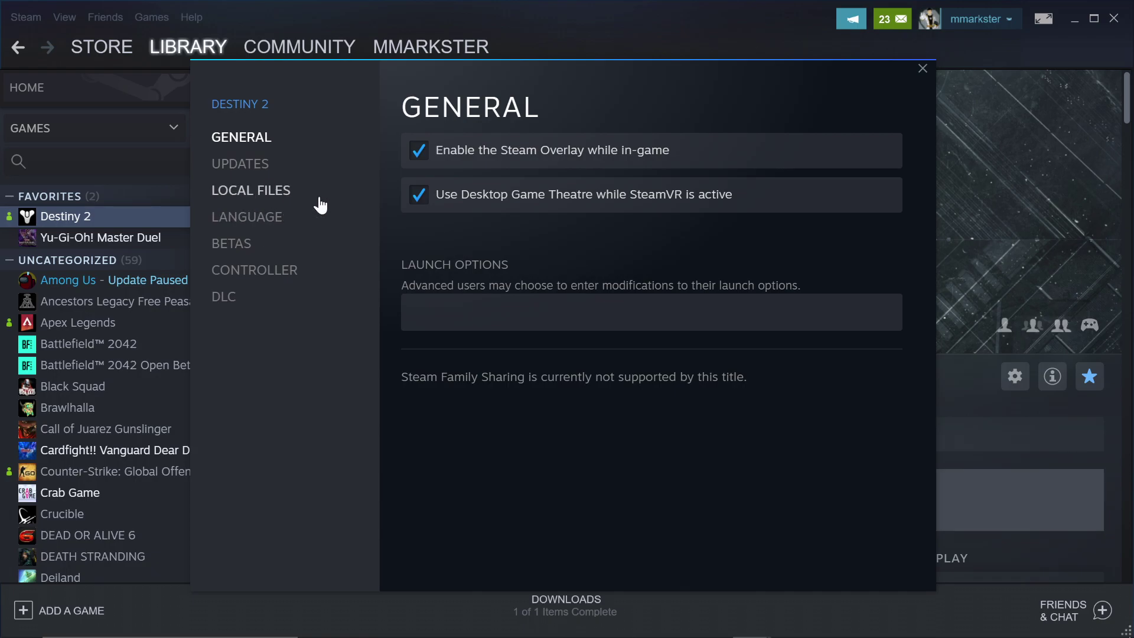
pyautogui.click(925, 69)
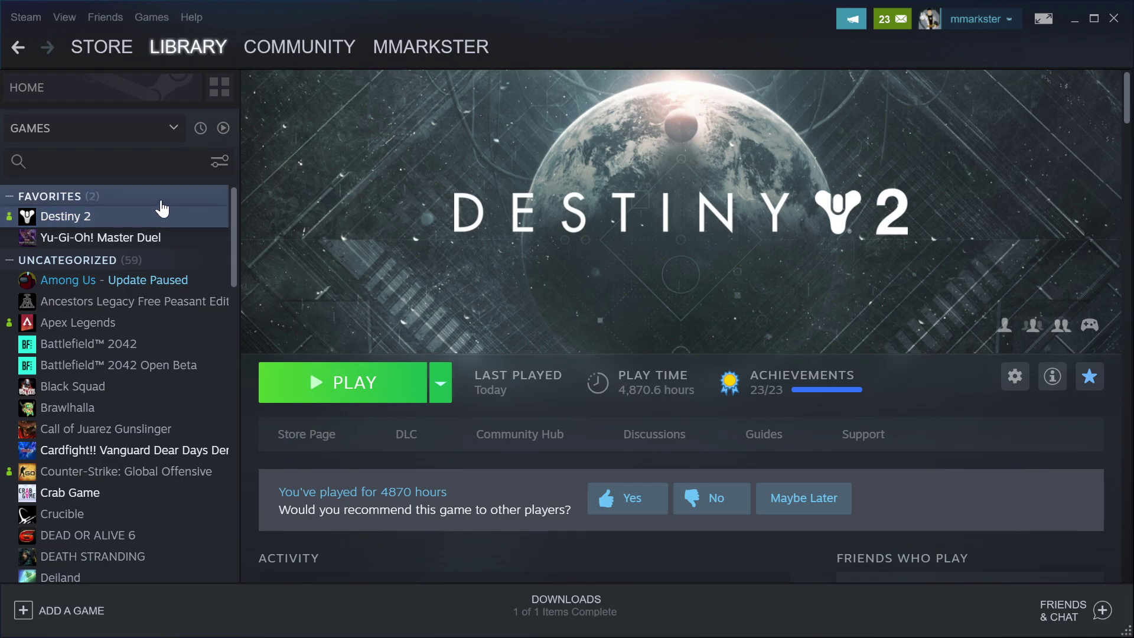
# Open Destiny 2's installation folder from the local files section of the game's properties.
pyautogui.click(167, 214)
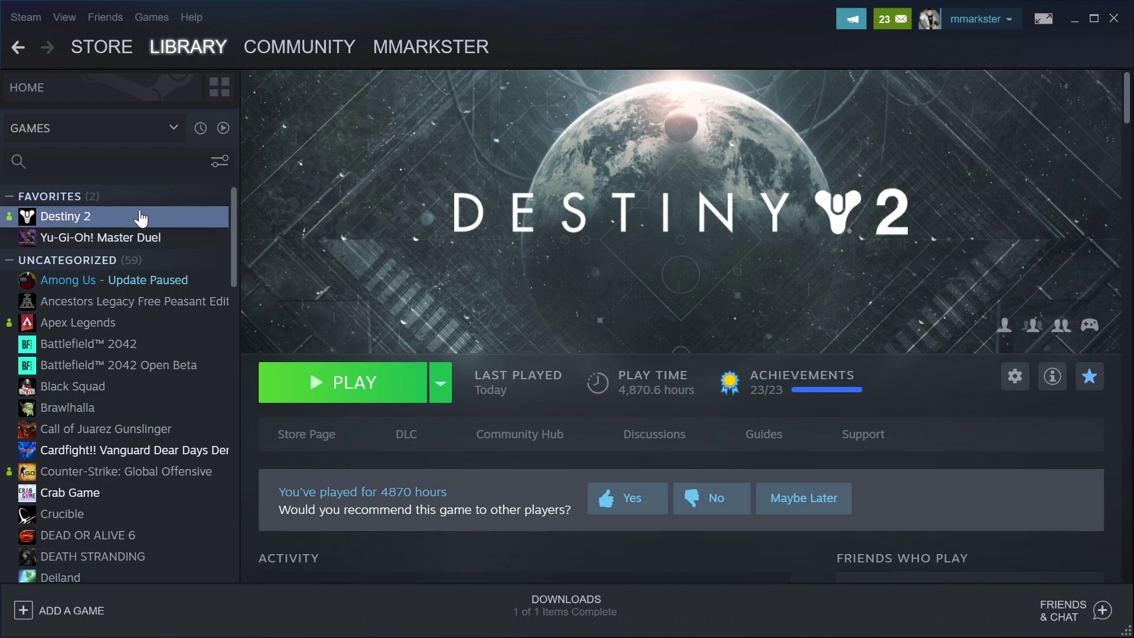
pyautogui.rightClick(121, 222)
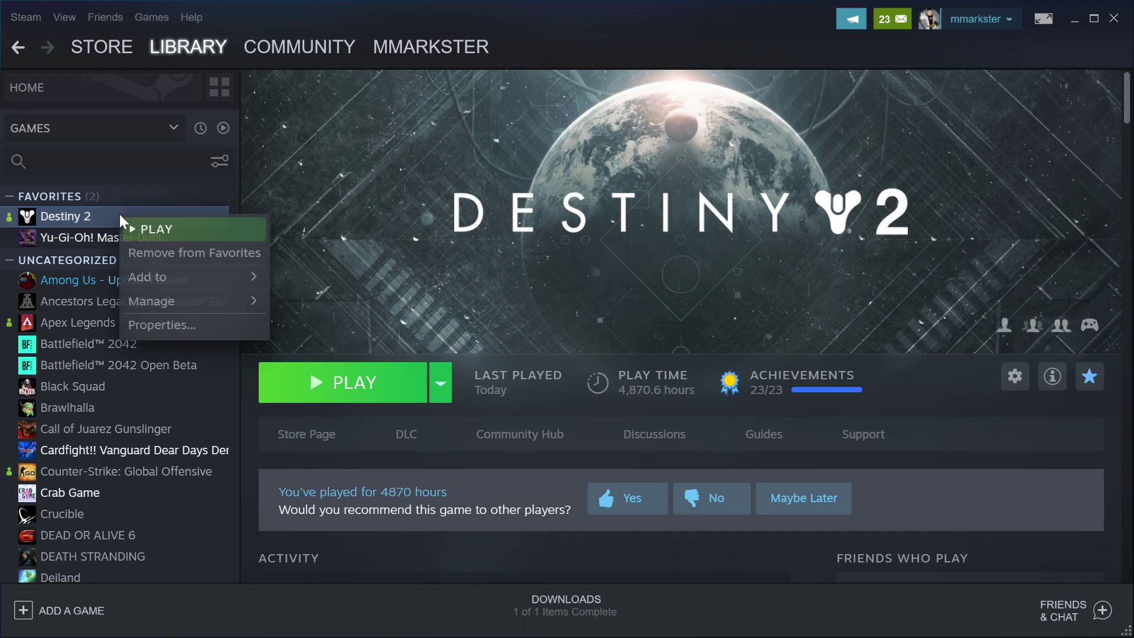
pyautogui.click(198, 325)
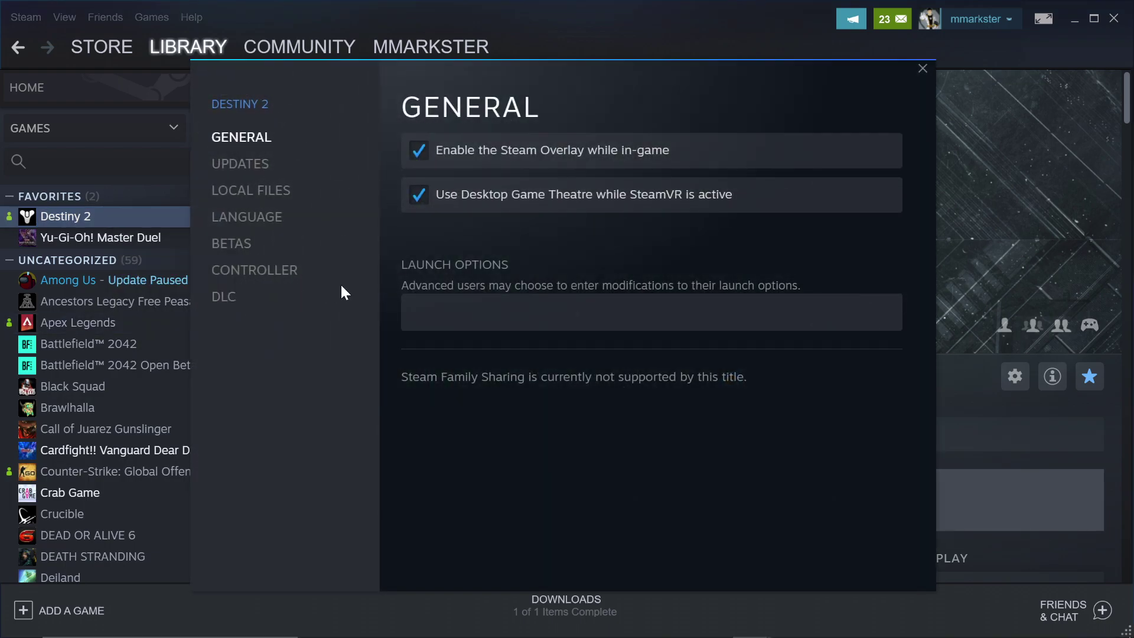
pyautogui.click(253, 200)
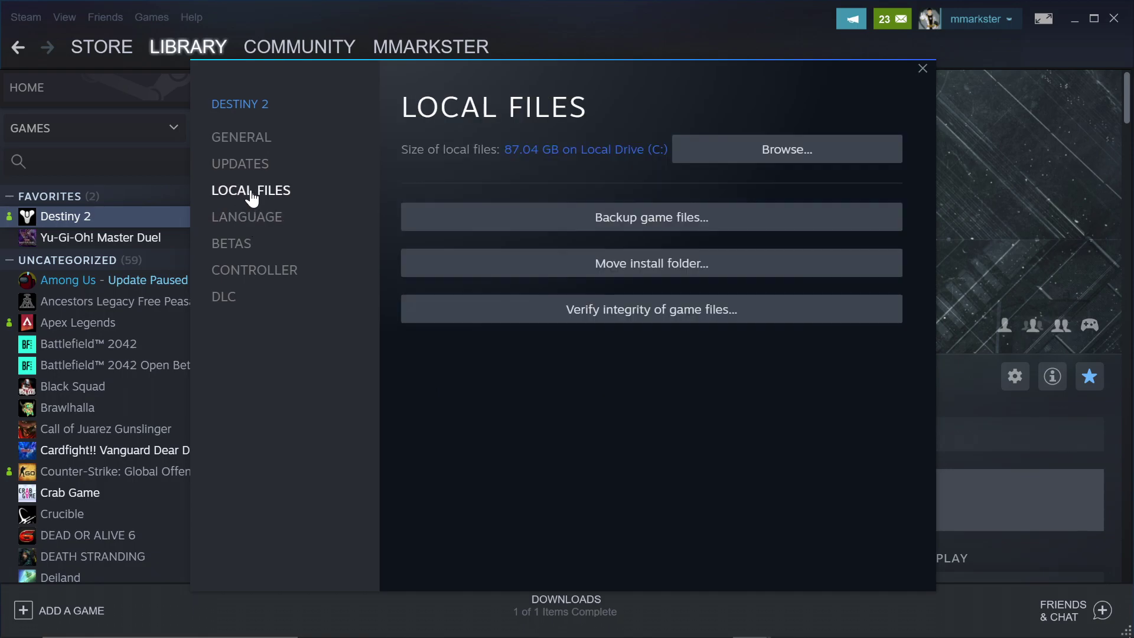
pyautogui.click(832, 160)
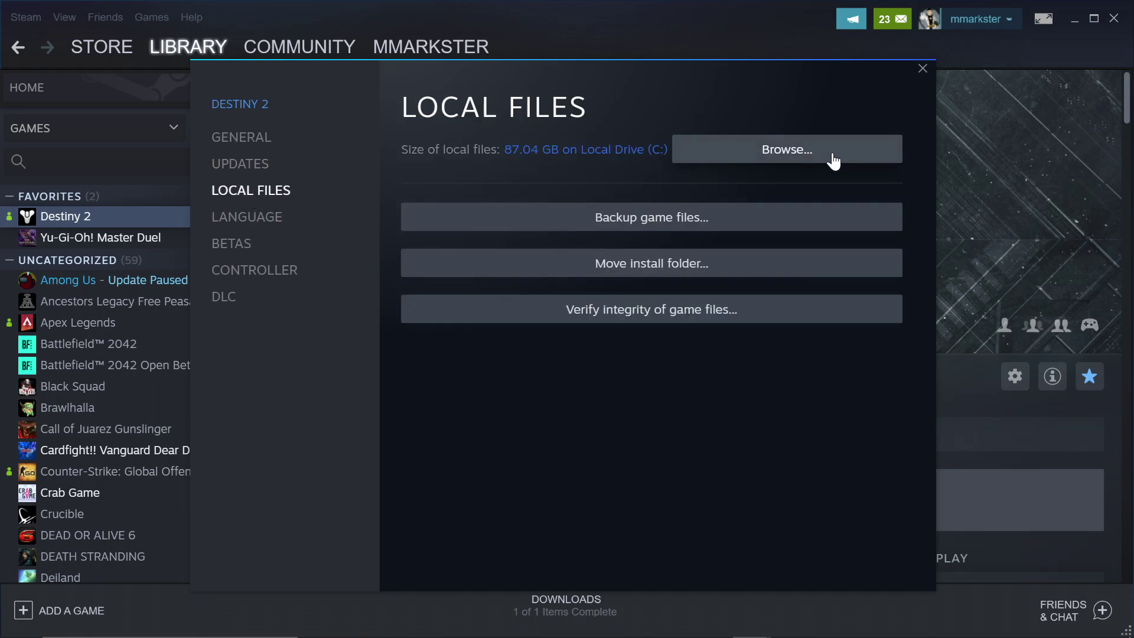
pyautogui.click(367, 35)
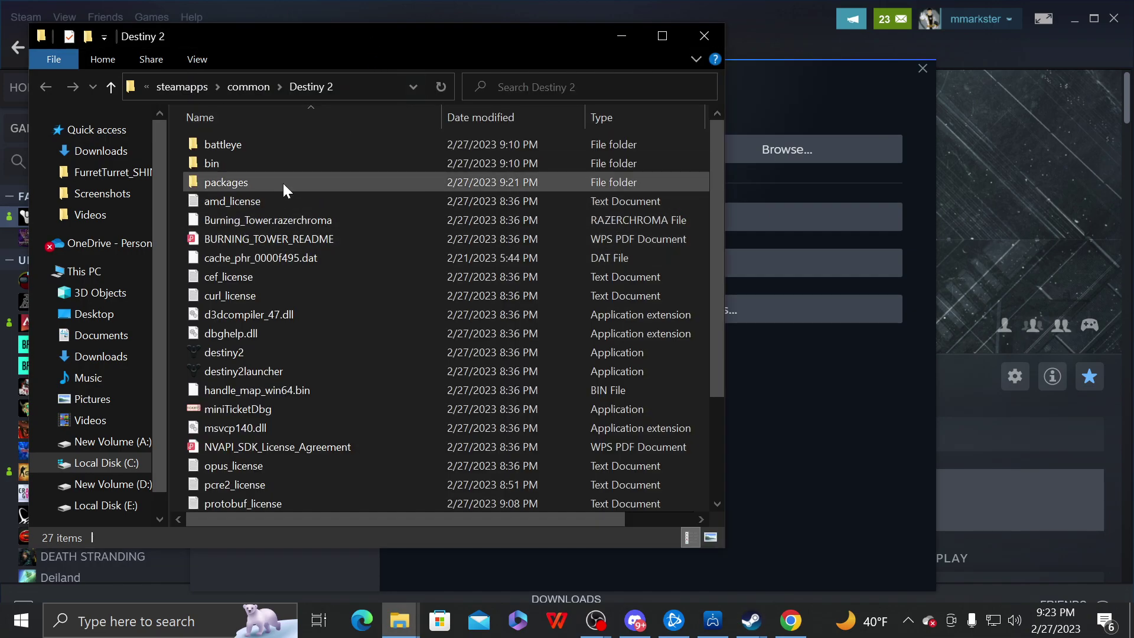
# Open the packages folder and search it for files containing "_en_".
pyautogui.moveTo(283, 188)
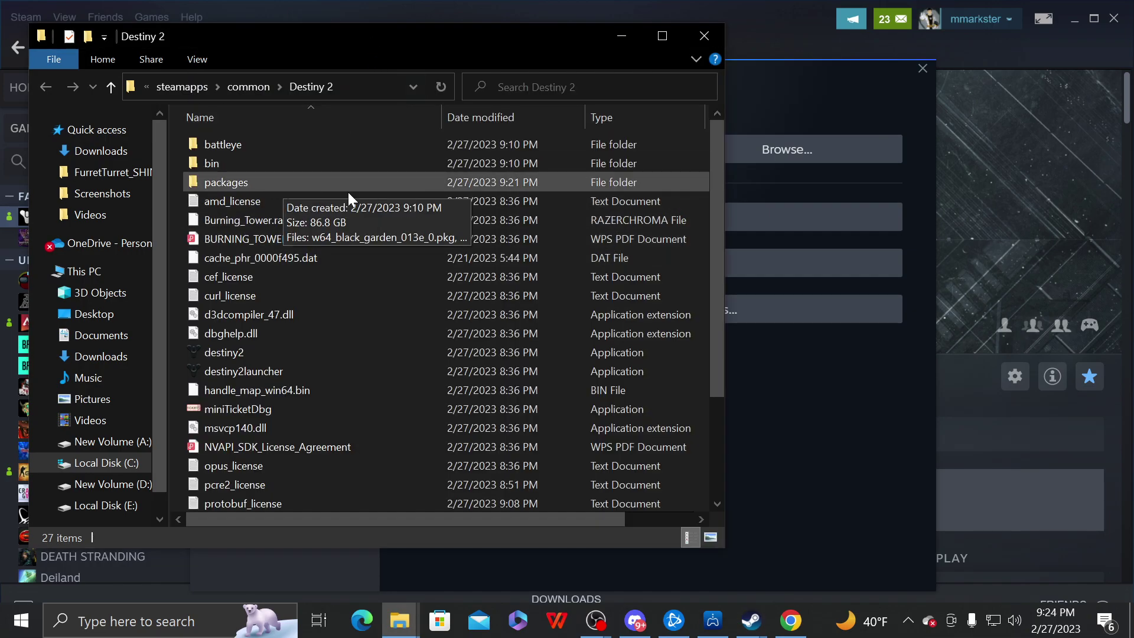
pyautogui.moveTo(248, 186)
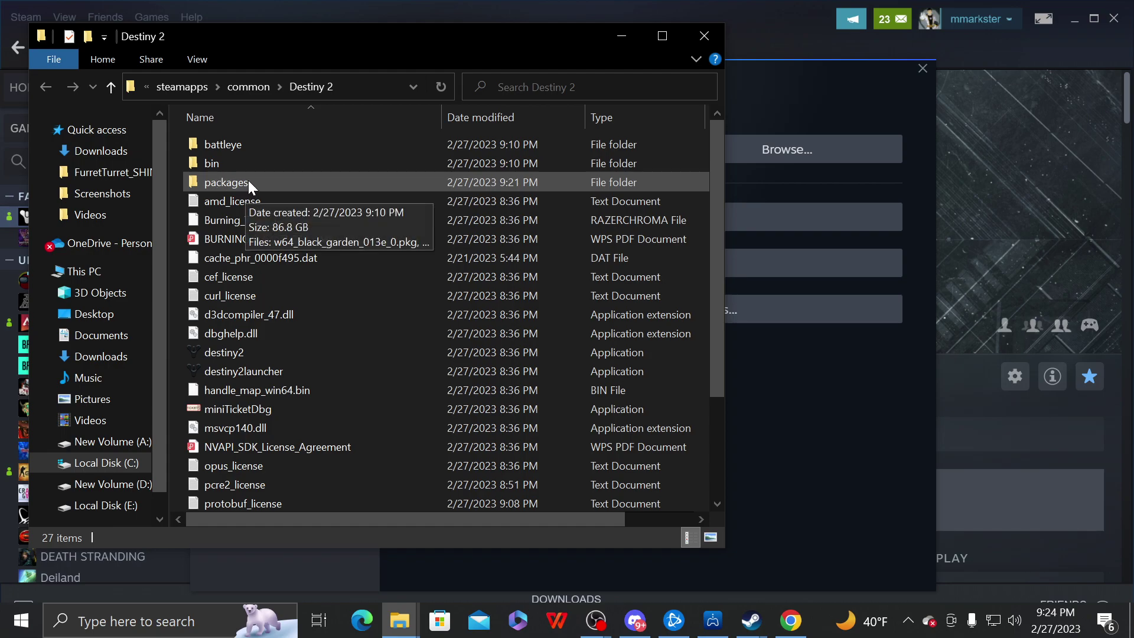
pyautogui.doubleClick(248, 184)
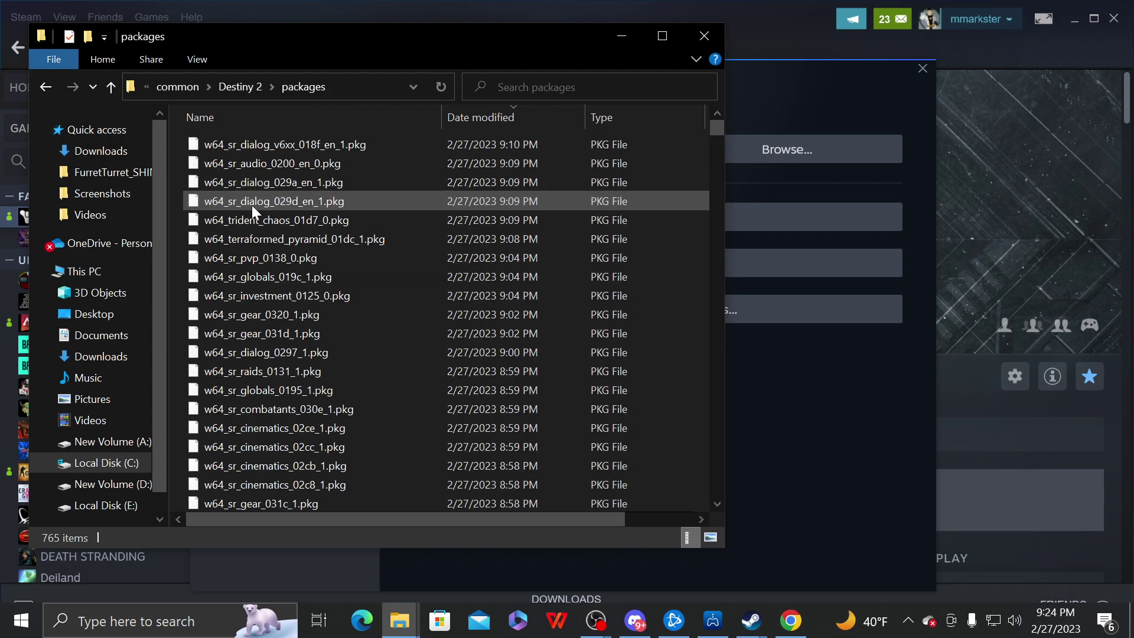
pyautogui.click(565, 83)
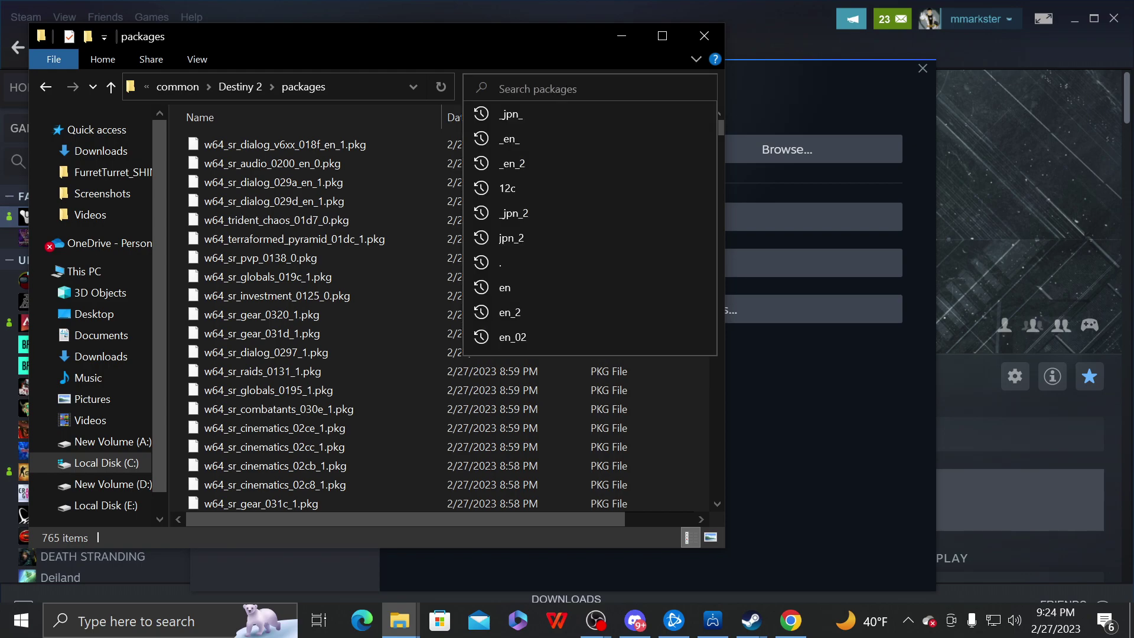
pyautogui.write('_')
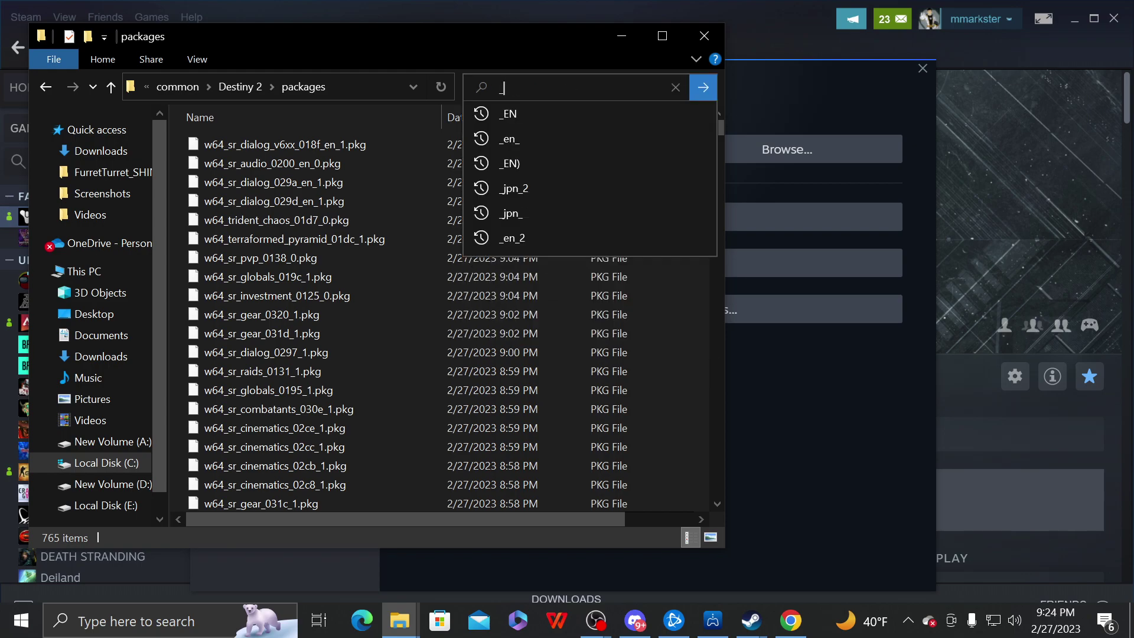
pyautogui.write('en')
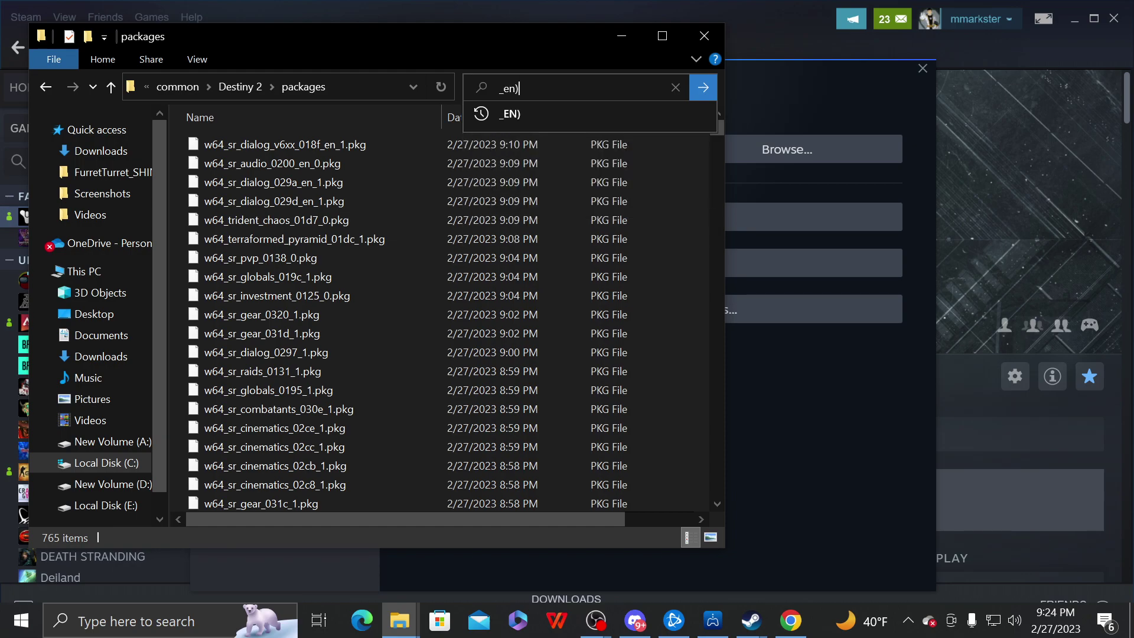
pyautogui.write('_')
pyautogui.press('Tab')
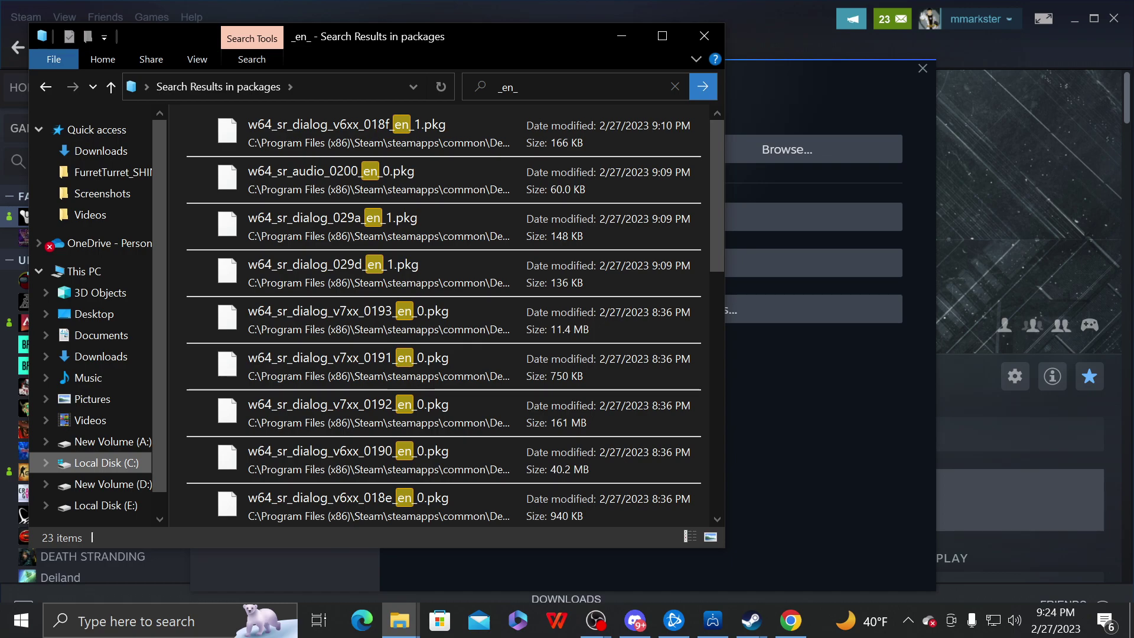
# Select all the English audio package files in the search results and copy them.
pyautogui.click(437, 144)
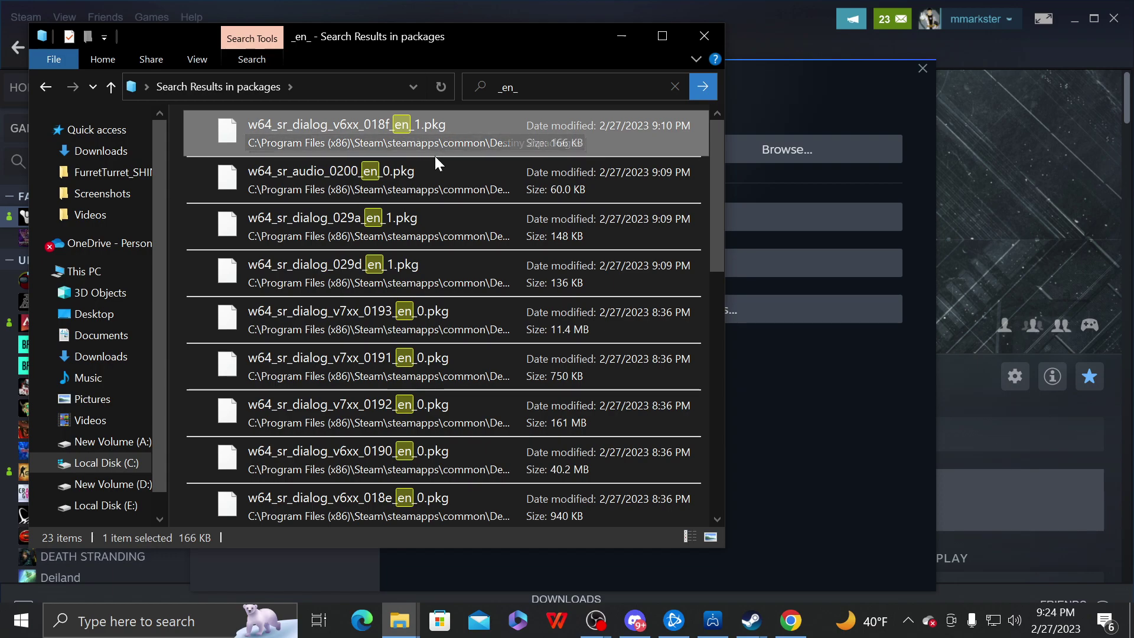
pyautogui.hotkey('ctrl', 'a')
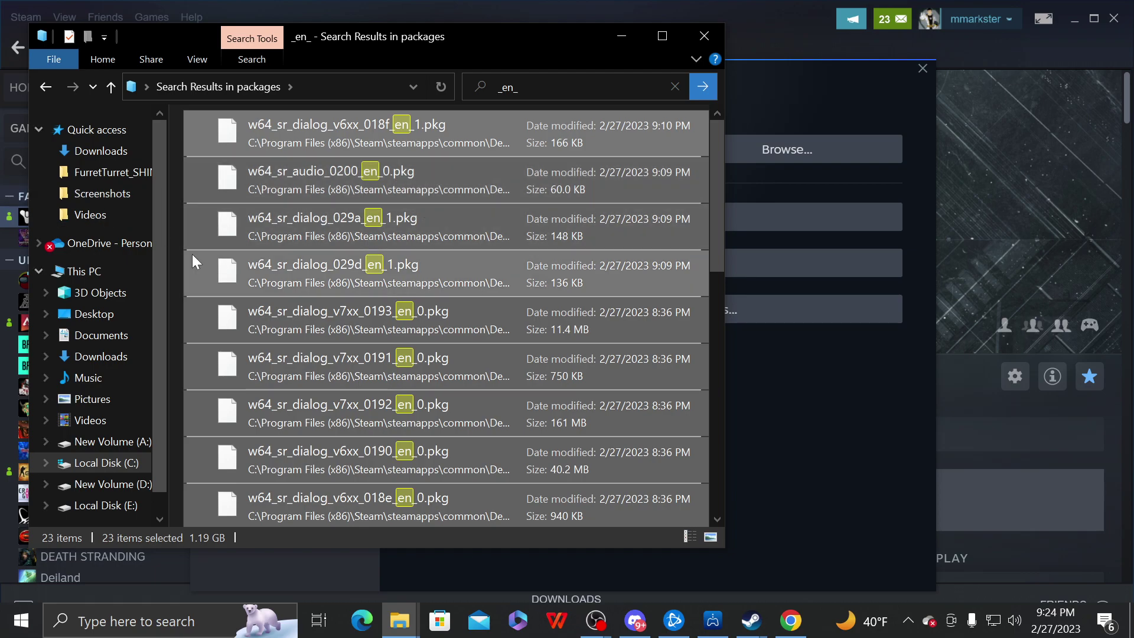
pyautogui.scroll(-1, 123, 268)
pyautogui.scroll(1, 106, 307)
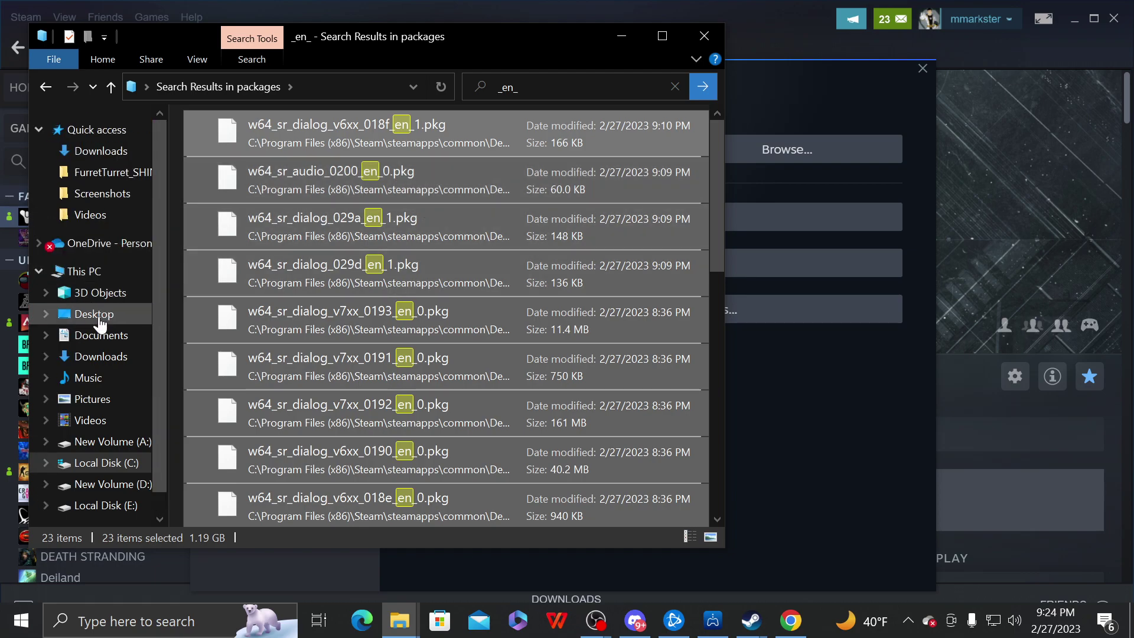
# Open the EN_en backup folder inside Documents, Destiny 2, Audio Files Backup.
pyautogui.click(89, 336)
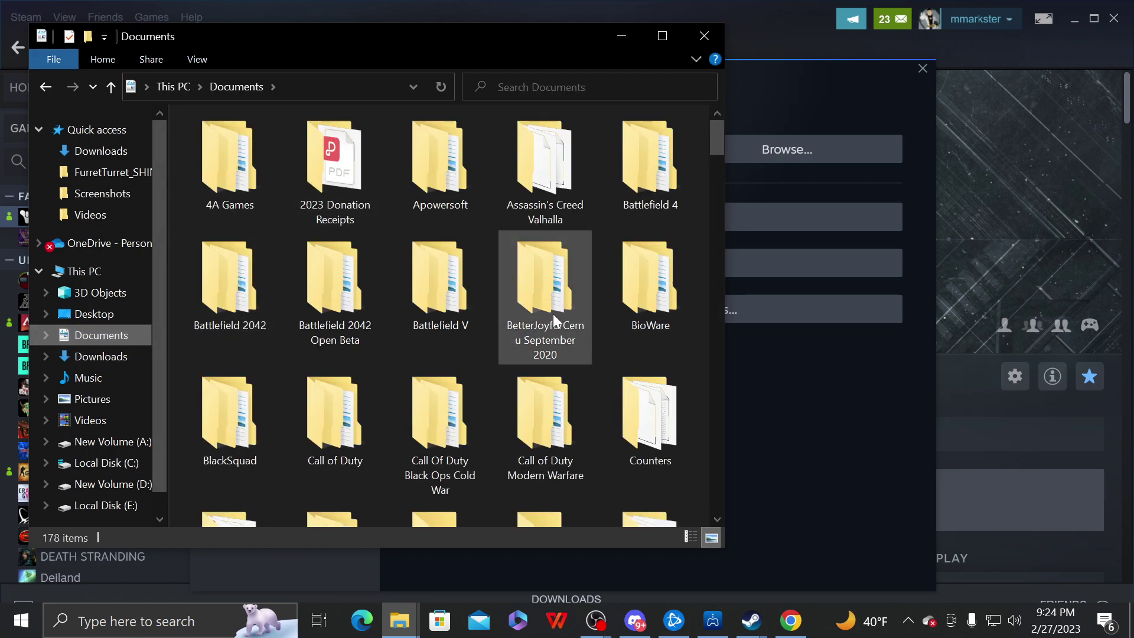
pyautogui.click(552, 313)
pyautogui.write('des')
pyautogui.doubleClick(237, 171)
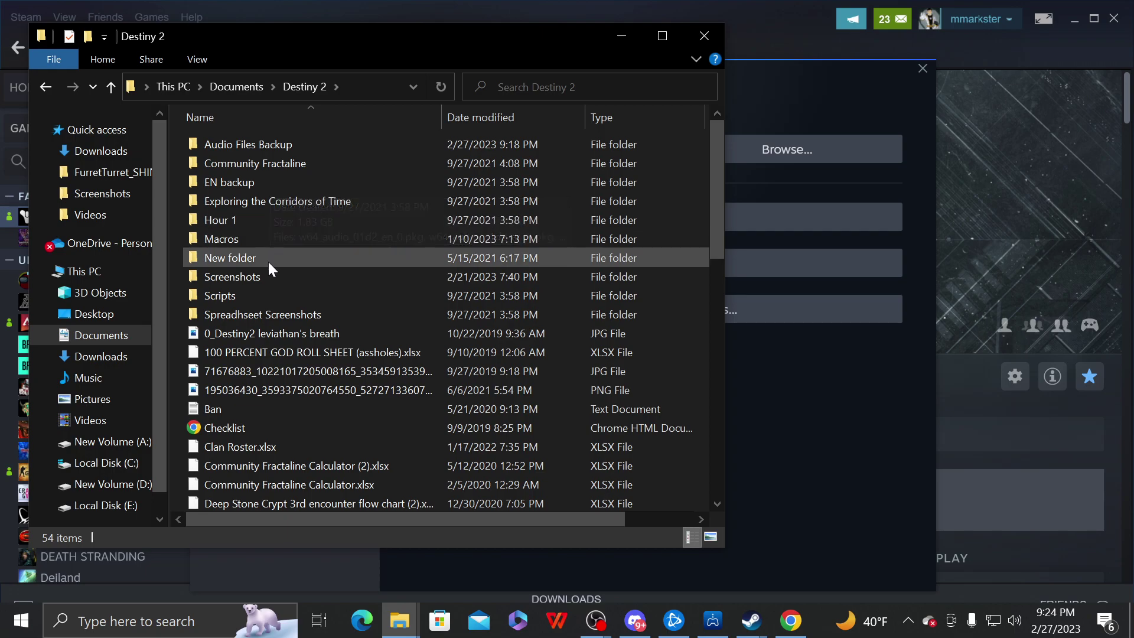
pyautogui.doubleClick(267, 144)
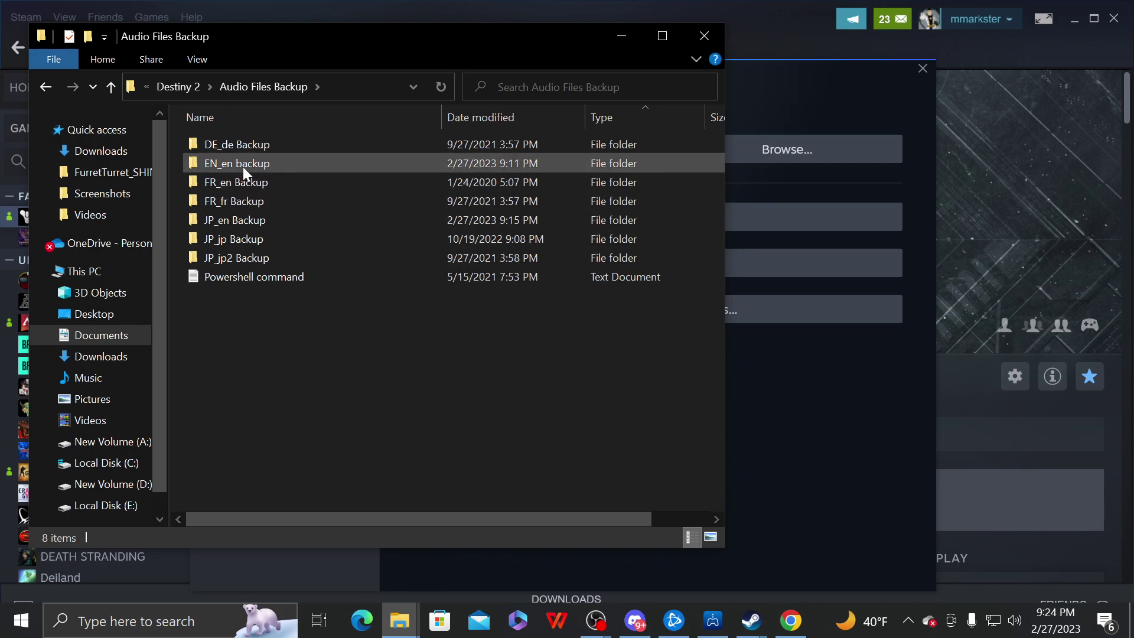
pyautogui.moveTo(245, 165)
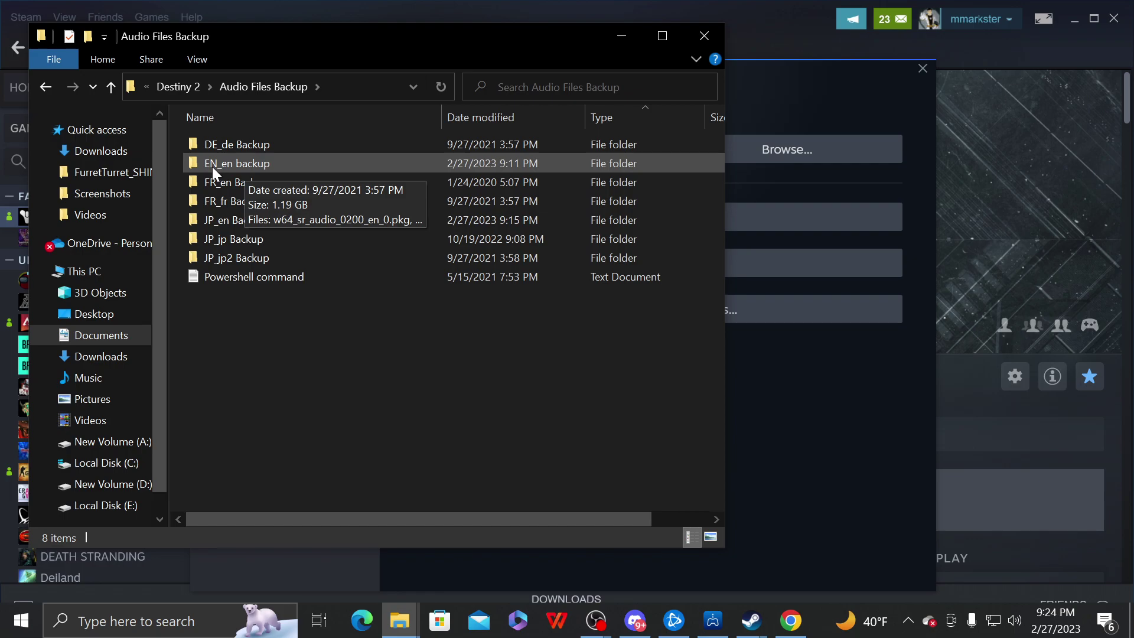
pyautogui.doubleClick(251, 163)
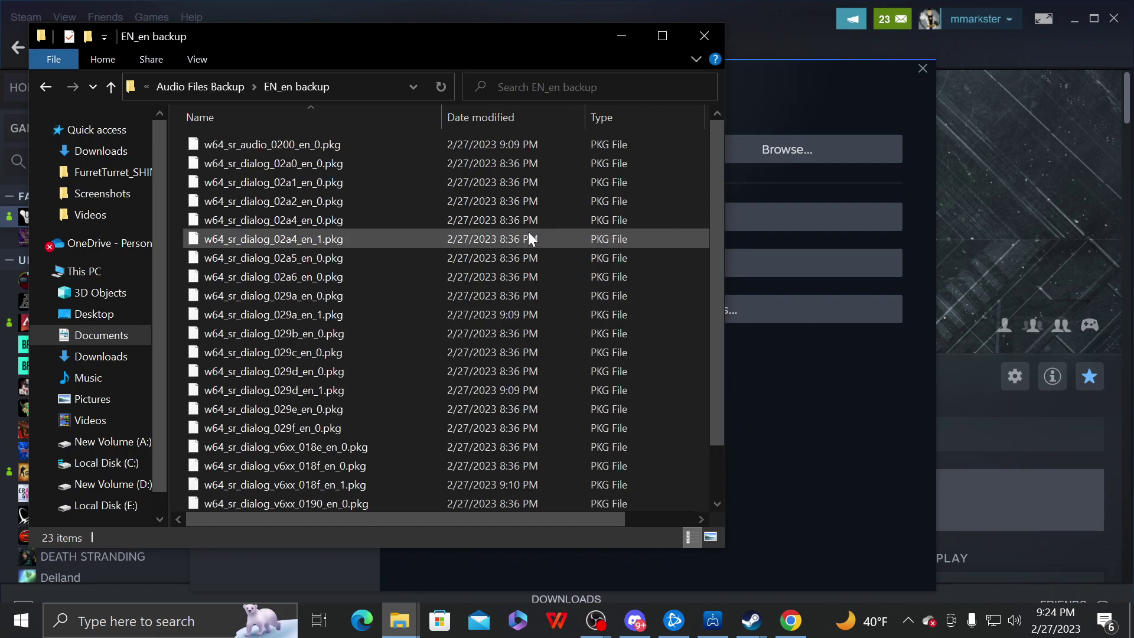
# Replace all old files in the EN_en backup folder with the copied English audio packages.
pyautogui.hotkey('ctrl', 'a')
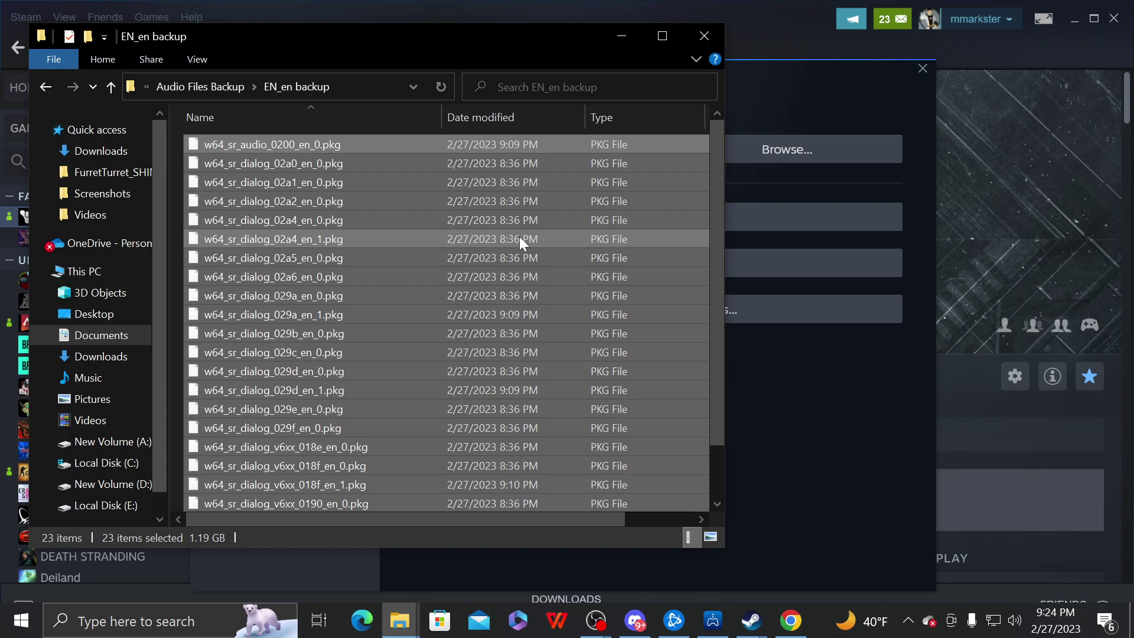
pyautogui.press('Delete')
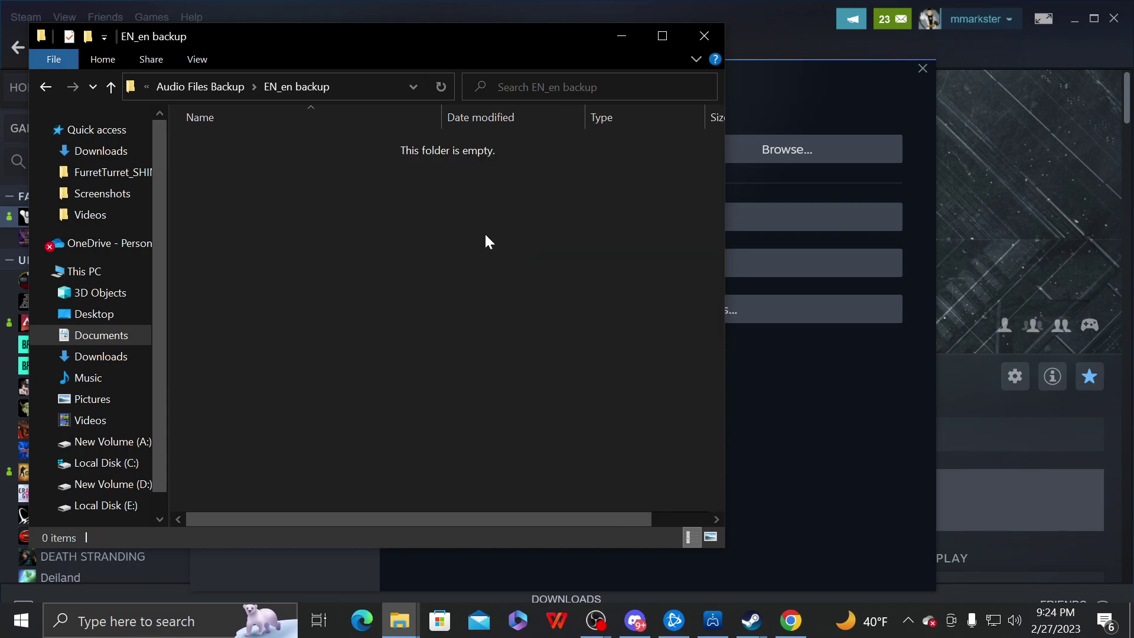
pyautogui.hotkey('ctrl', 'v')
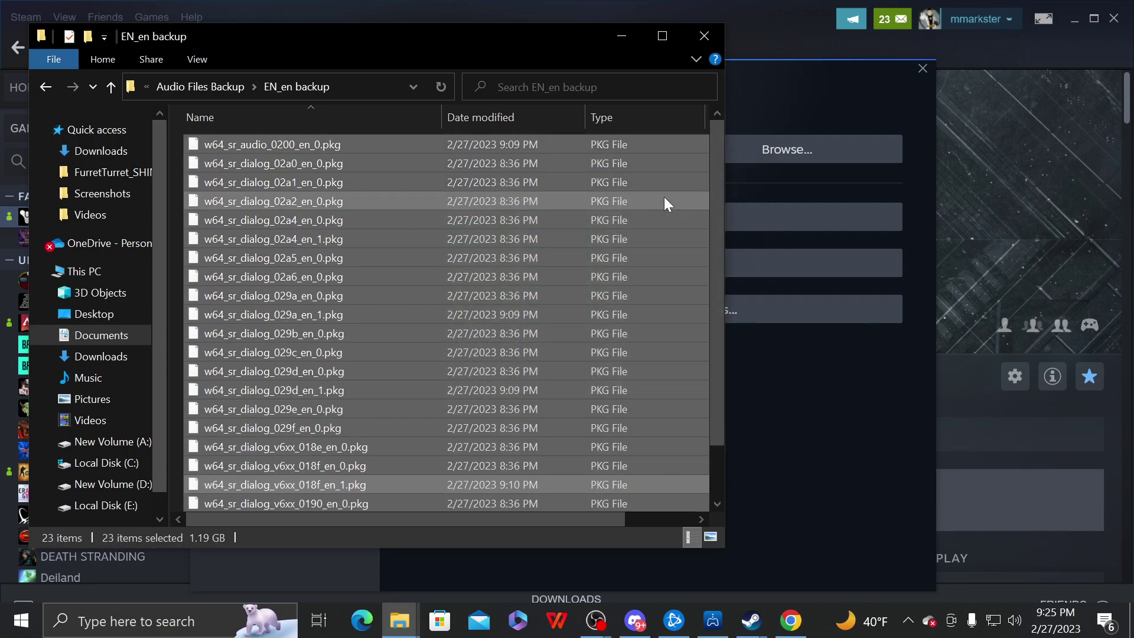
# Switch to Steam and set Destiny 2's language to 日本語 (Japanese) in the game's properties.
pyautogui.click(842, 87)
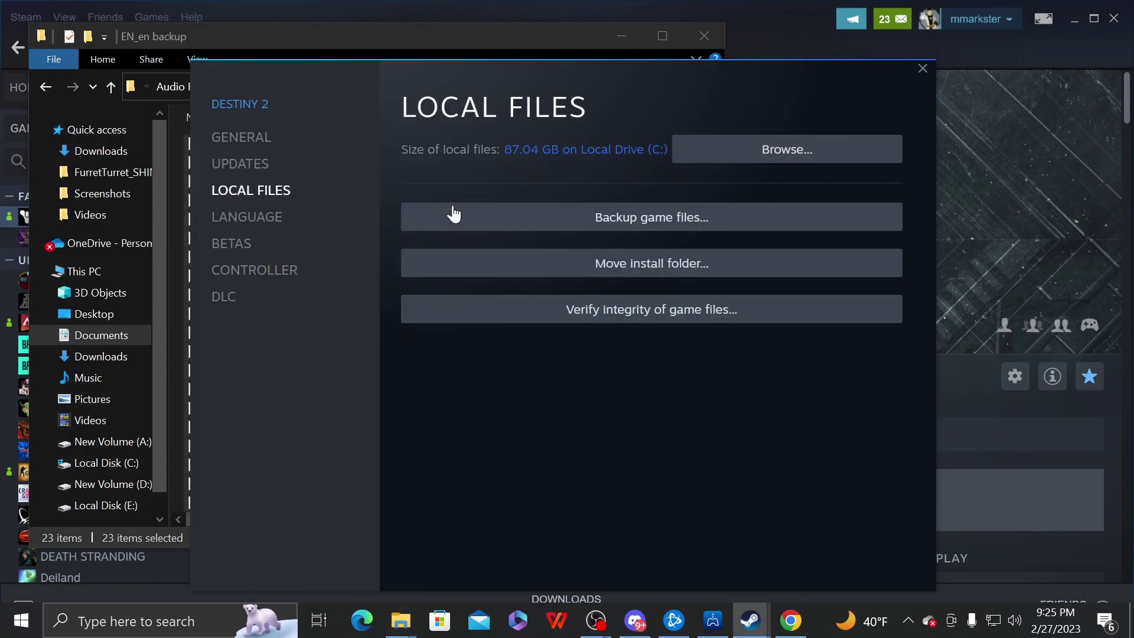
pyautogui.click(239, 218)
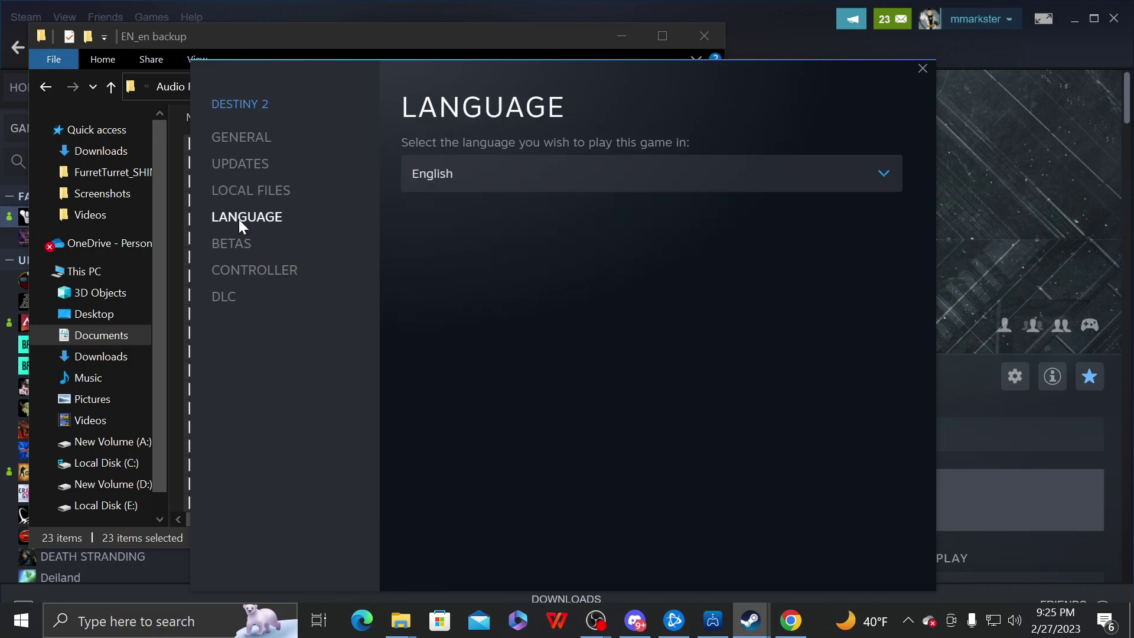
pyautogui.click(483, 163)
pyautogui.click(463, 359)
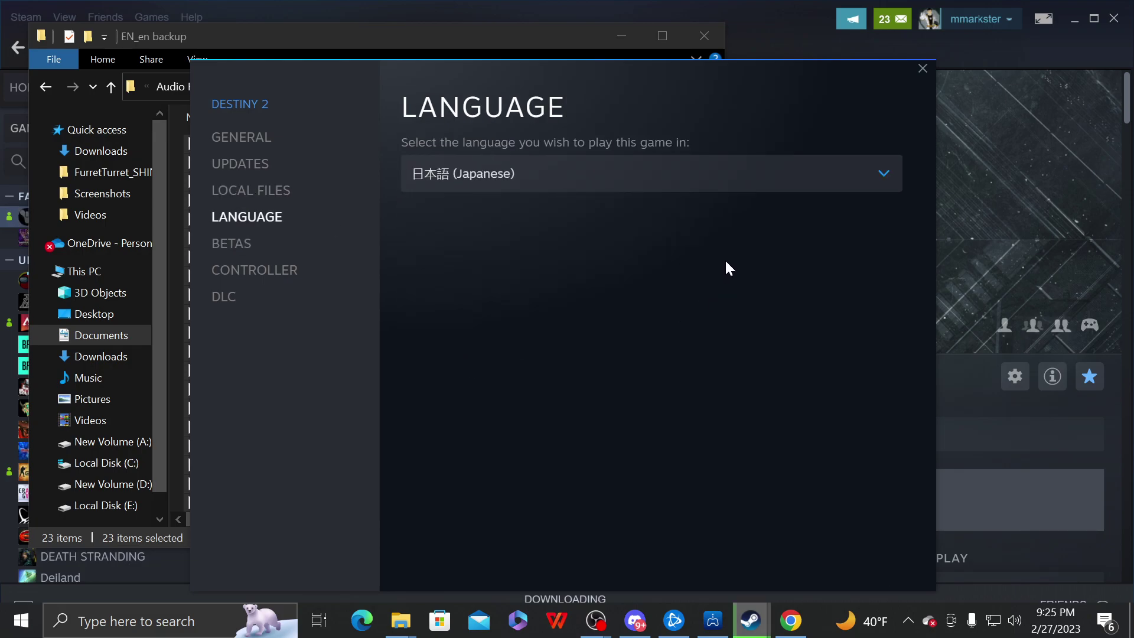
# Move the backup folder and properties windows aside to view the game's download status, and close the EN_en backup folder window.
pyautogui.moveTo(362, 34); pyautogui.dragTo(693, 289)
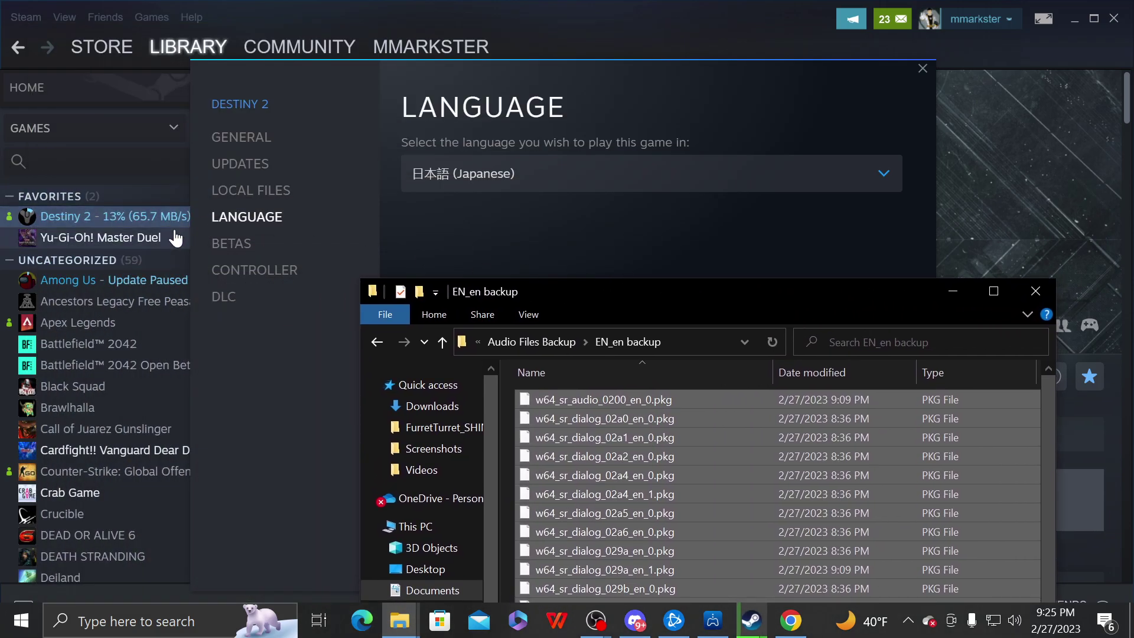
pyautogui.moveTo(846, 74); pyautogui.dragTo(794, 548)
pyautogui.moveTo(602, 299); pyautogui.dragTo(775, 457)
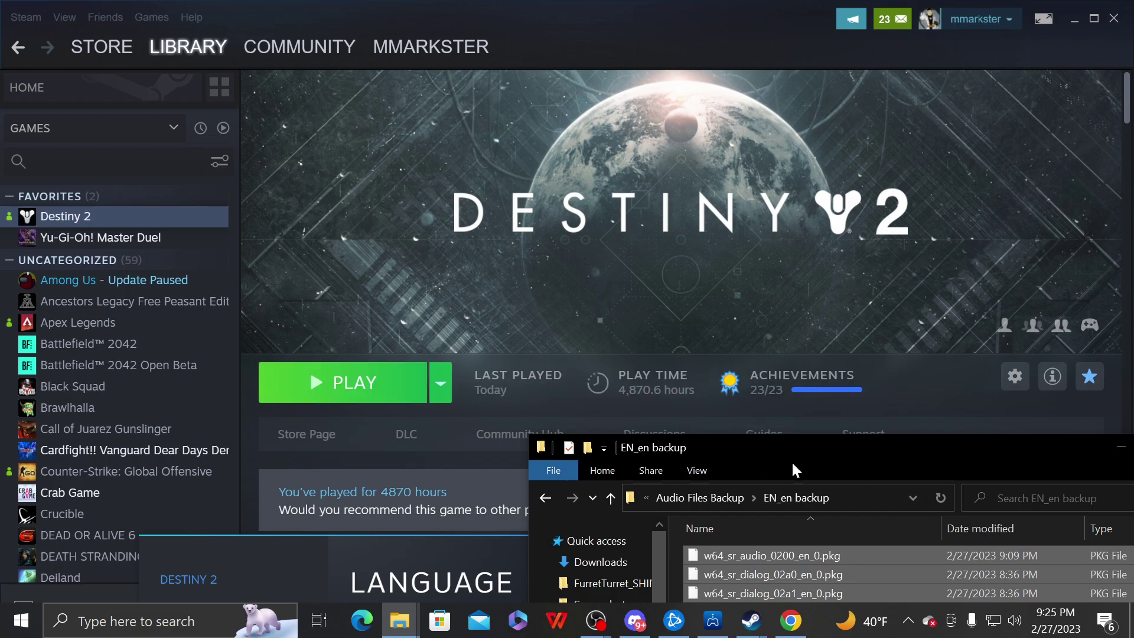
pyautogui.moveTo(795, 465); pyautogui.dragTo(474, 103)
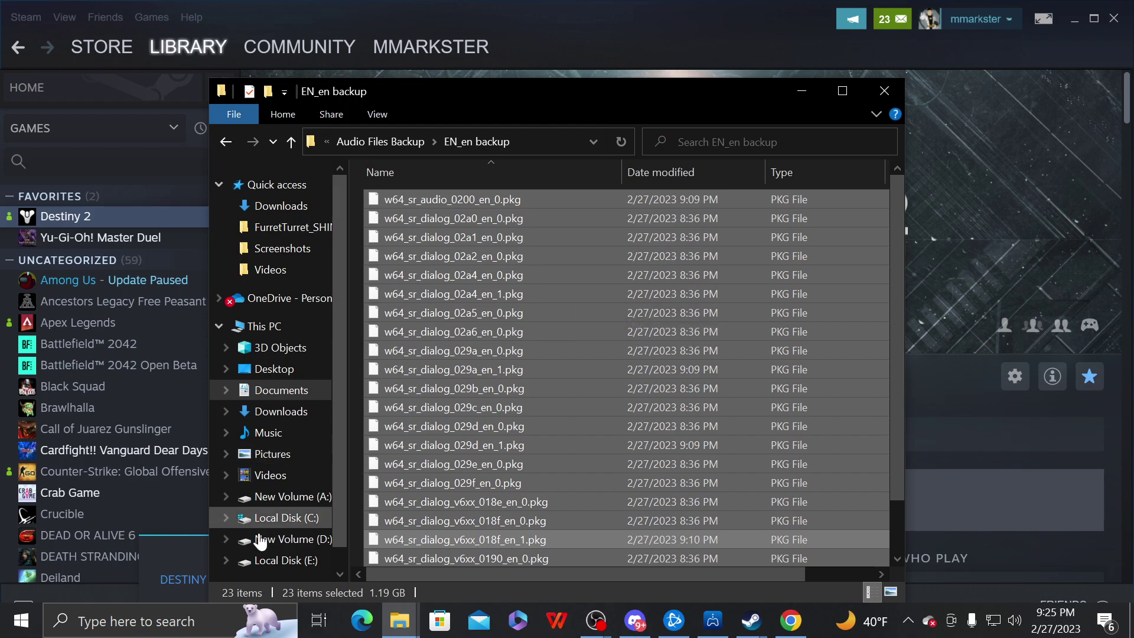
pyautogui.click(879, 96)
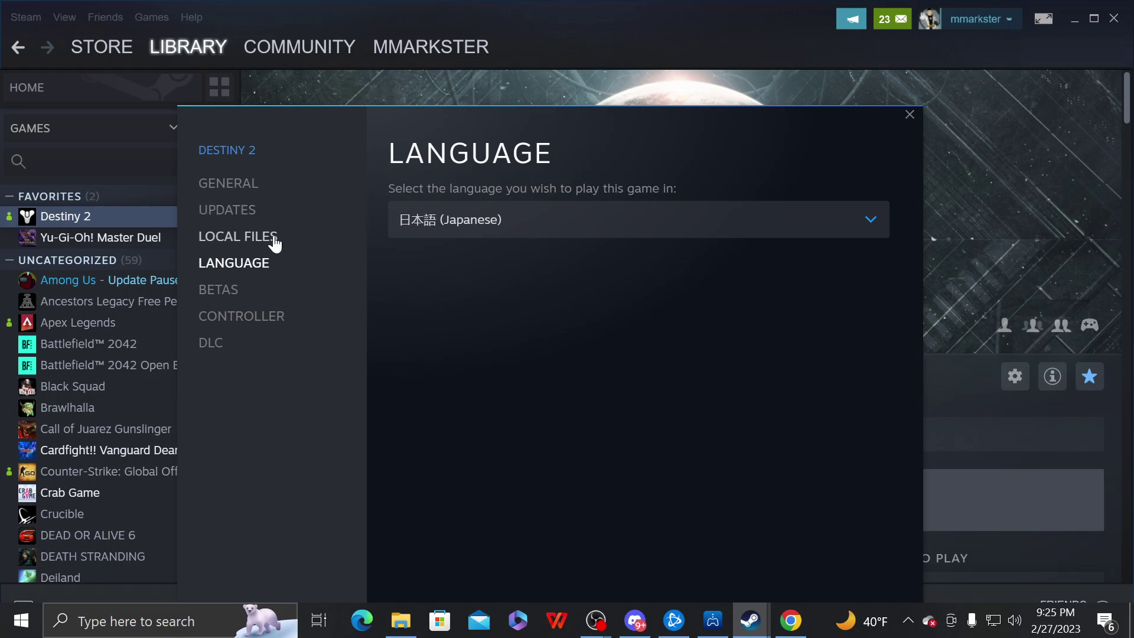
# Browse Destiny 2's local files from its Steam properties and open the packages folder.
pyautogui.click(274, 241)
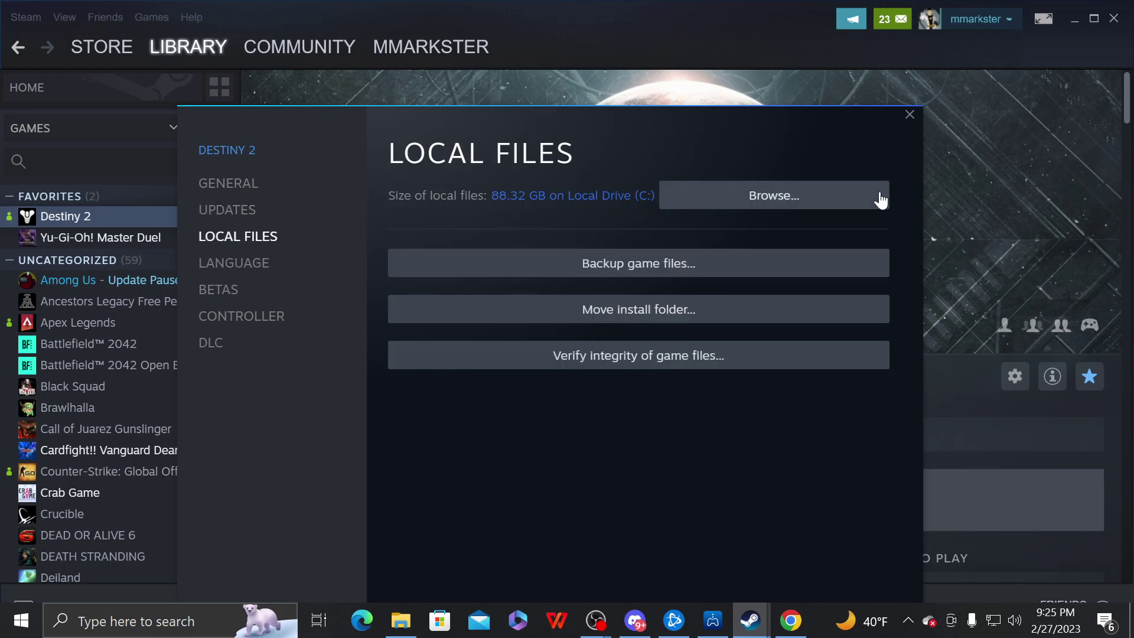
pyautogui.click(827, 200)
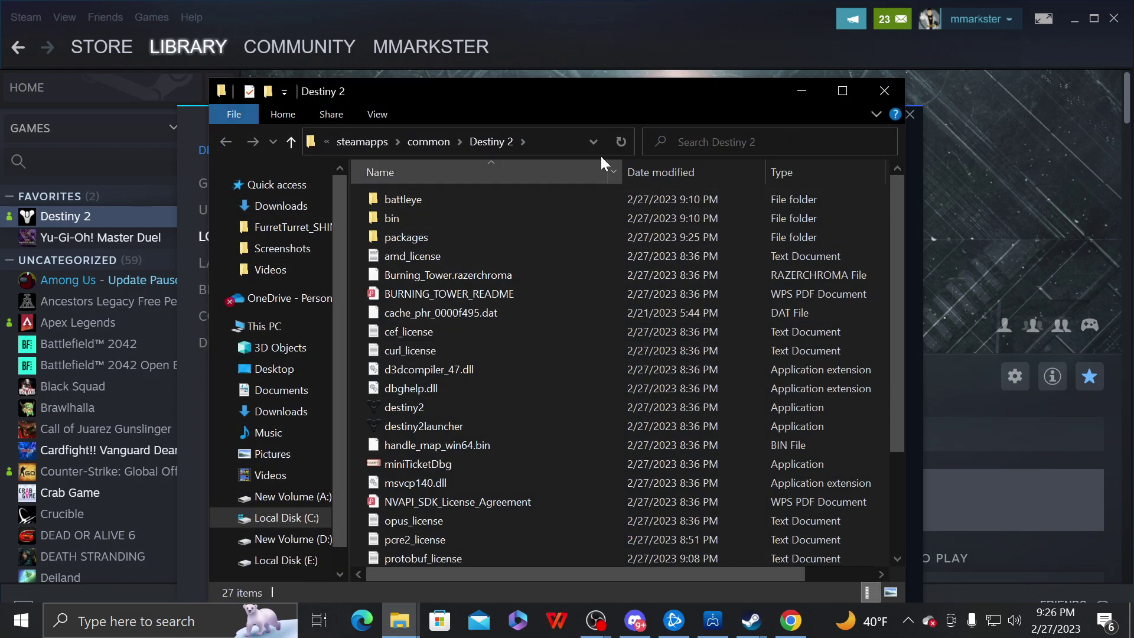
pyautogui.moveTo(585, 86); pyautogui.dragTo(565, 68)
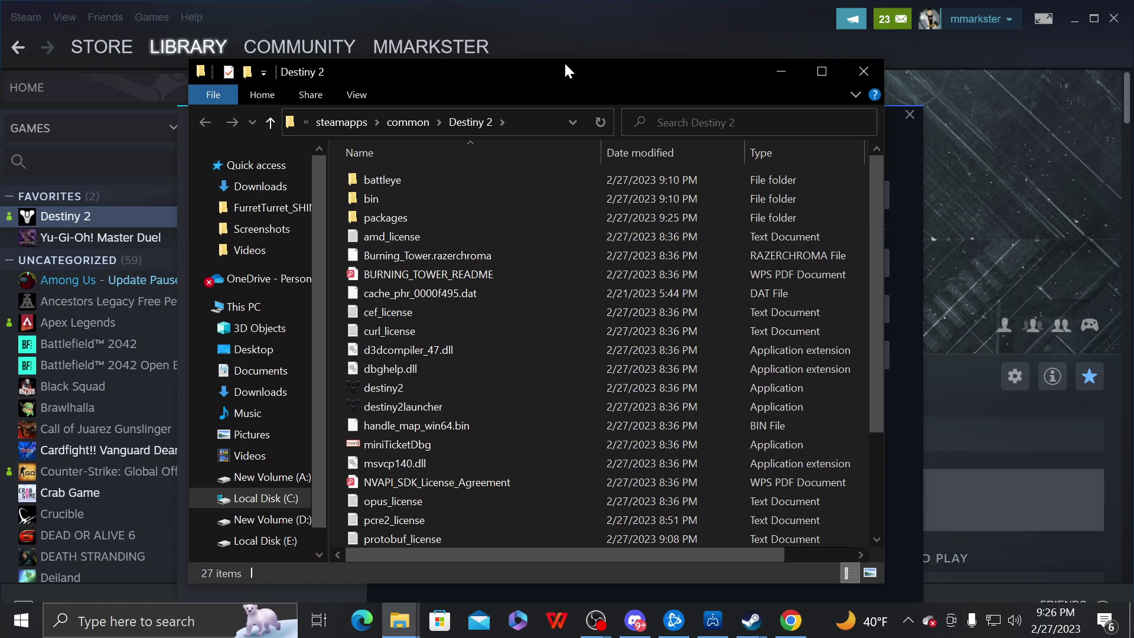
pyautogui.doubleClick(413, 217)
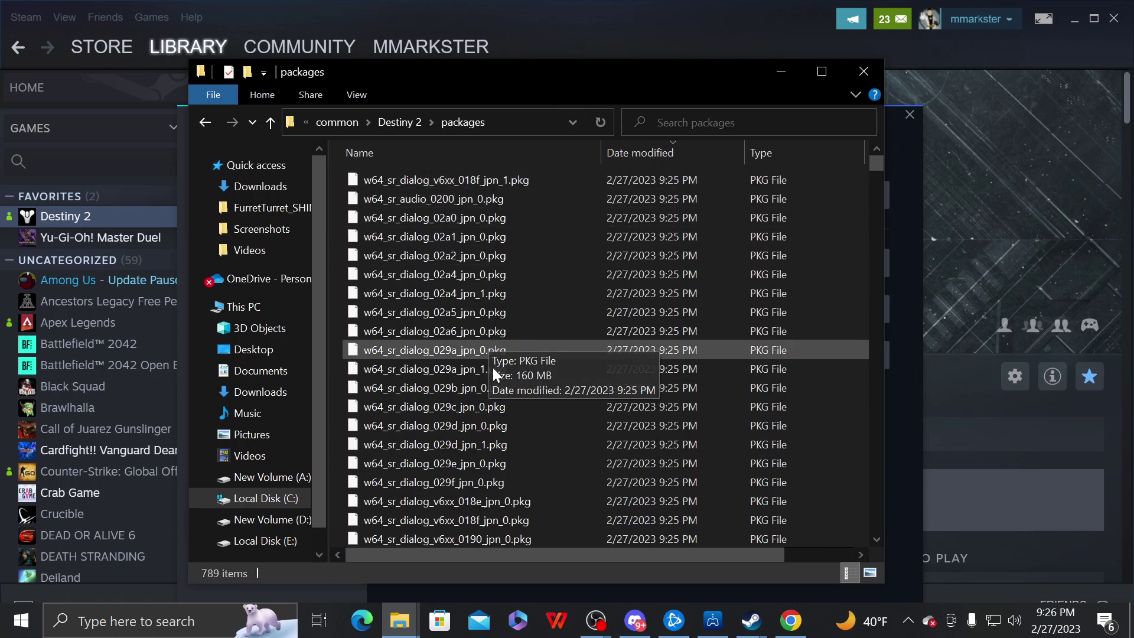
# Search the packages folder for "_jpn_" and copy all the Japanese audio packages found.
pyautogui.click(697, 124)
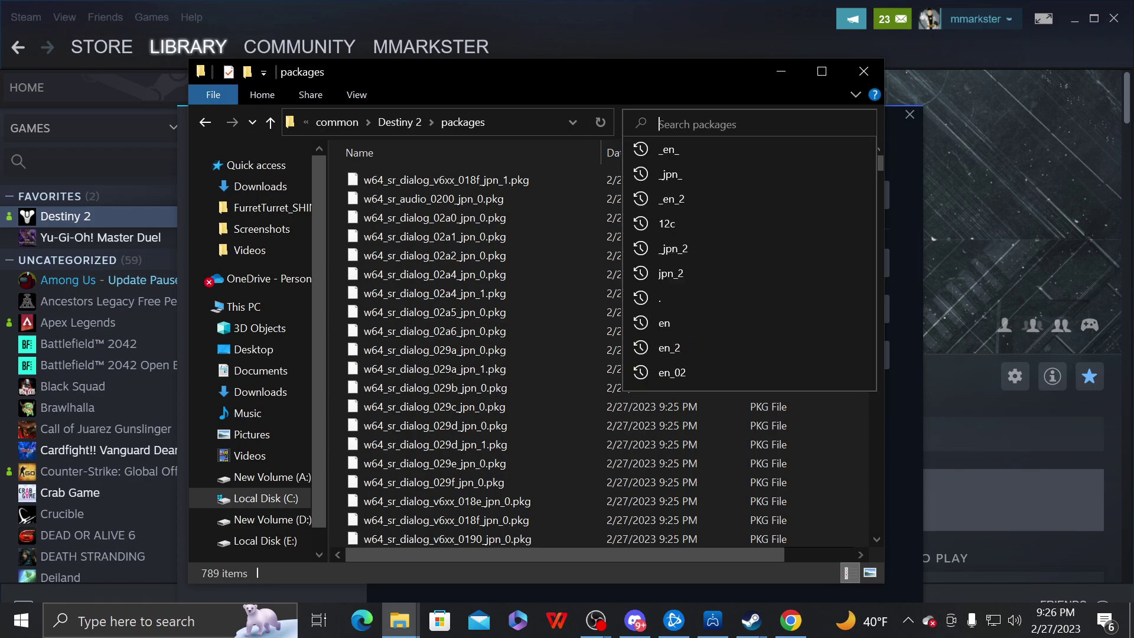
pyautogui.write('_jpn')
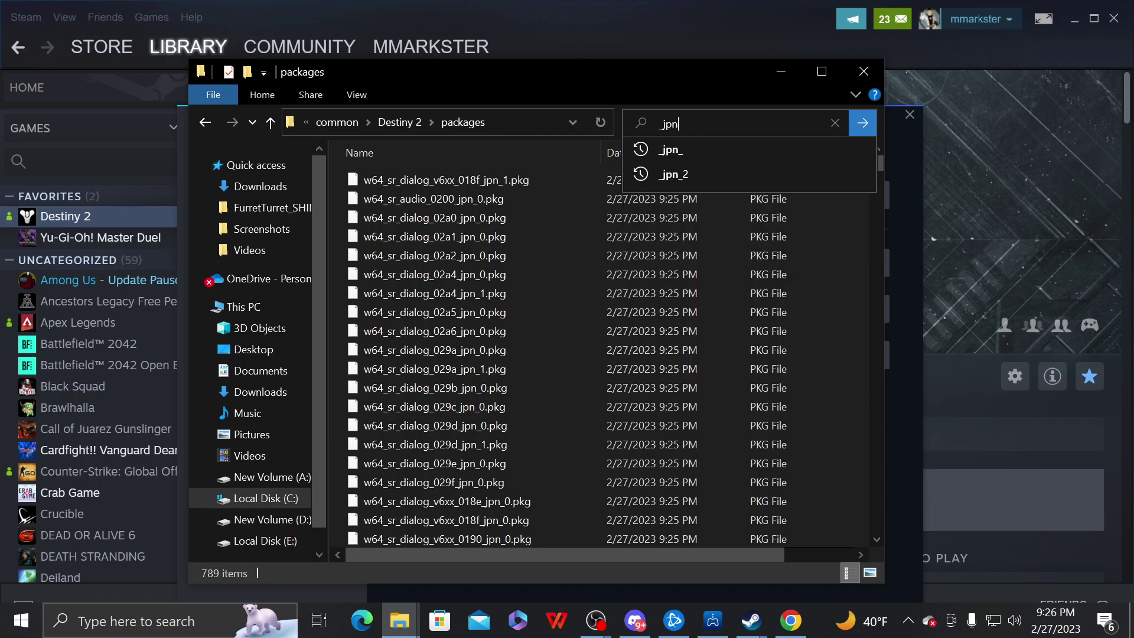
pyautogui.write('_')
pyautogui.press('Return')
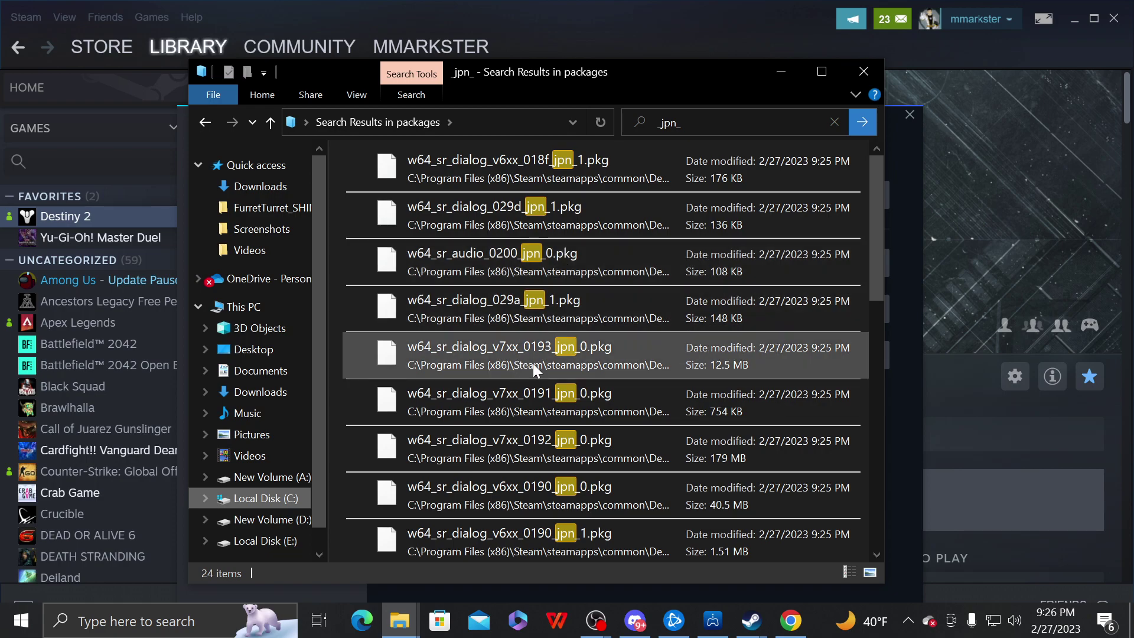
pyautogui.click(569, 186)
pyautogui.hotkey('ctrl', 'a')
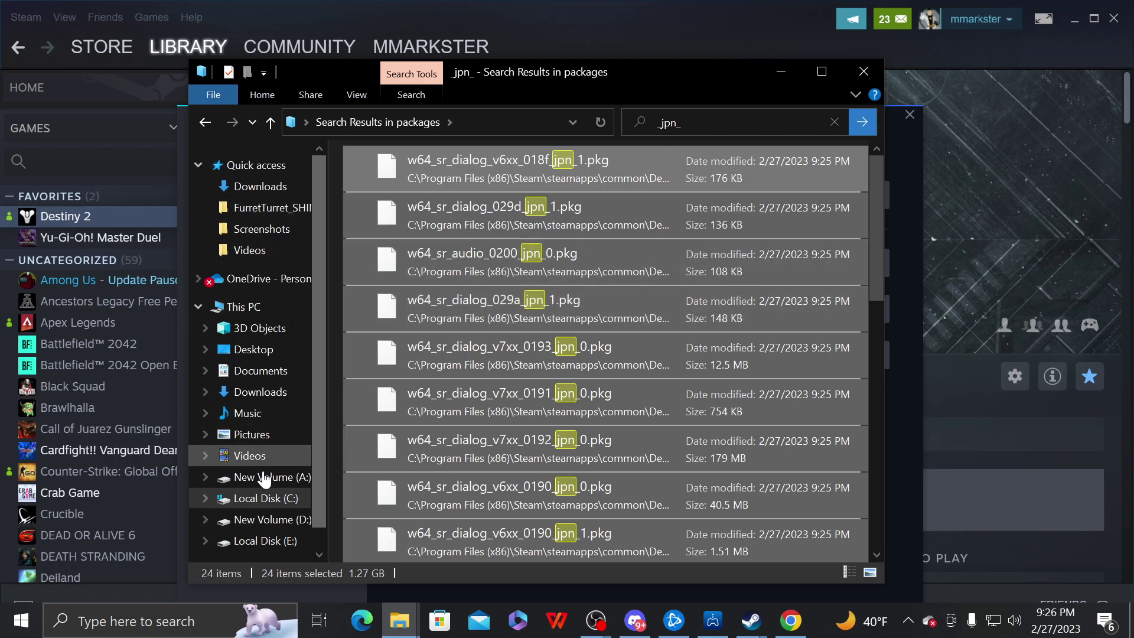
# Open the Audio Files Backup folder inside Documents, Destiny 2.
pyautogui.click(260, 372)
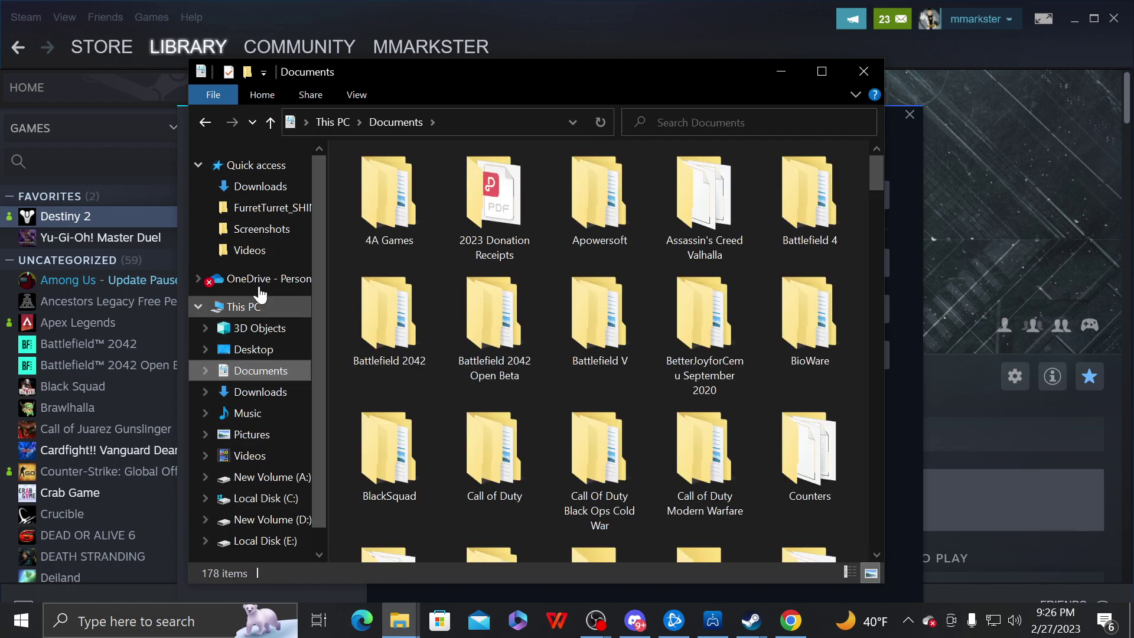
pyautogui.click(551, 303)
pyautogui.press('d')
pyautogui.doubleClick(393, 189)
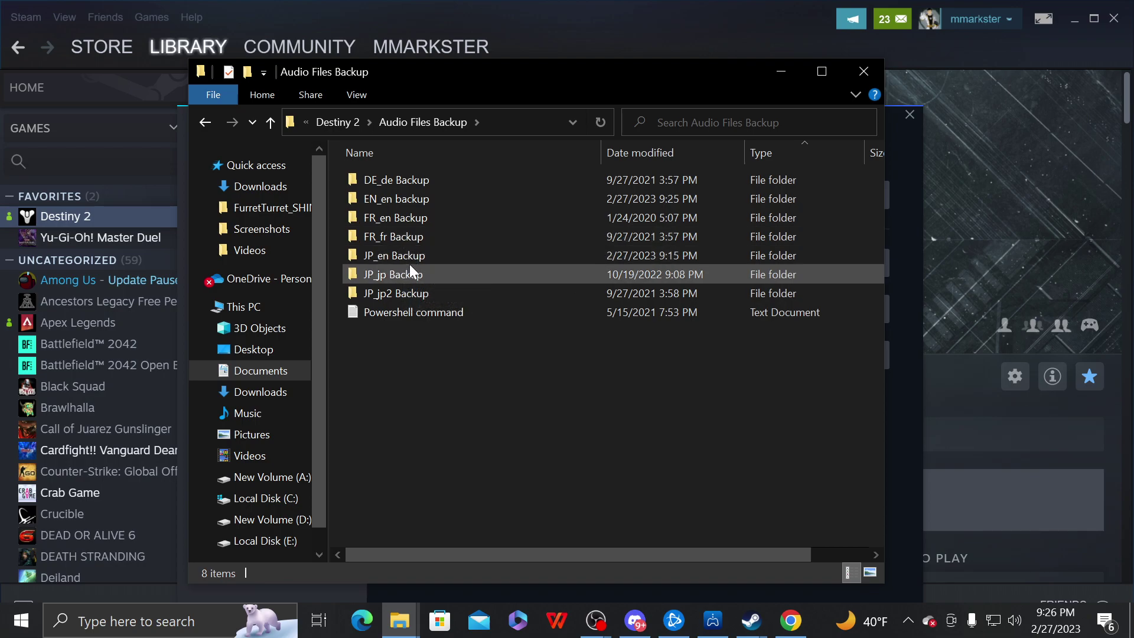
# Look at the package files in the JP_en Backup folder and return to Audio Files Backup.
pyautogui.doubleClick(406, 254)
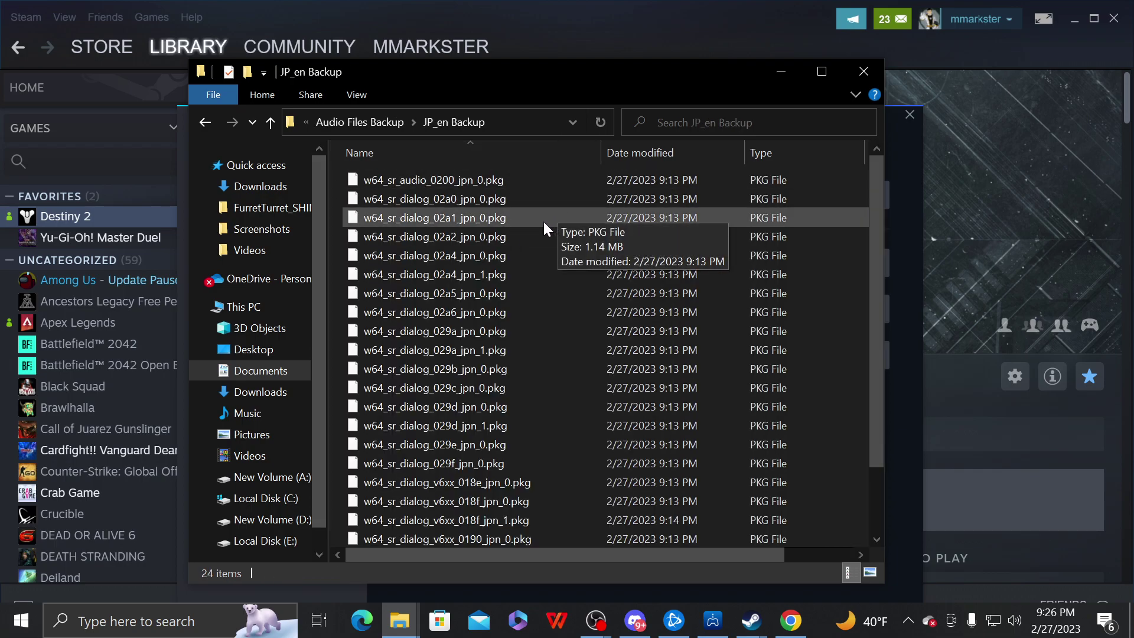
pyautogui.hotkey('ctrl', 'a')
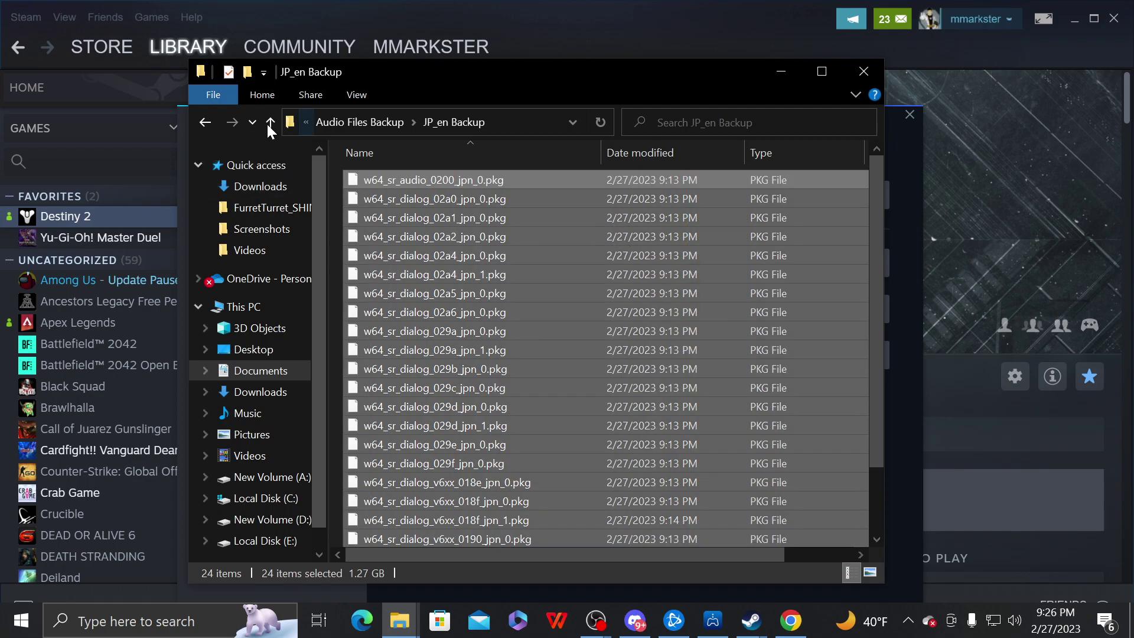
pyautogui.click(206, 122)
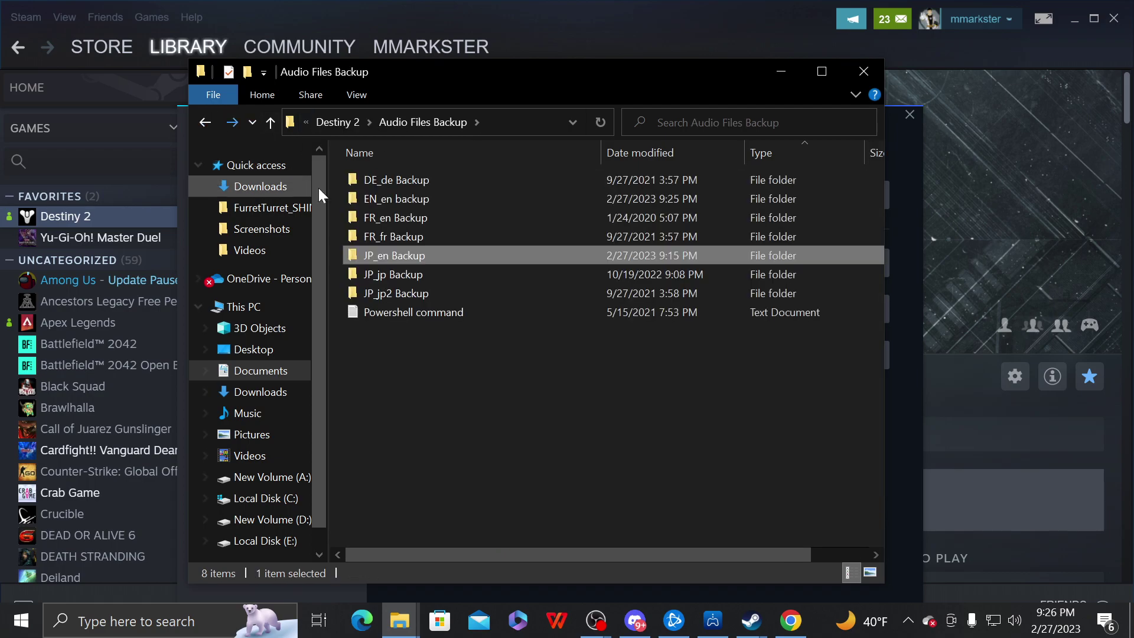
# Replace all old files in the JP_jp Backup folder with the copied Japanese packages and return to Audio Files Backup.
pyautogui.doubleClick(409, 270)
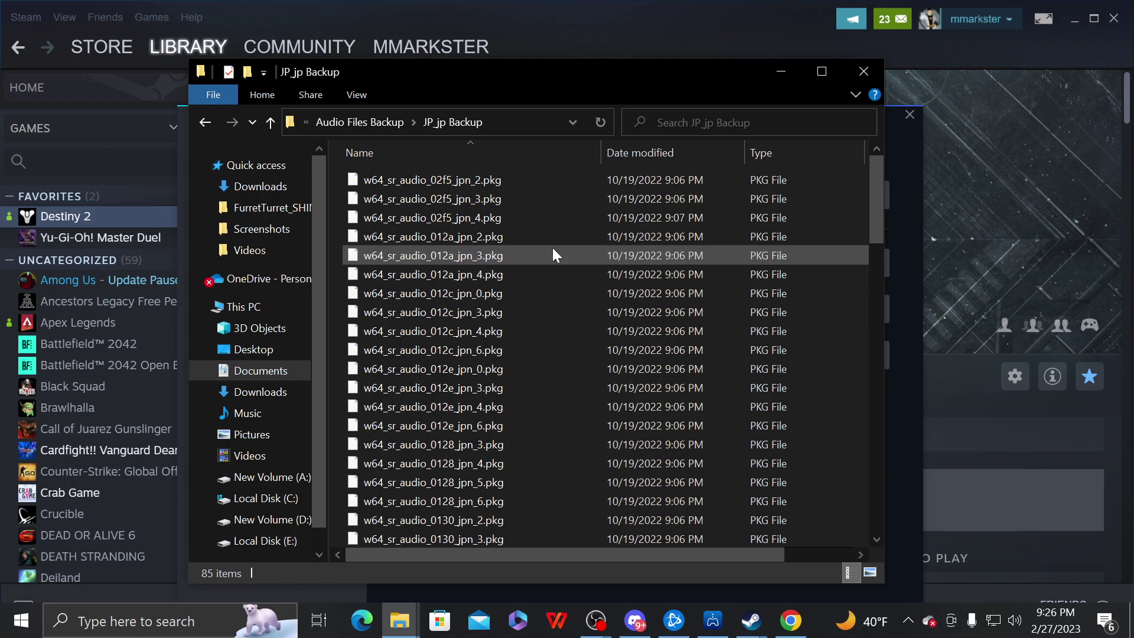
pyautogui.moveTo(537, 239)
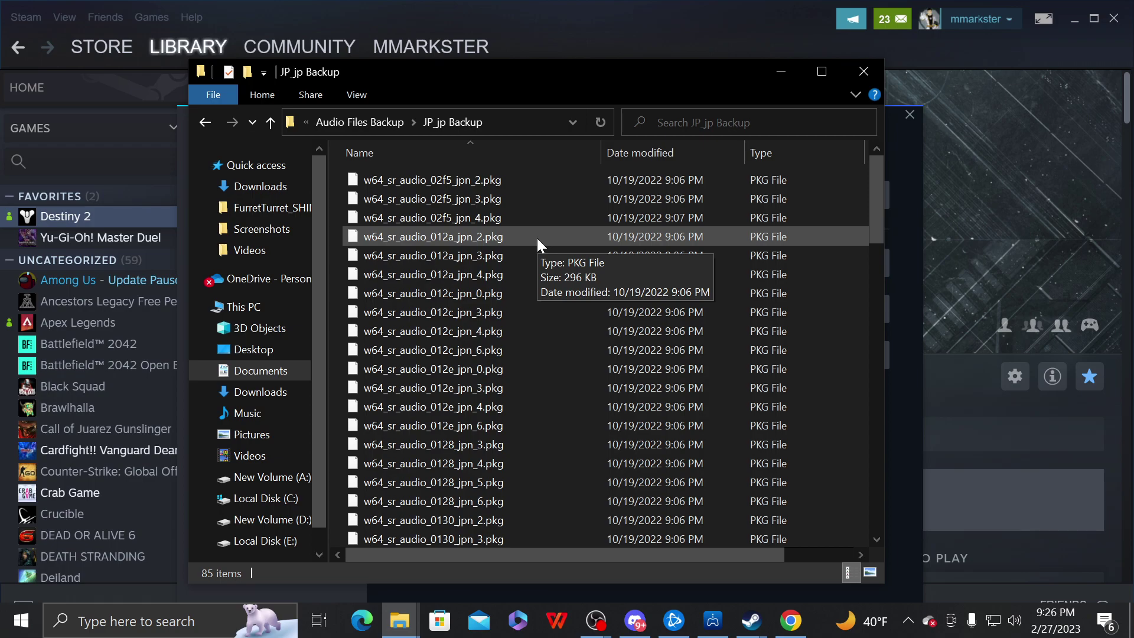
pyautogui.hotkey('ctrl', 'a')
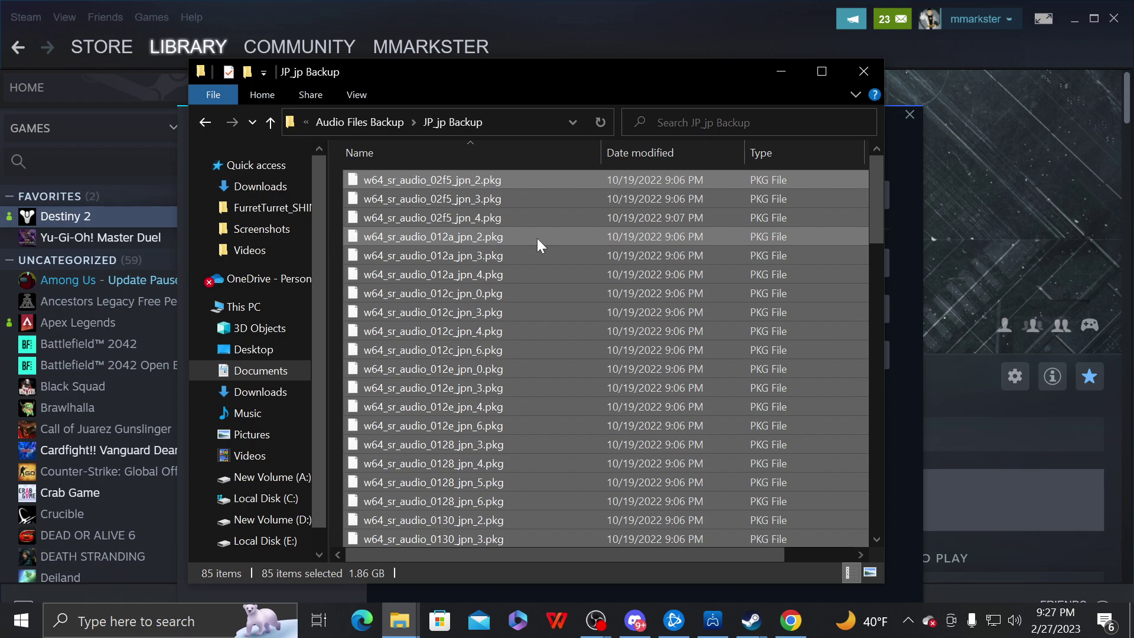
pyautogui.press('Delete')
pyautogui.hotkey('ctrl', 'v')
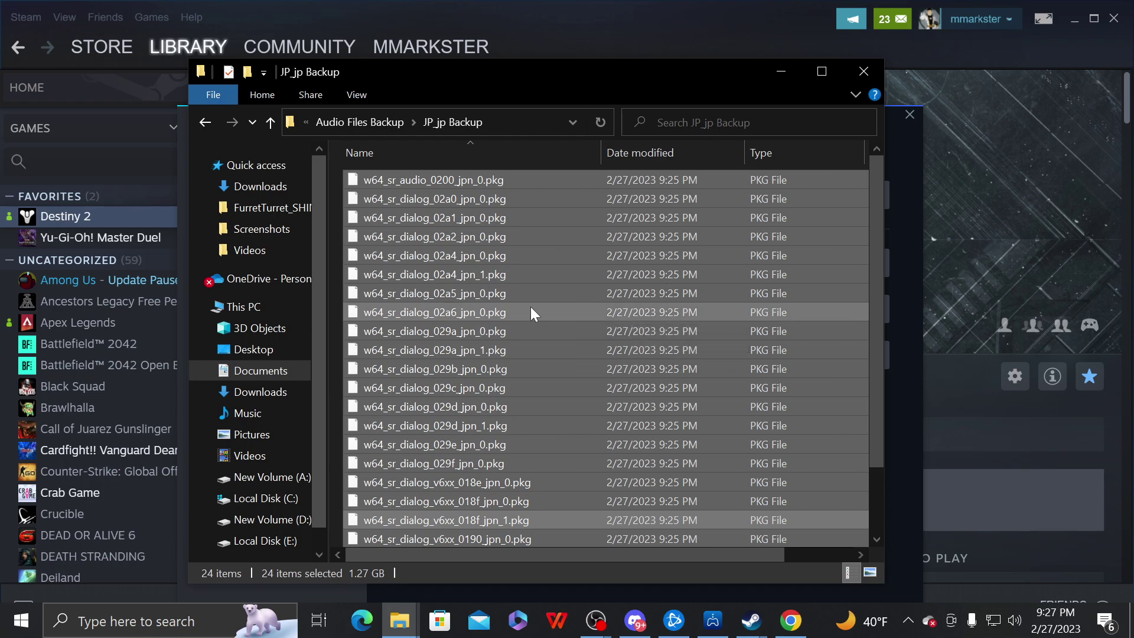
pyautogui.scroll(-2, 530, 312)
pyautogui.scroll(2, 530, 307)
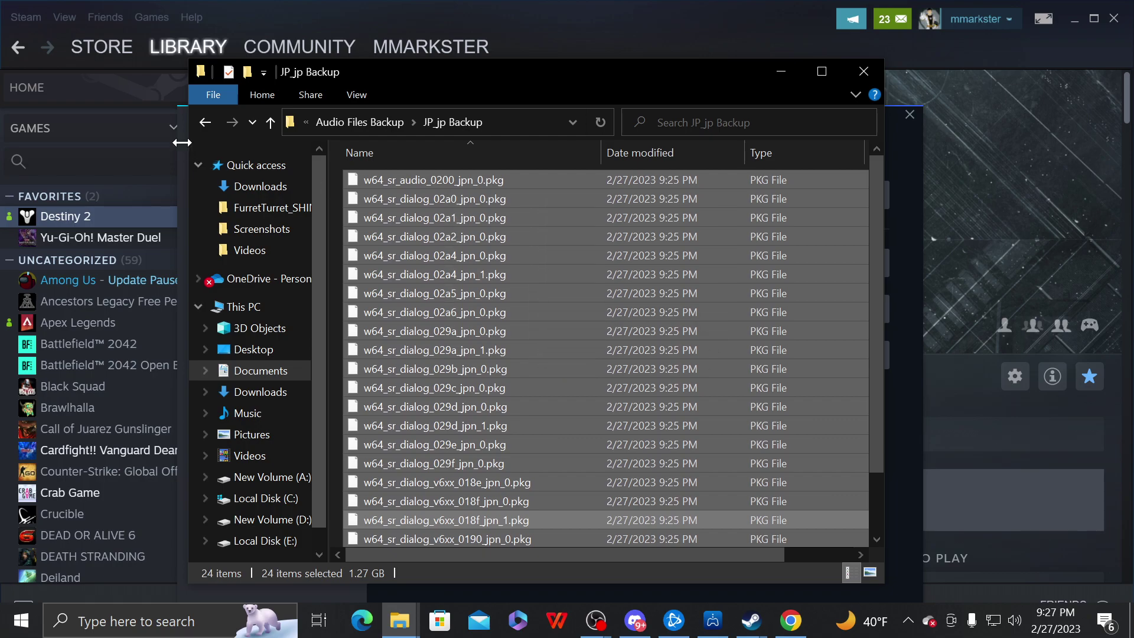
pyautogui.click(203, 126)
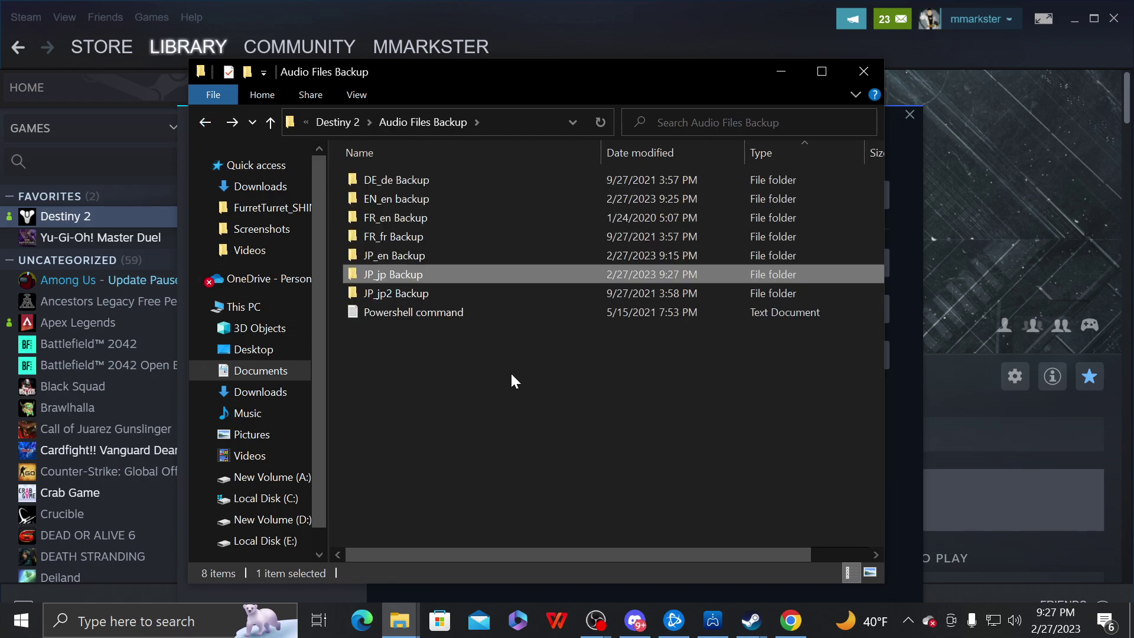
# Paste the copied Japanese packages directly into the Audio Files Backup folder and look through them.
pyautogui.click(446, 364)
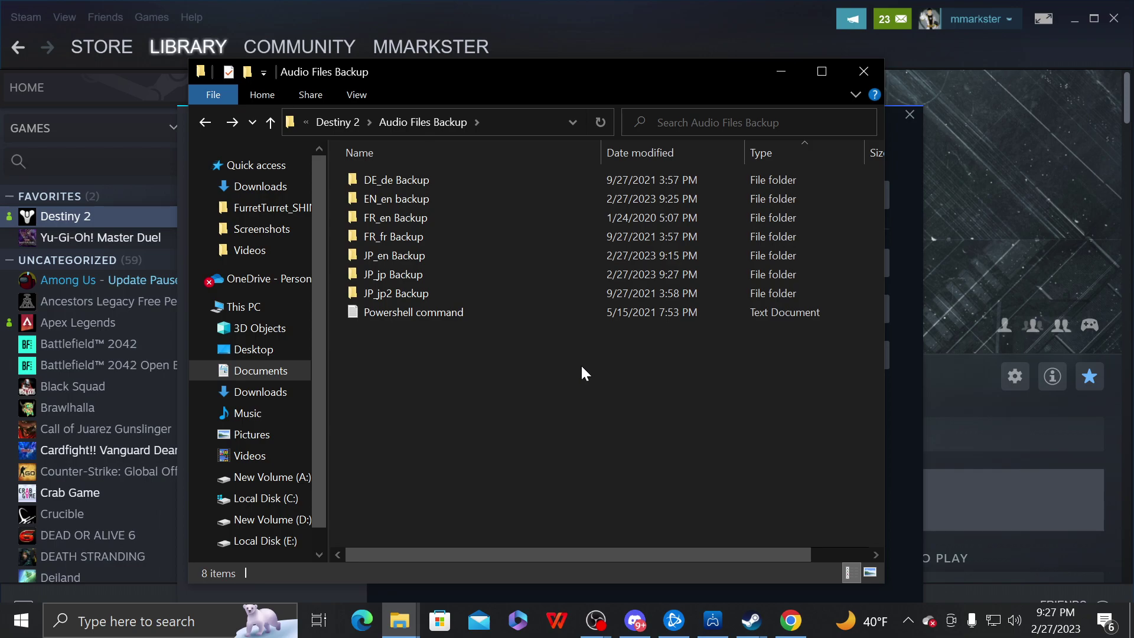
pyautogui.rightClick(397, 339)
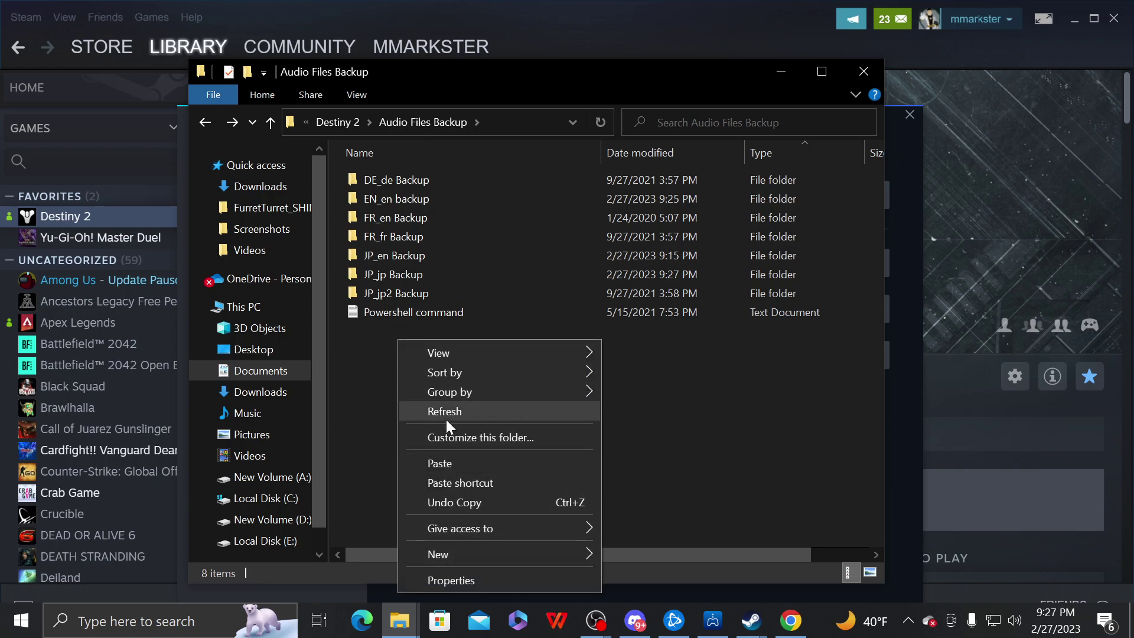
pyautogui.click(464, 468)
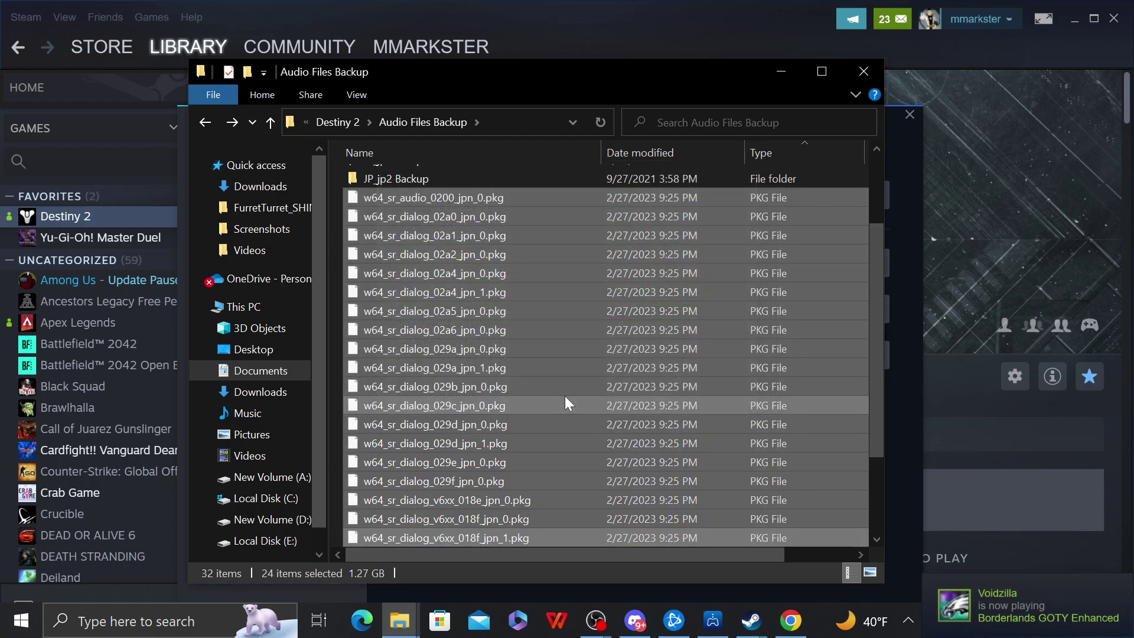
pyautogui.scroll(-2, 572, 384)
pyautogui.scroll(4, 572, 374)
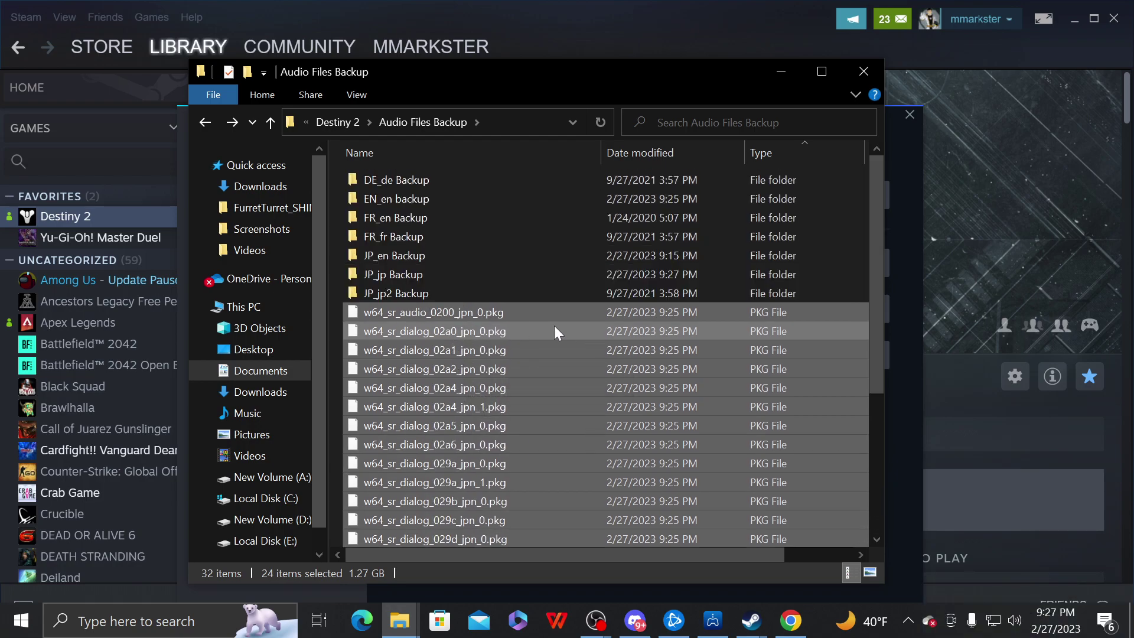
pyautogui.scroll(-2, 531, 329)
pyautogui.scroll(2, 526, 328)
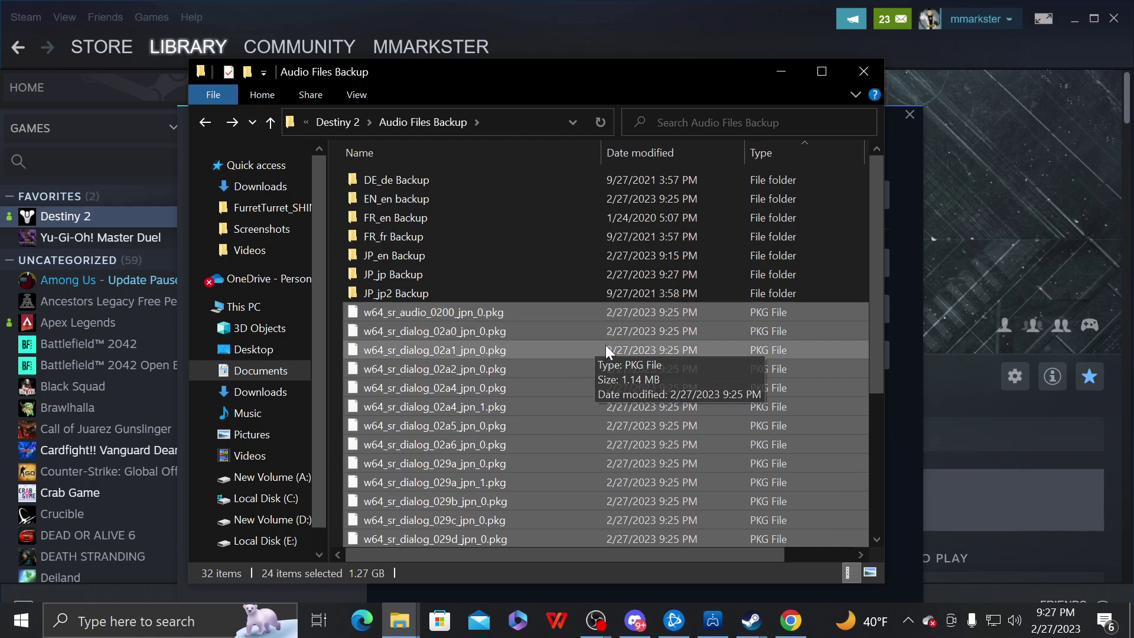
pyautogui.scroll(-2, 607, 345)
pyautogui.scroll(2, 452, 258)
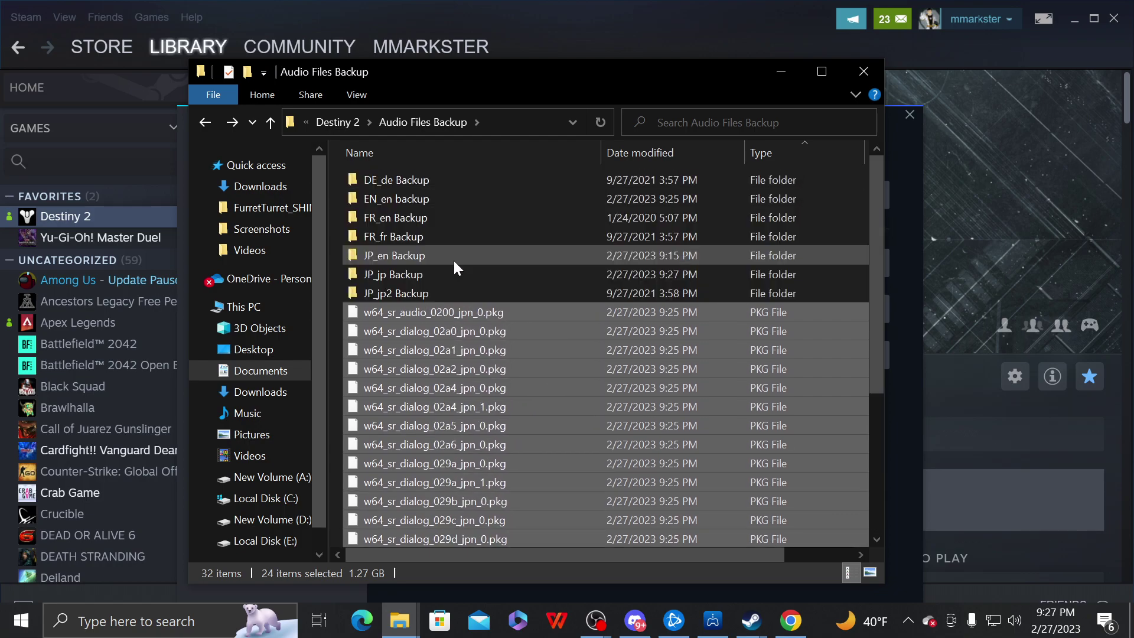
# Rename w64_sr_audio_0200_jpn_0.pkg as w64_sr_audio_0200_en_0.pkg.
pyautogui.click(464, 314)
pyautogui.click(469, 312)
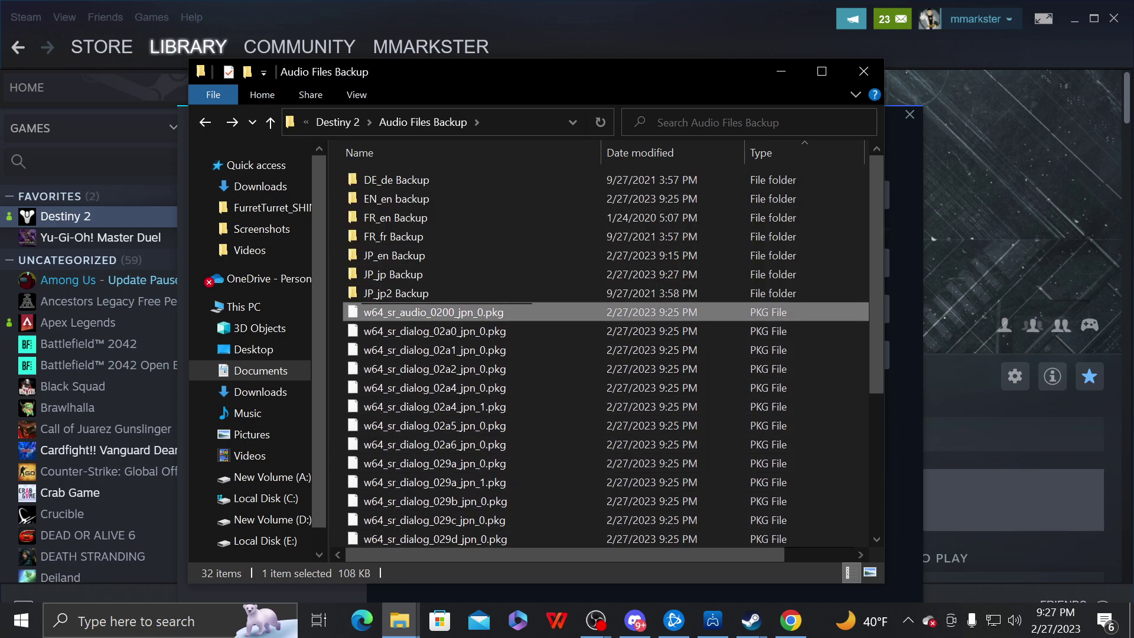
pyautogui.press('Right')
pyautogui.press('Left')
pyautogui.press('Left')
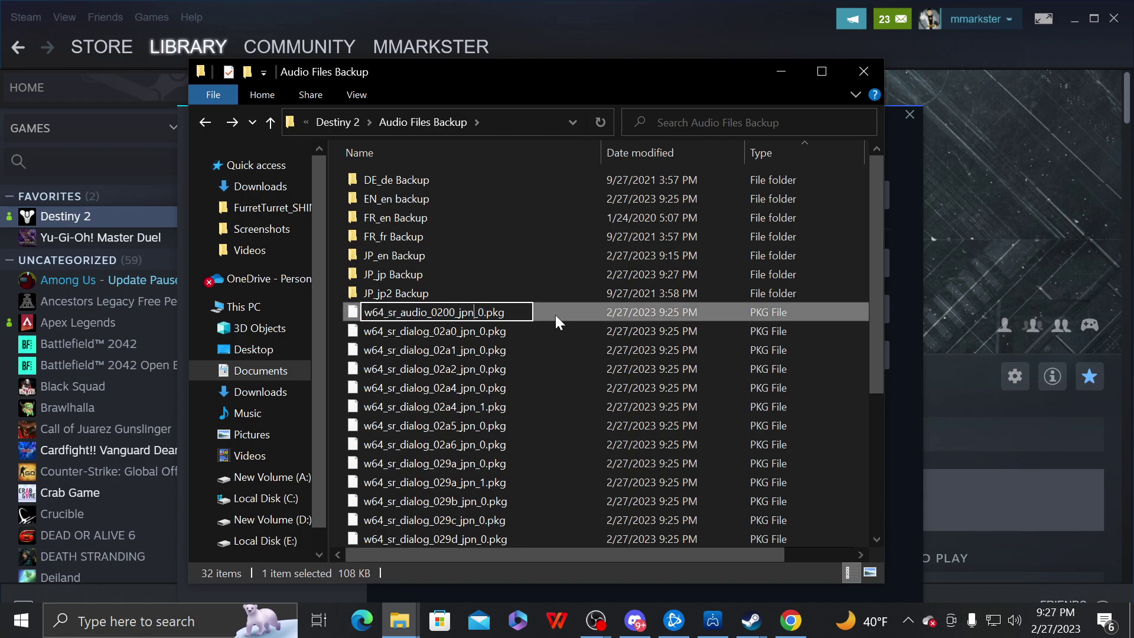
pyautogui.press('BackSpace')
pyautogui.press('BackSpace')
pyautogui.press('BackSpace')
pyautogui.write('en')
pyautogui.press('Return')
# Rename w64_sr_dialog_02a0_jpn_0.pkg as w64_sr_dialog_02a0_en_0.pkg.
pyautogui.click(496, 331)
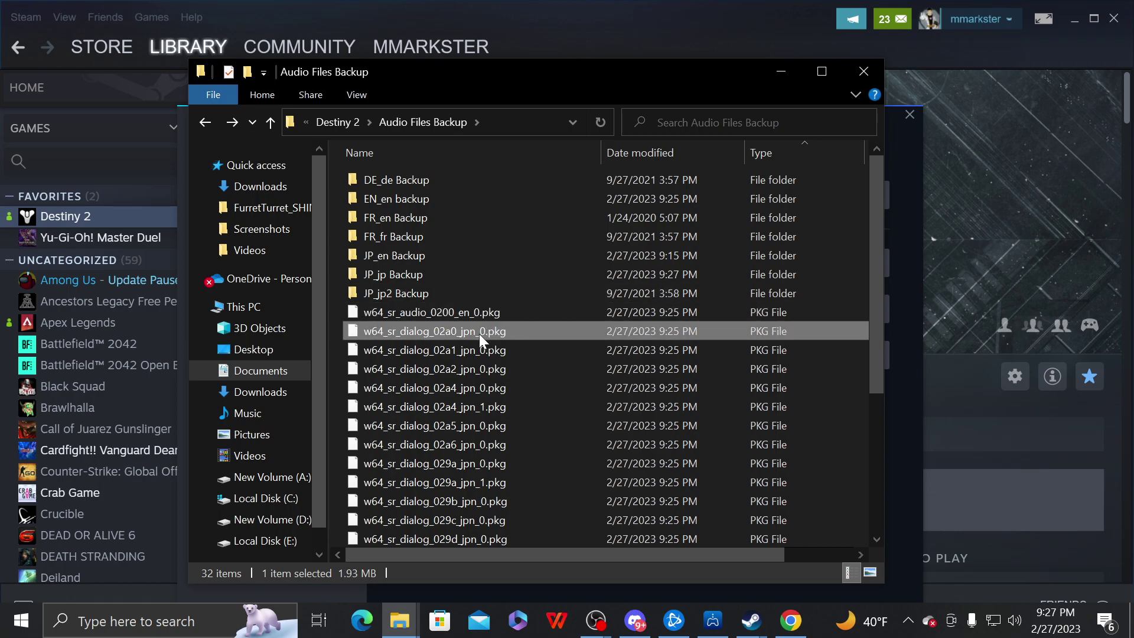
pyautogui.press('F2')
pyautogui.press('Right')
pyautogui.press('Left')
pyautogui.press('Left')
pyautogui.press('BackSpace')
pyautogui.press('BackSpace')
pyautogui.press('BackSpace')
pyautogui.write('en')
pyautogui.press('Return')
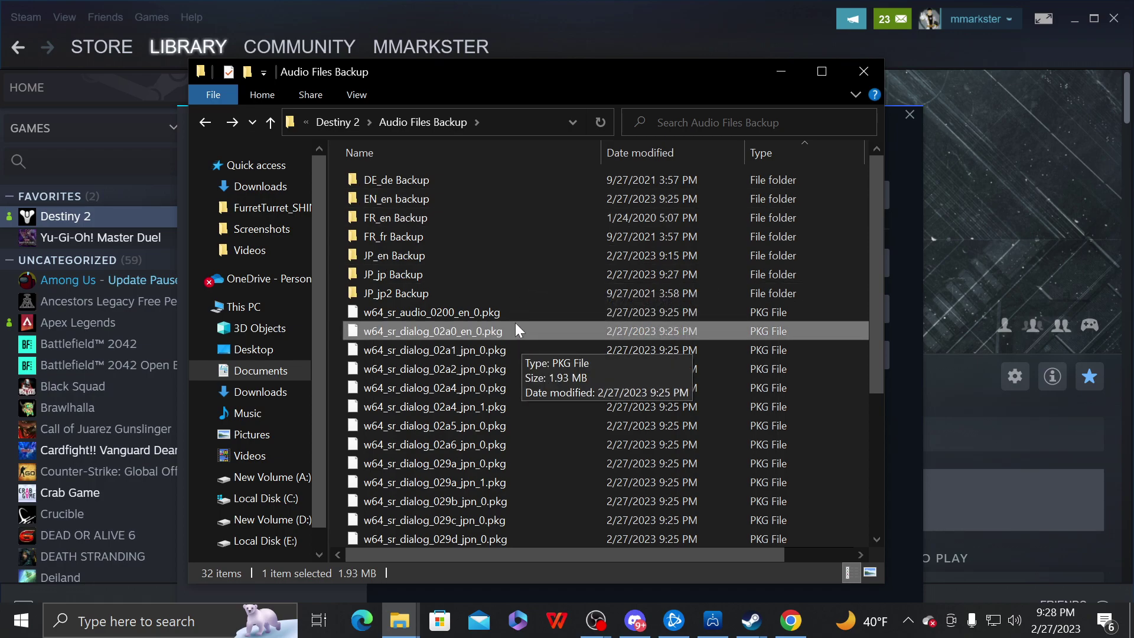
# Open the Powershell command text file and copy its whole Rename-Item line that replaces "jpn" with "en".
pyautogui.scroll(-4, 515, 330)
pyautogui.scroll(3, 516, 318)
pyautogui.scroll(-3, 516, 318)
pyautogui.scroll(4, 516, 318)
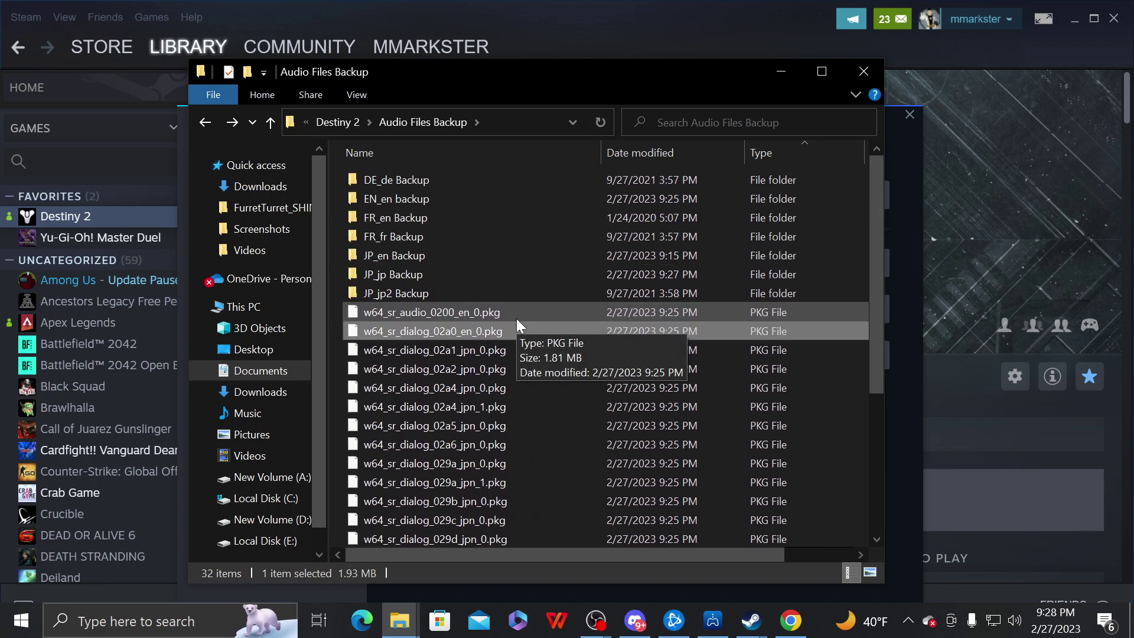
pyautogui.scroll(-4, 477, 338)
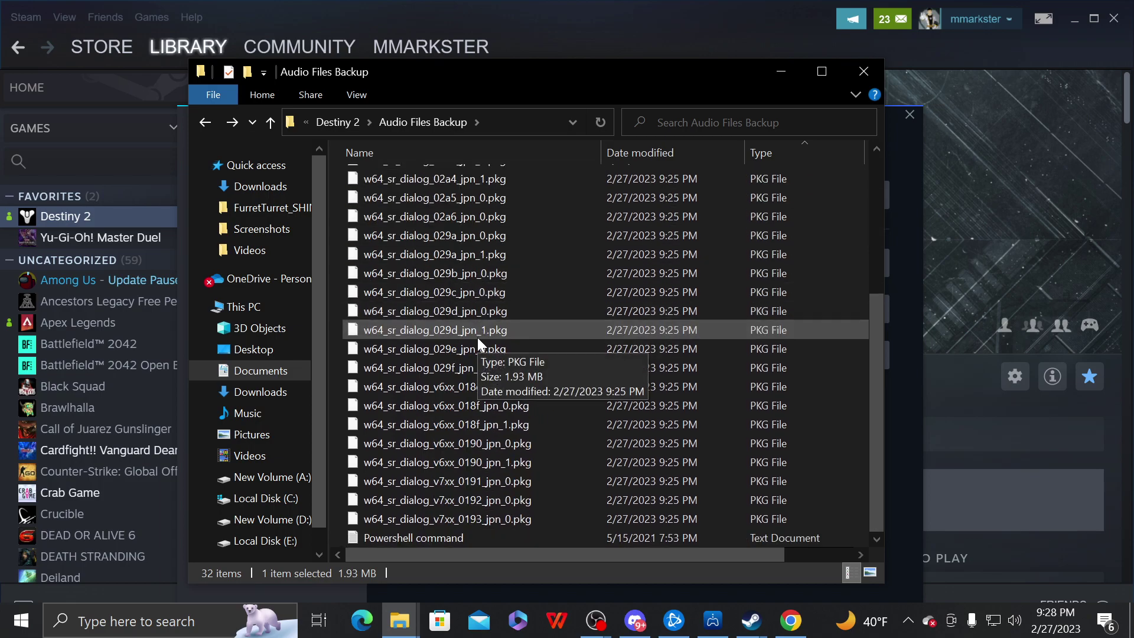
pyautogui.doubleClick(451, 535)
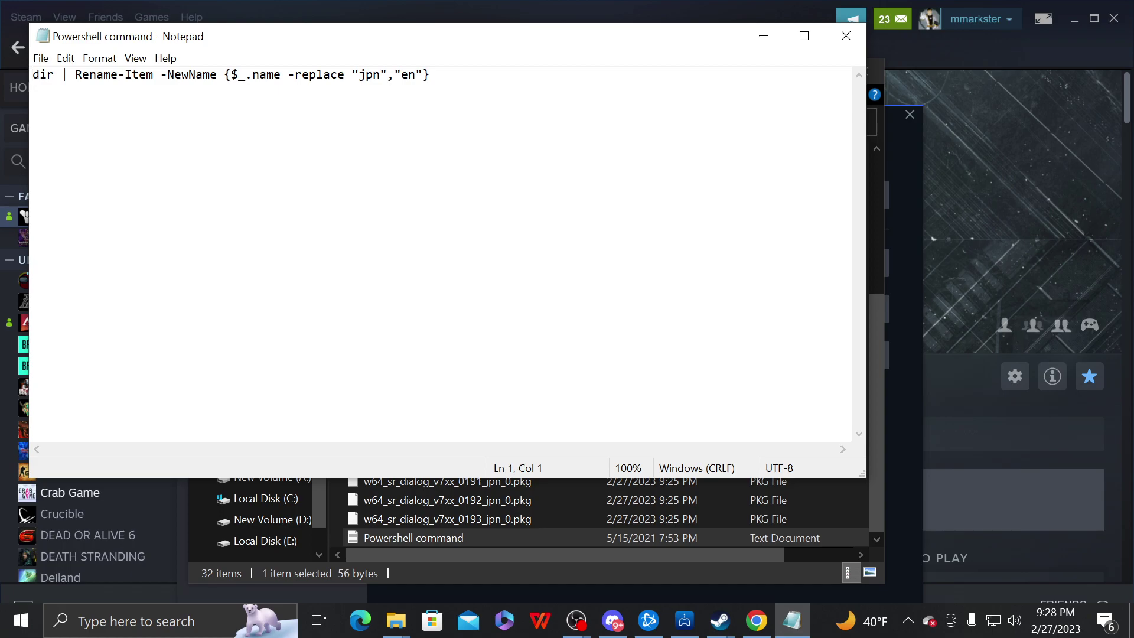
pyautogui.press('End')
pyautogui.hotkey('shift', 'Home')
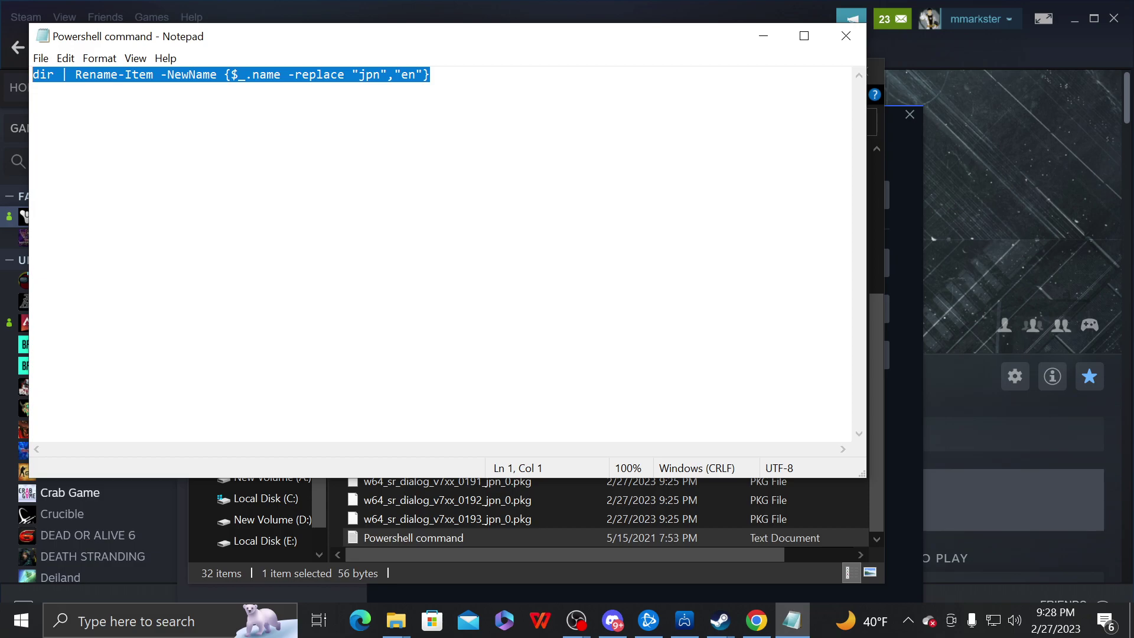
pyautogui.rightClick(440, 82)
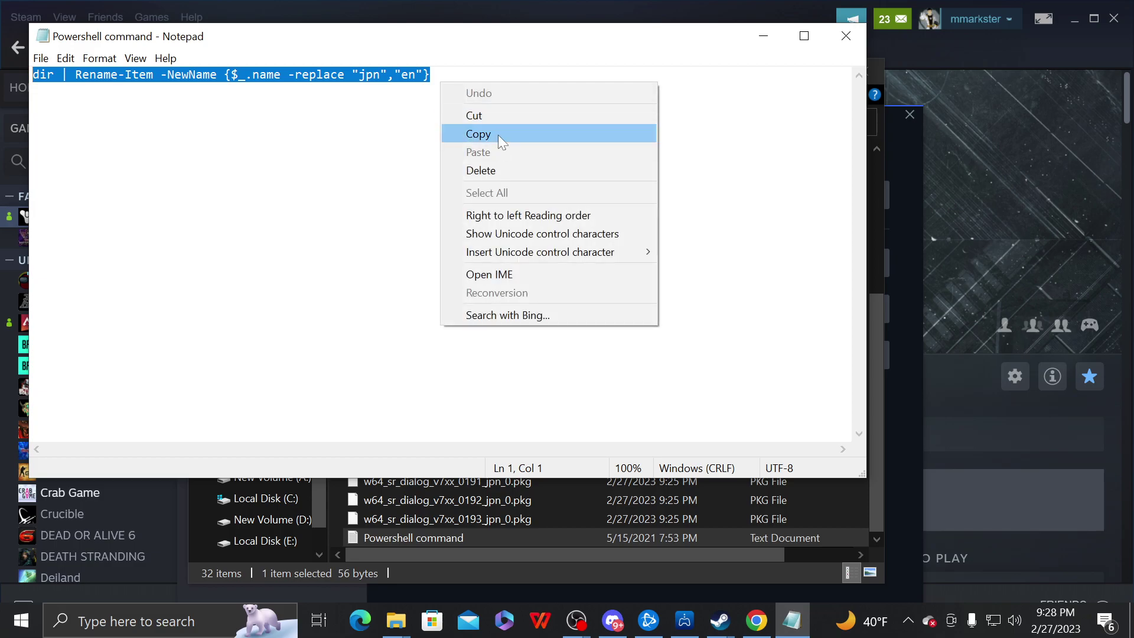
pyautogui.click(498, 135)
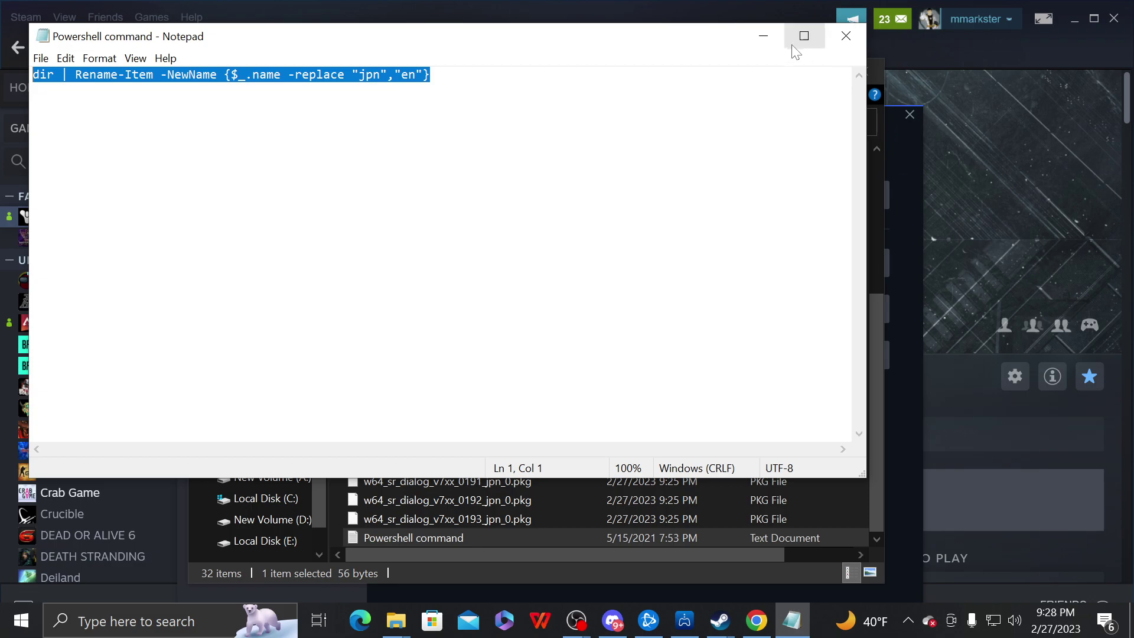
# Minimise the command text file and open a PowerShell window in the Audio Files Backup folder.
pyautogui.click(763, 36)
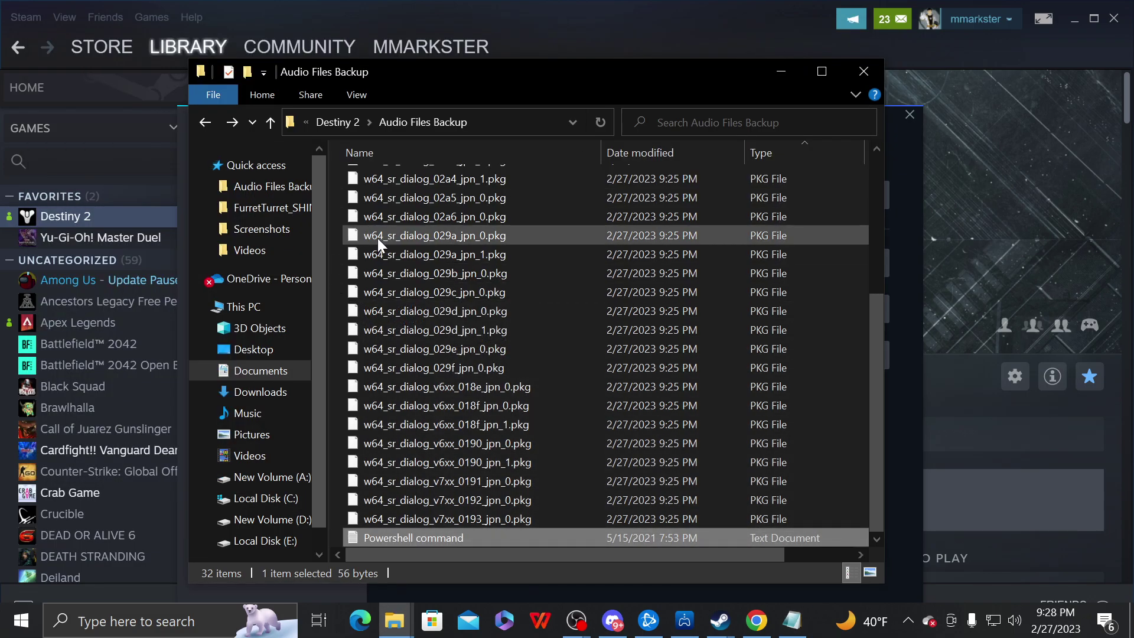
pyautogui.rightClick(341, 234)
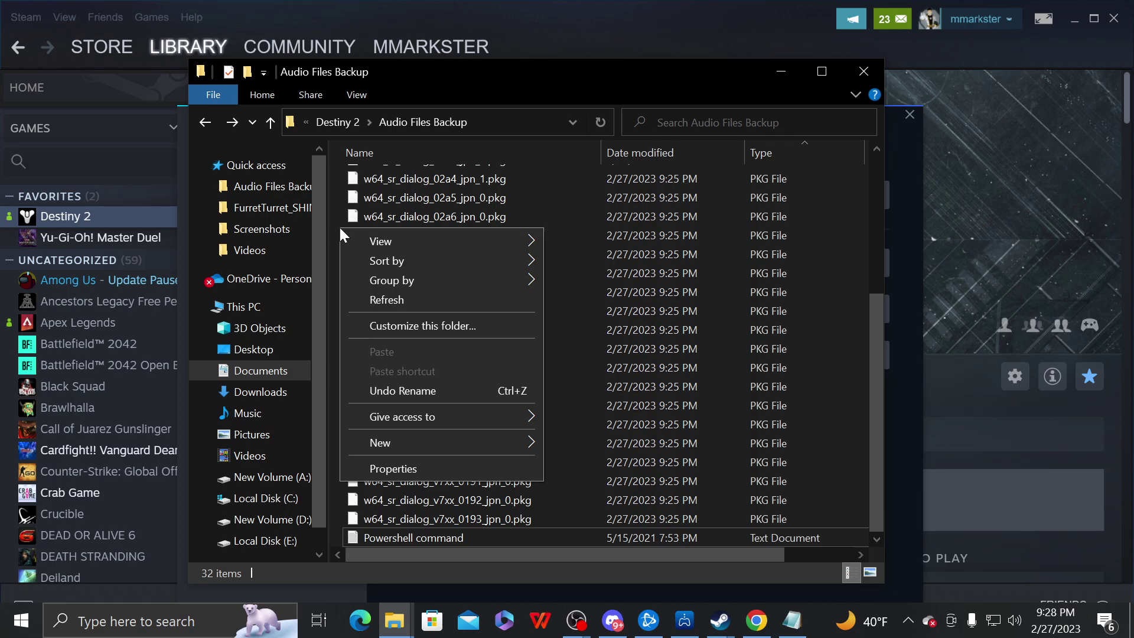
pyautogui.click(336, 224)
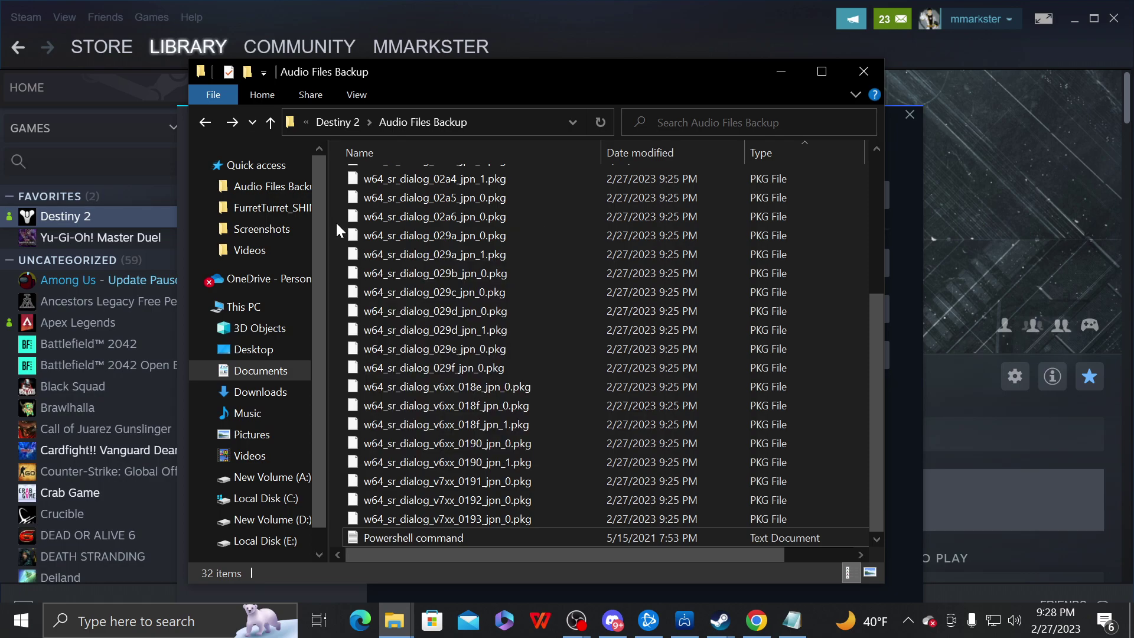
pyautogui.rightClick(336, 223)
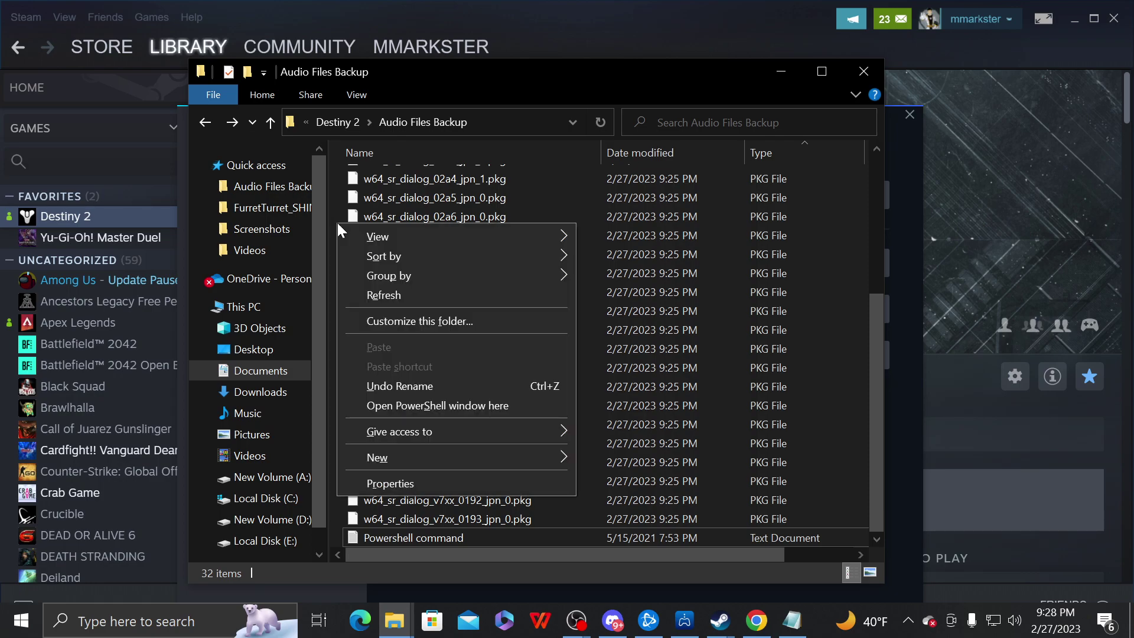
pyautogui.click(458, 406)
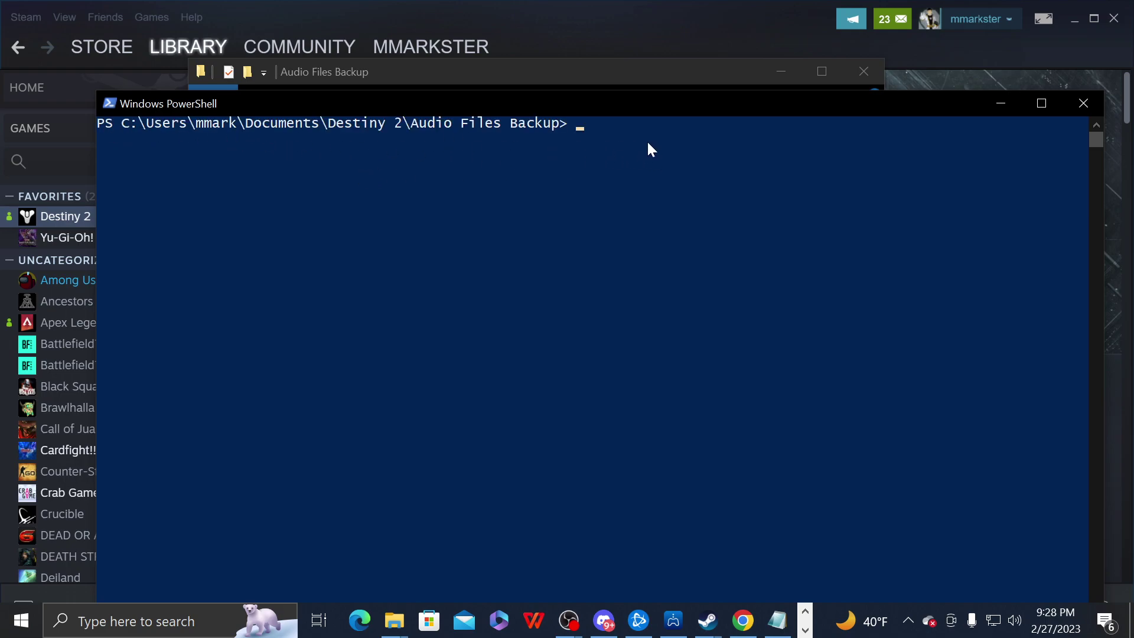
# Run the copied command dir | Rename-Item -NewName {$_.name -replace "jpn","en"} in Audio Files Backup and look through its output.
pyautogui.hotkey('ctrl', 'v')
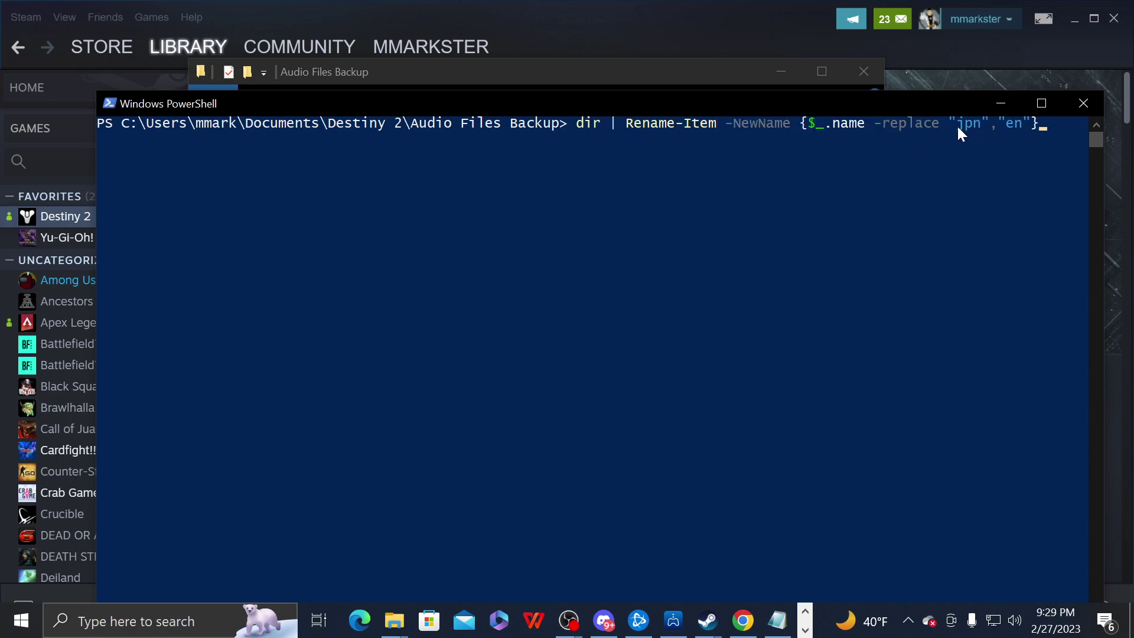
pyautogui.press('Return')
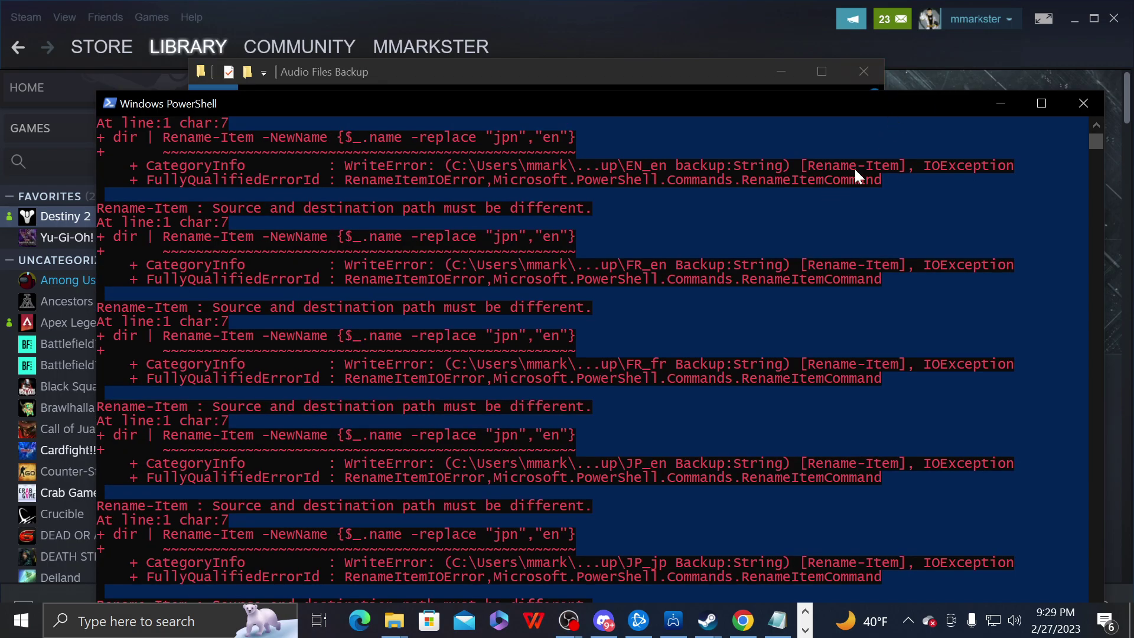
pyautogui.scroll(-5, 533, 243)
pyautogui.scroll(9, 531, 241)
pyautogui.scroll(-8, 523, 236)
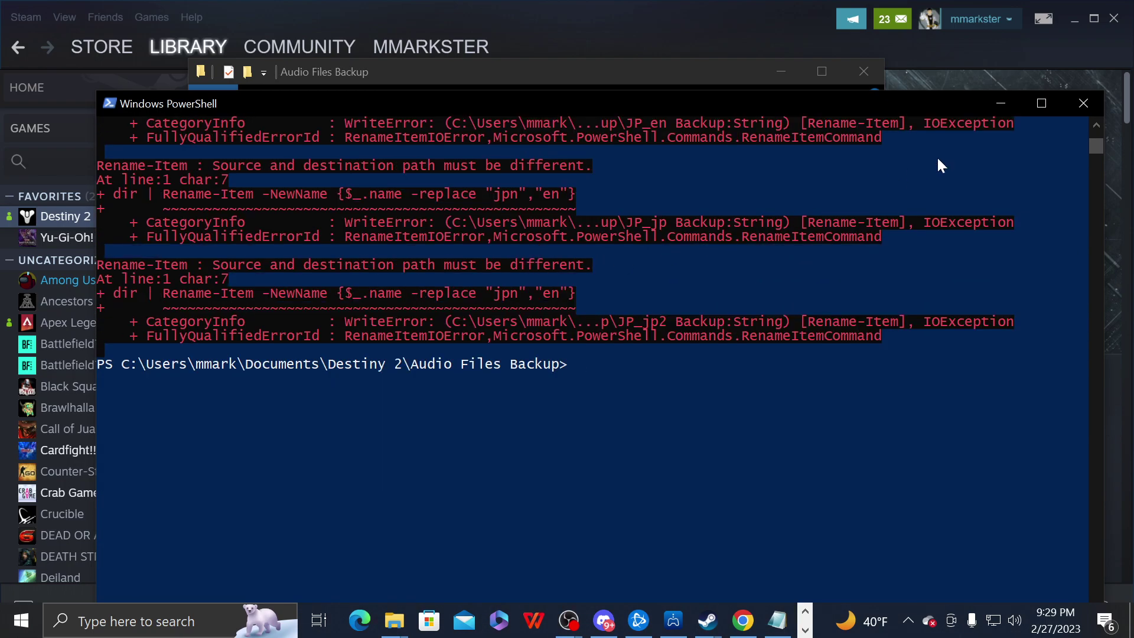
# Minimise PowerShell and check the package names throughout the Audio Files Backup folder.
pyautogui.click(1005, 101)
pyautogui.scroll(-1, 493, 229)
pyautogui.scroll(2, 494, 230)
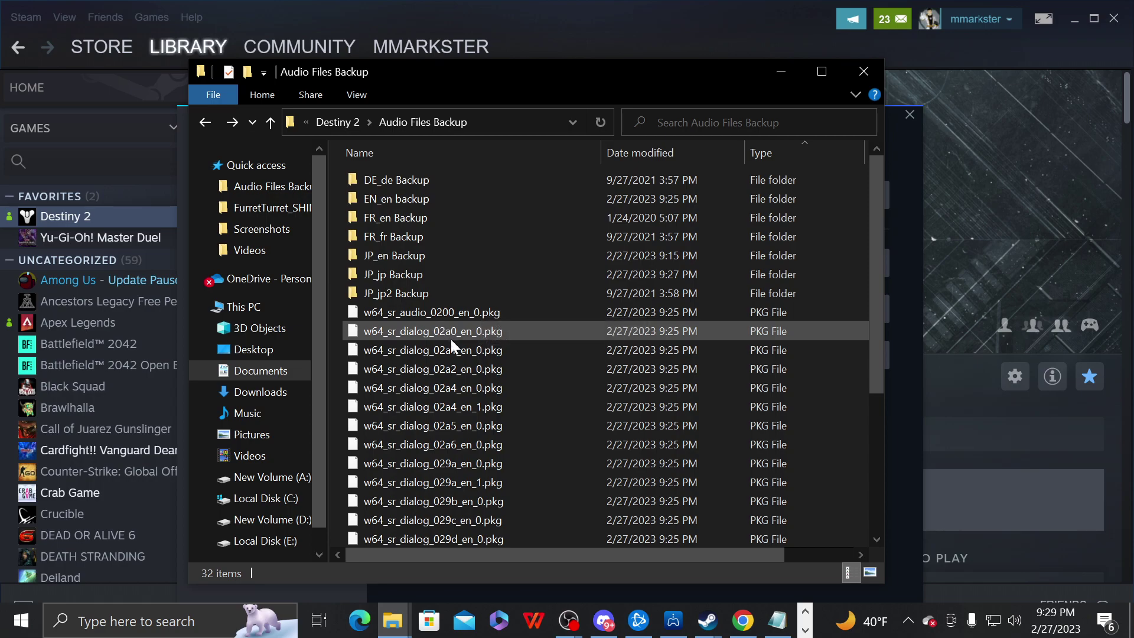
pyautogui.scroll(-2, 466, 307)
pyautogui.scroll(2, 461, 301)
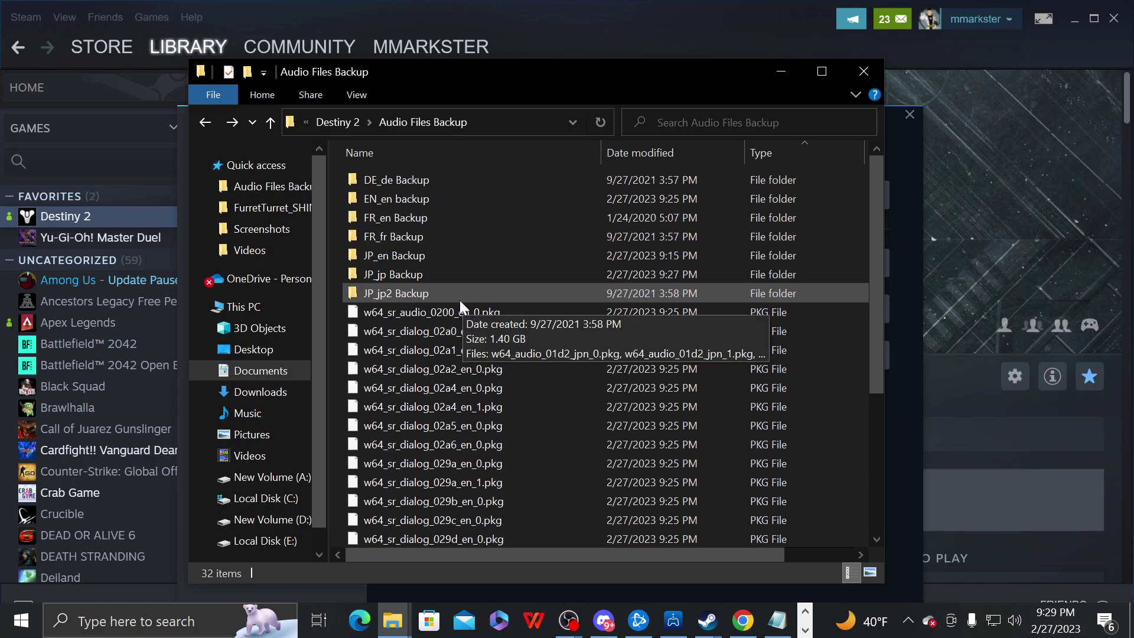
pyautogui.scroll(-4, 459, 300)
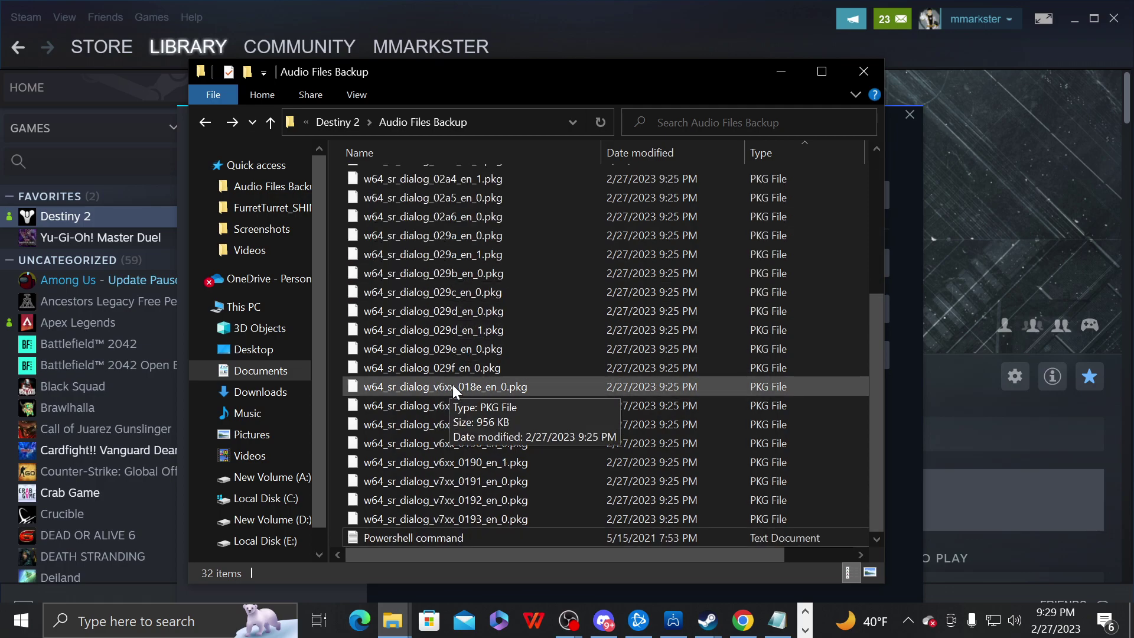
pyautogui.scroll(4, 444, 253)
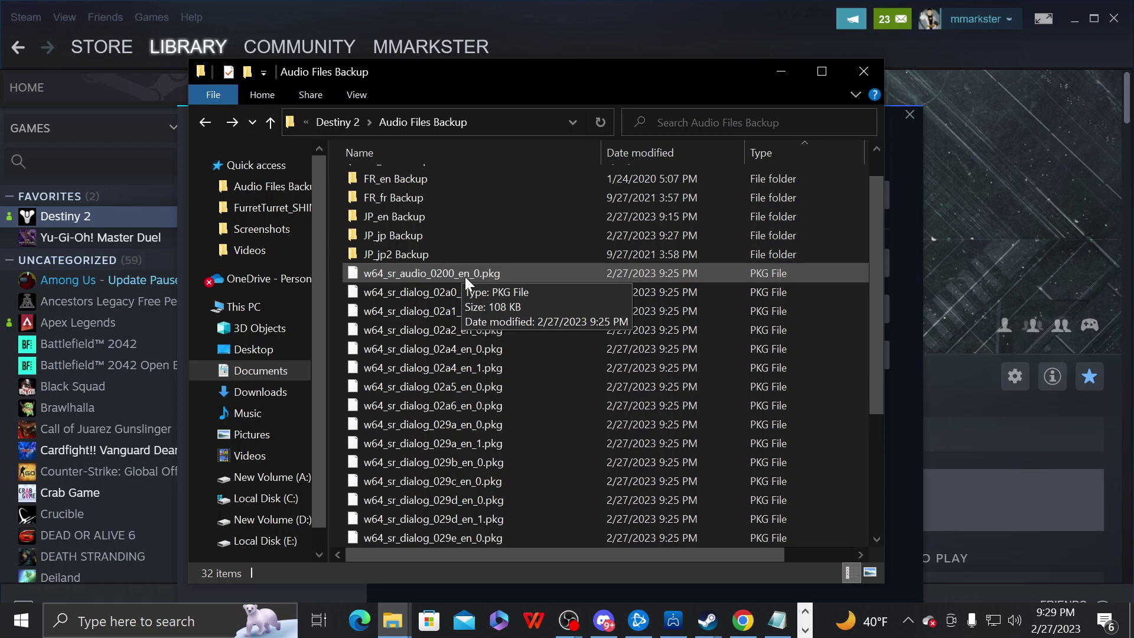
# Select and copy all packages from w64_sr_audio_0200_en_0.pkg through w64_sr_dialog_v7xx_0193_en_0.pkg.
pyautogui.click(465, 273)
pyautogui.scroll(-4, 465, 277)
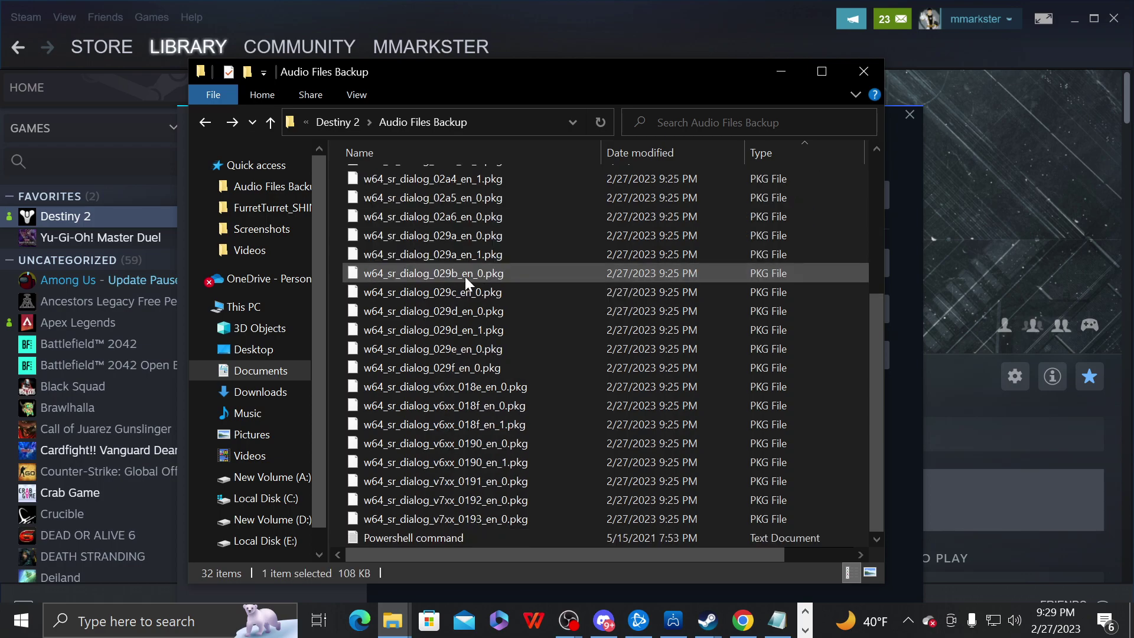
pyautogui.keyDown('shift'); pyautogui.click(516, 519); pyautogui.keyUp('shift')
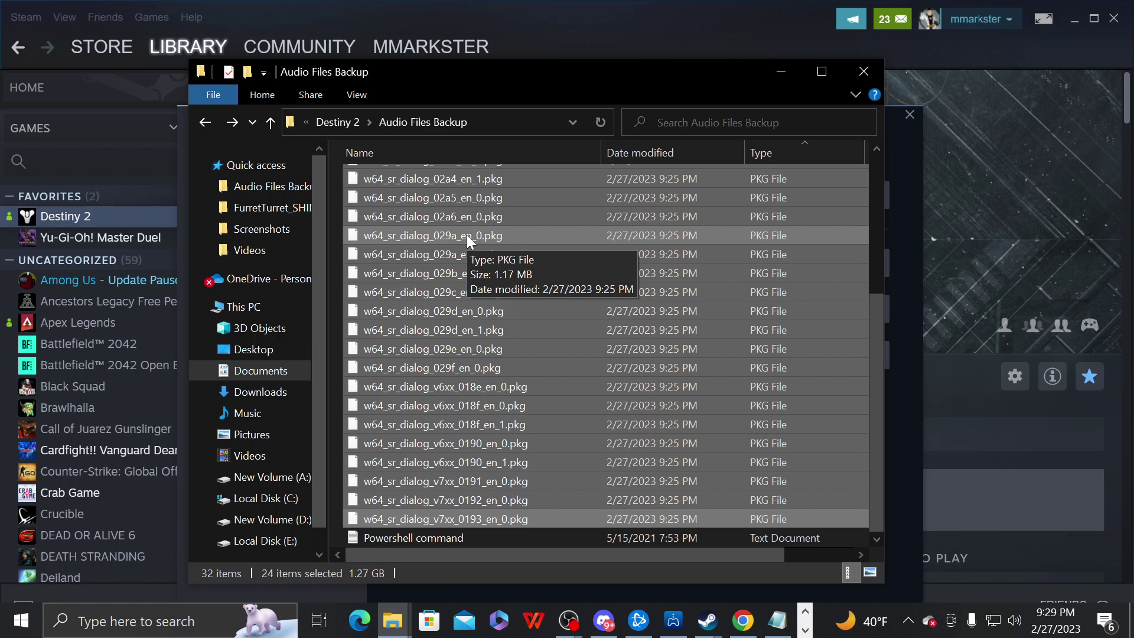
pyautogui.scroll(2, 476, 493)
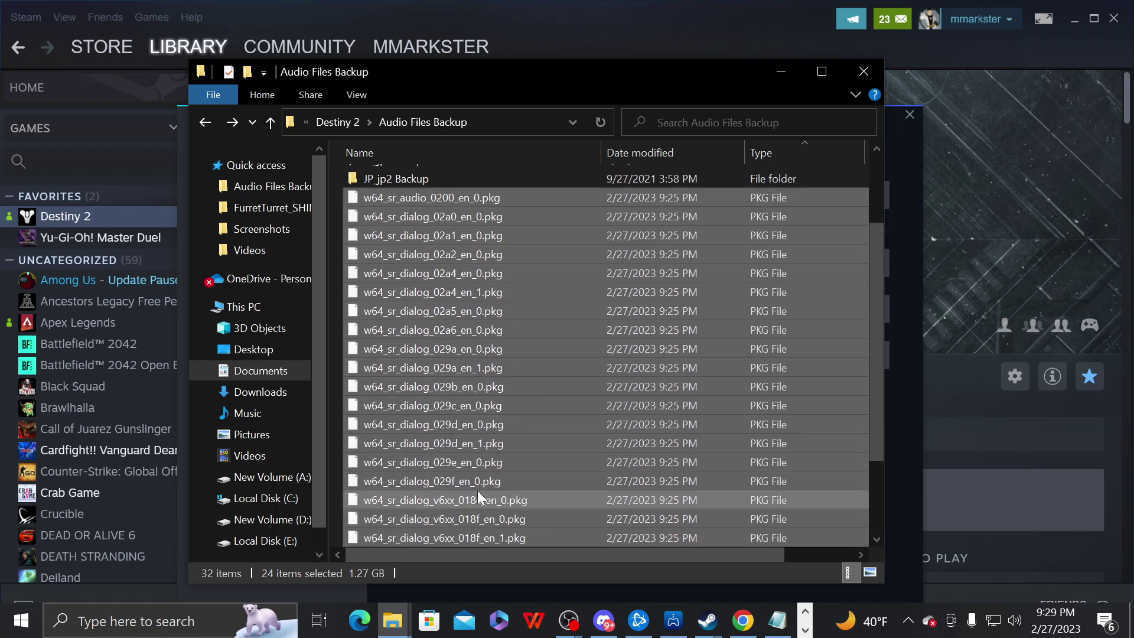
pyautogui.scroll(-2, 478, 495)
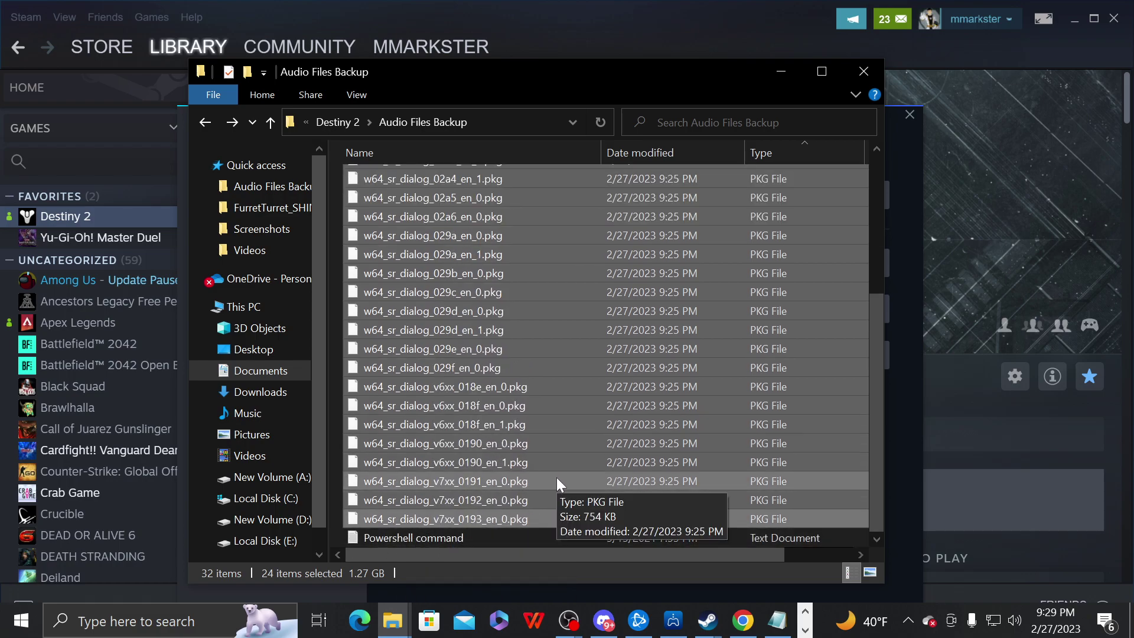
pyautogui.scroll(4, 473, 443)
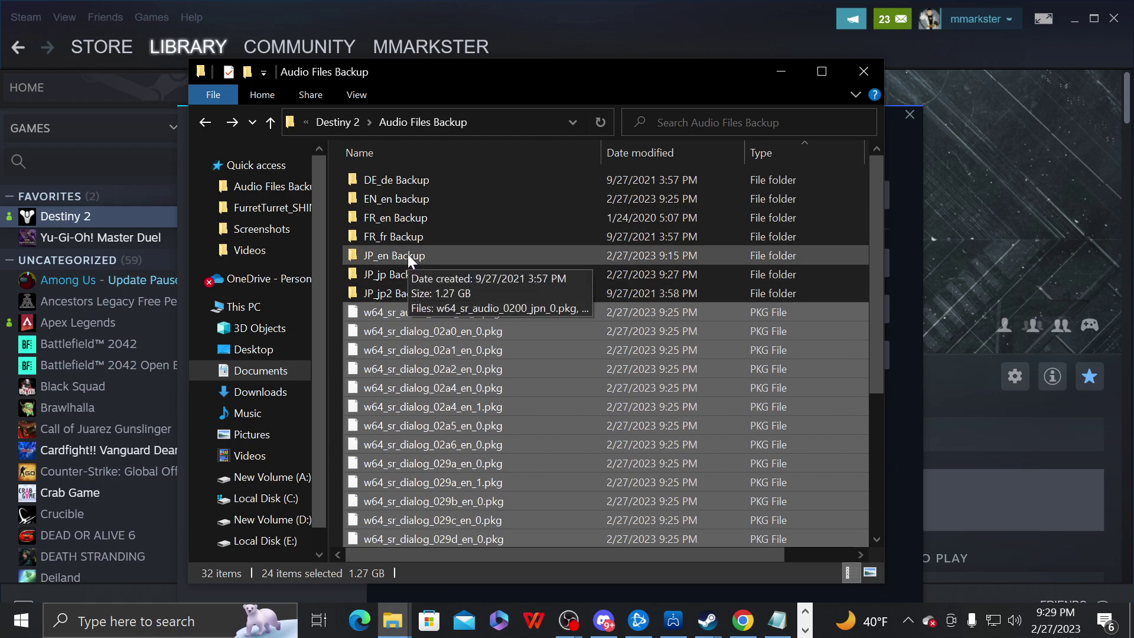
# Delete all jpn packages in the JP_en Backup folder and paste the copied en packages in their place.
pyautogui.doubleClick(407, 256)
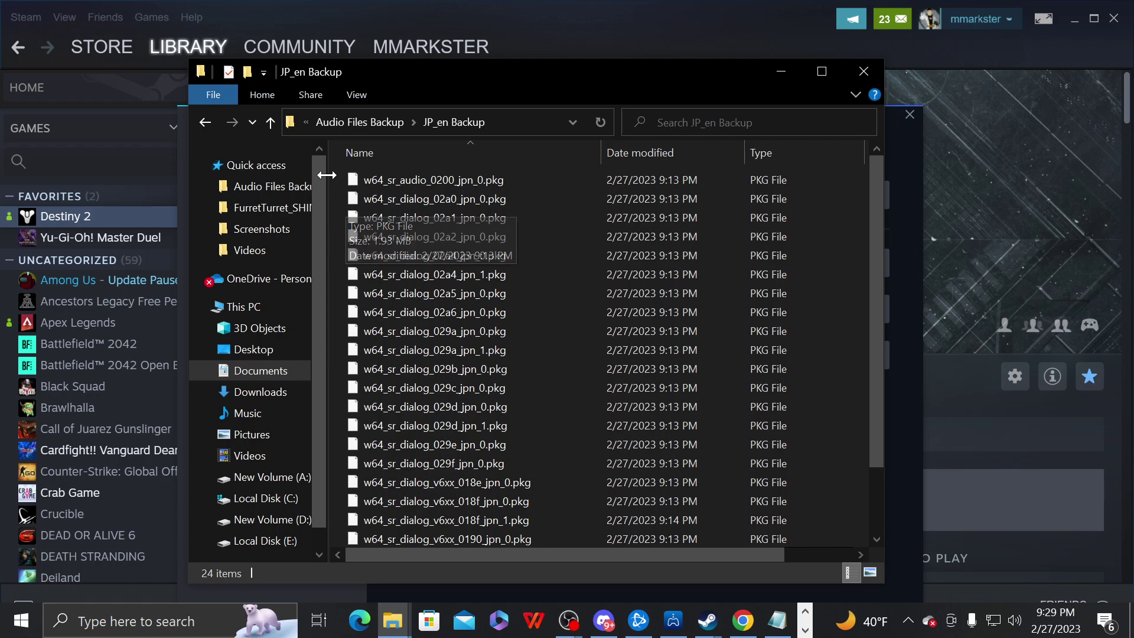
pyautogui.hotkey('ctrl', 'a')
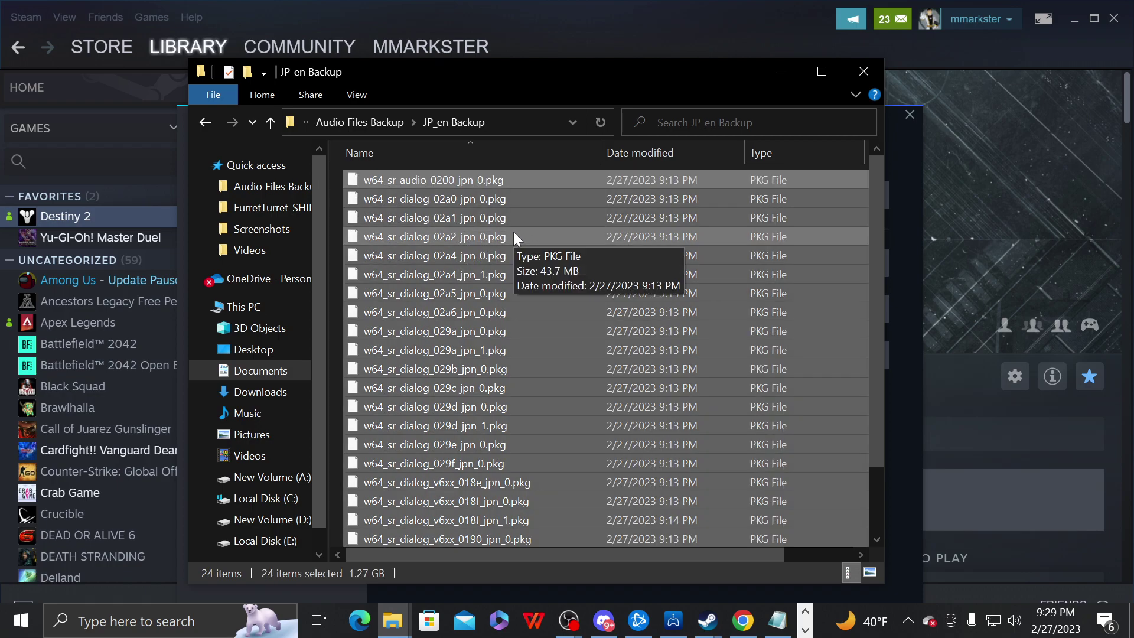
pyautogui.press('Delete')
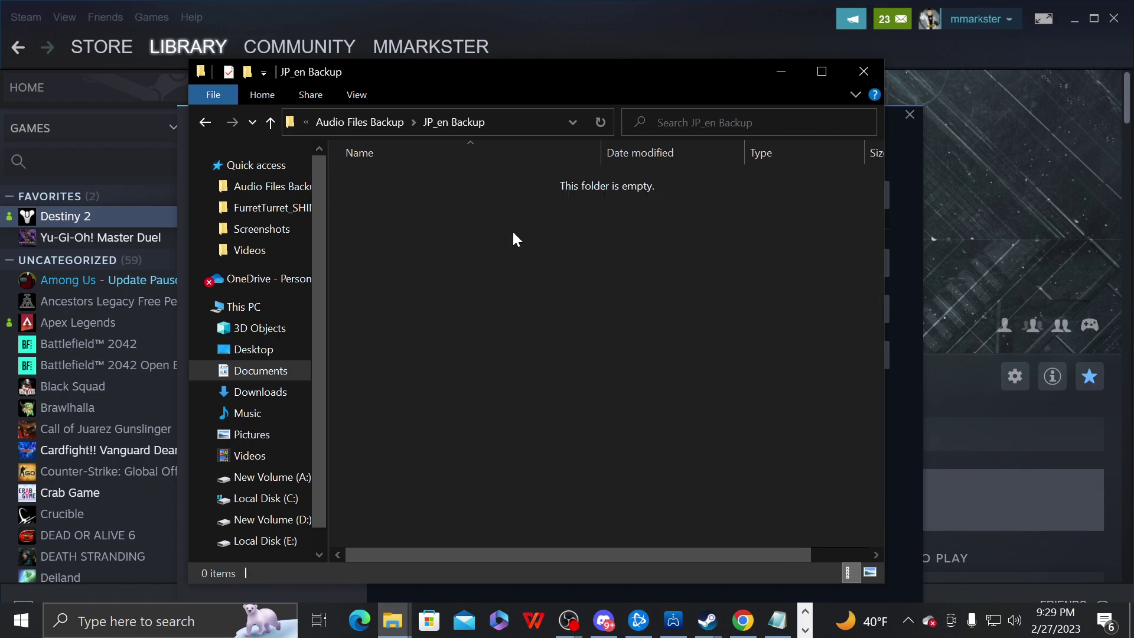
pyautogui.hotkey('ctrl', 'v')
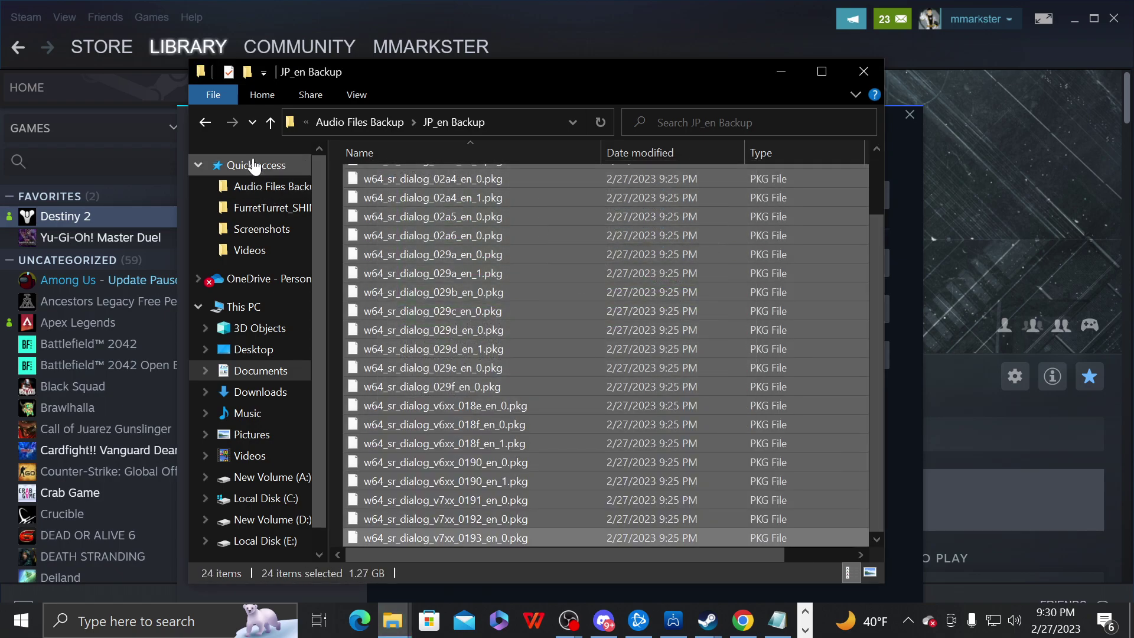
# Return to Audio Files Backup and review the EN_en backup, JP_en Backup and JP_jp Backup folders.
pyautogui.click(206, 124)
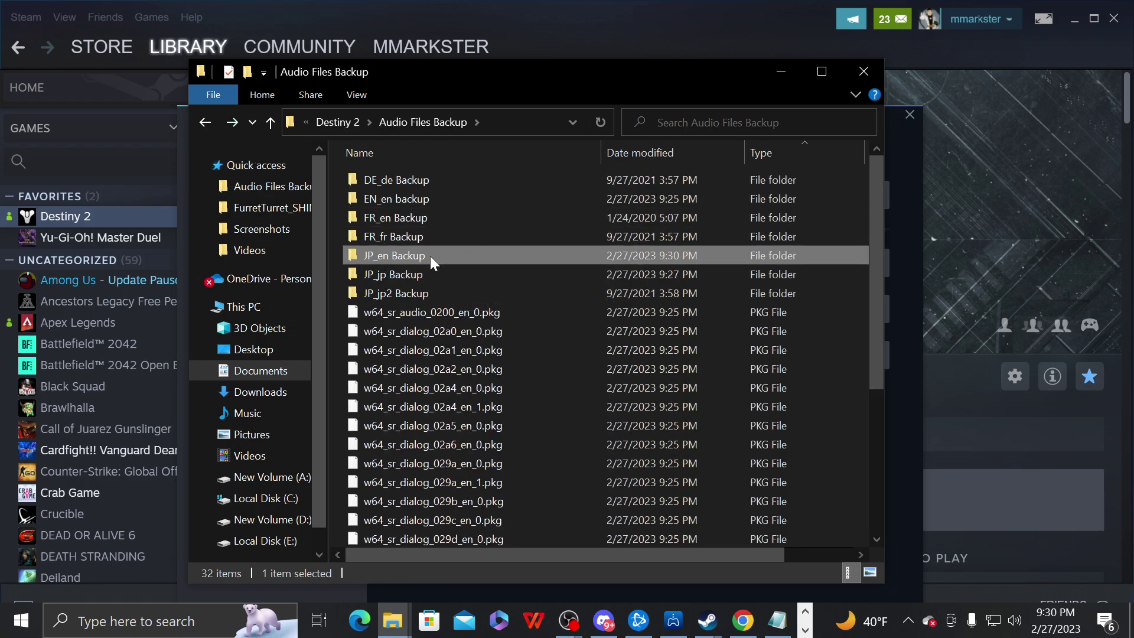
pyautogui.moveTo(414, 196)
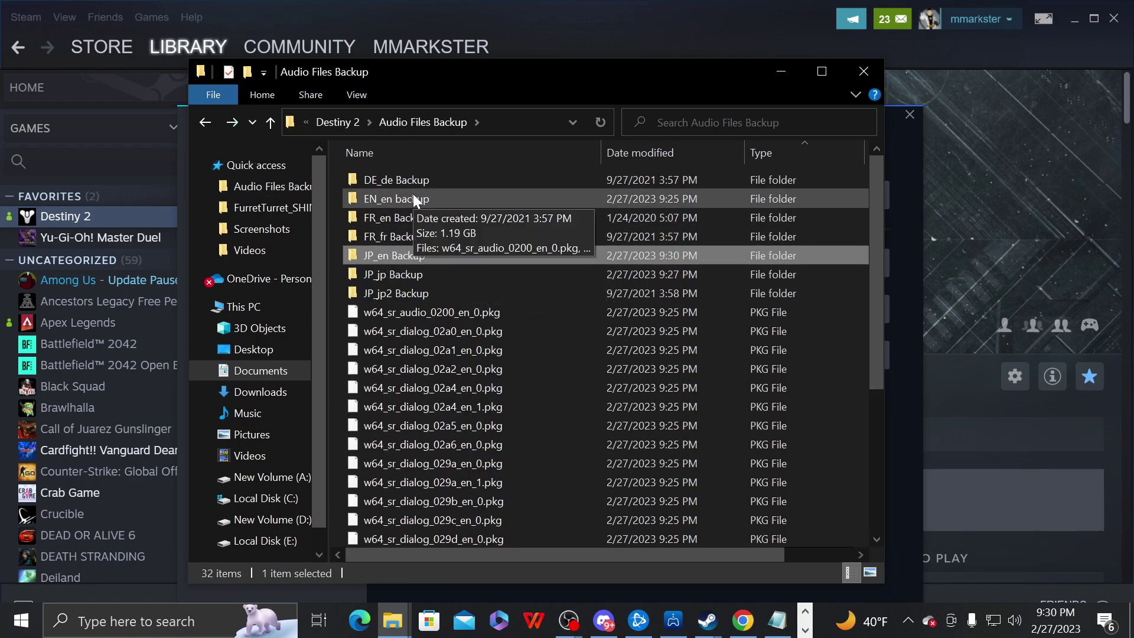
pyautogui.click(414, 198)
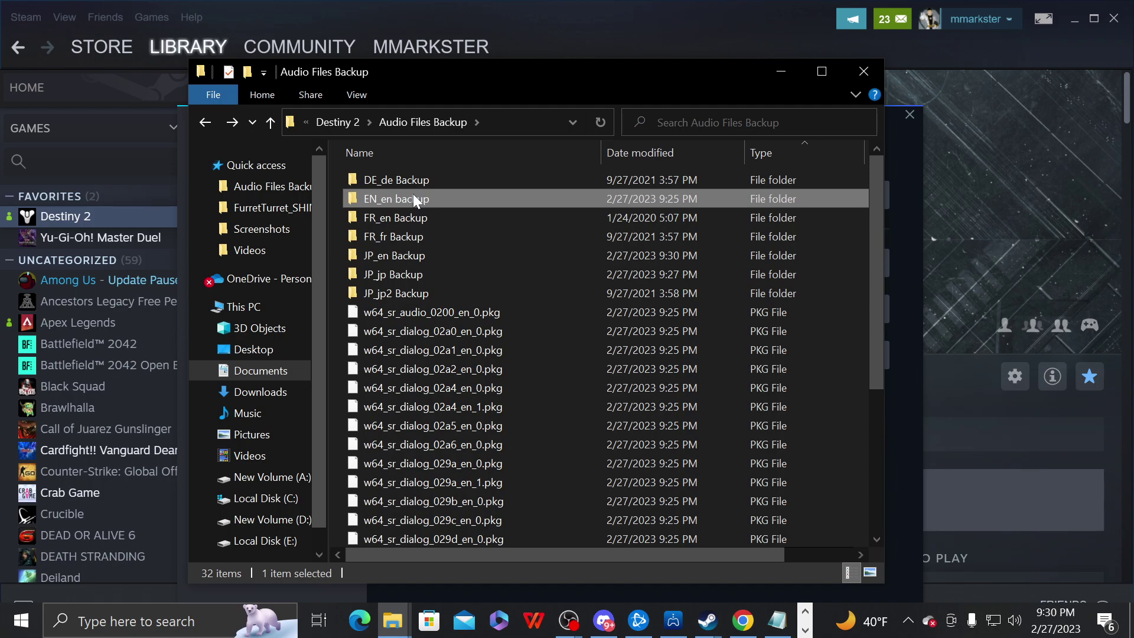
pyautogui.click(398, 256)
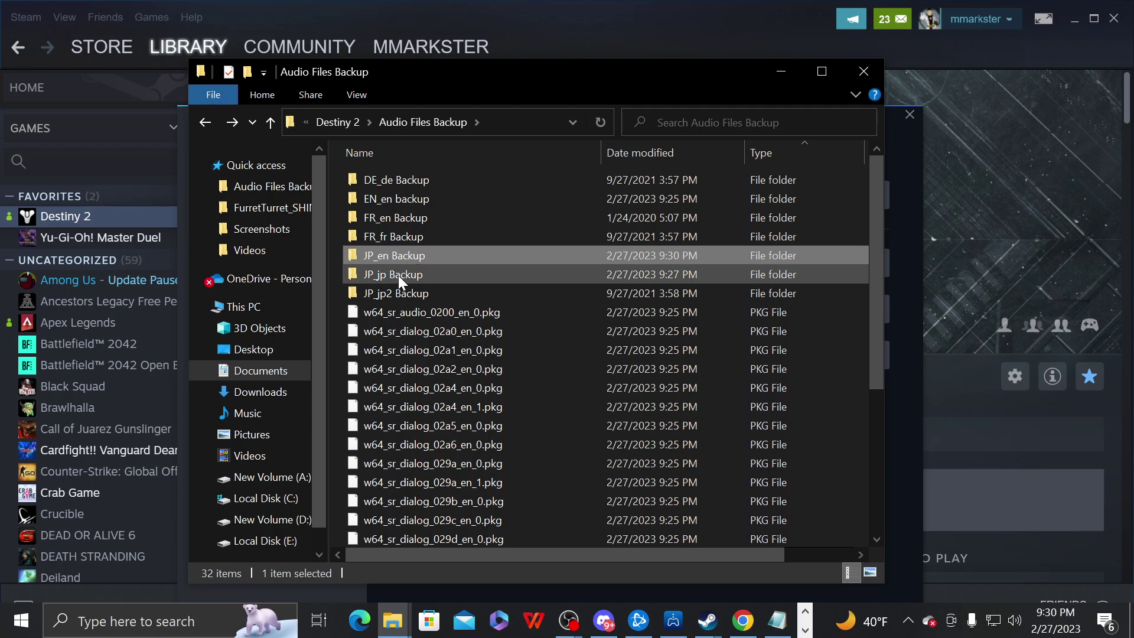
pyautogui.click(392, 274)
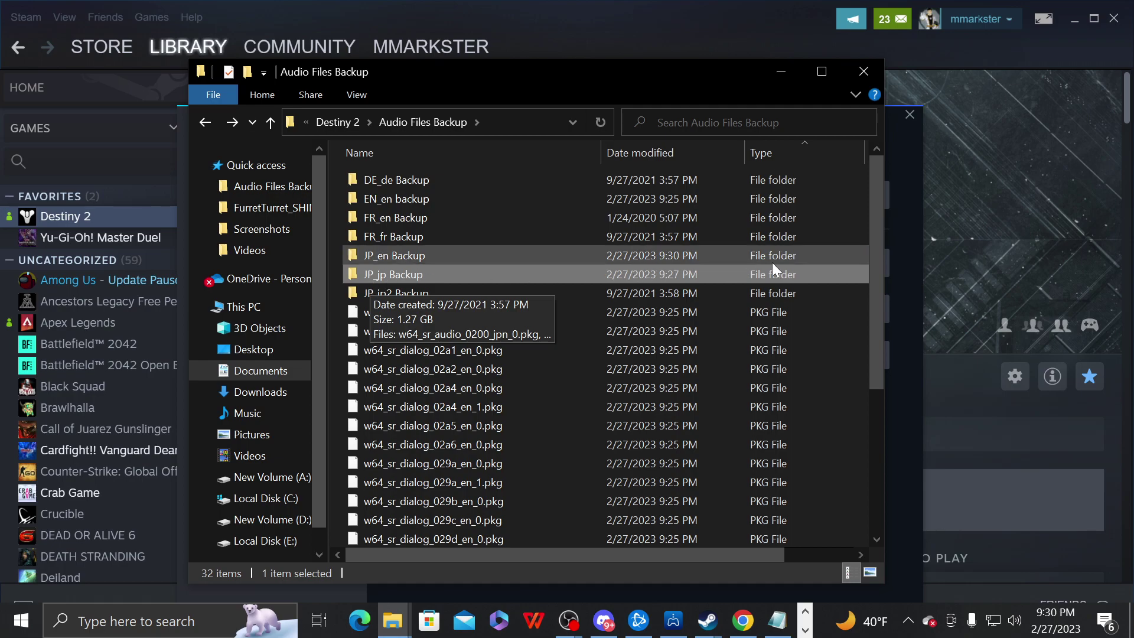
pyautogui.click(397, 255)
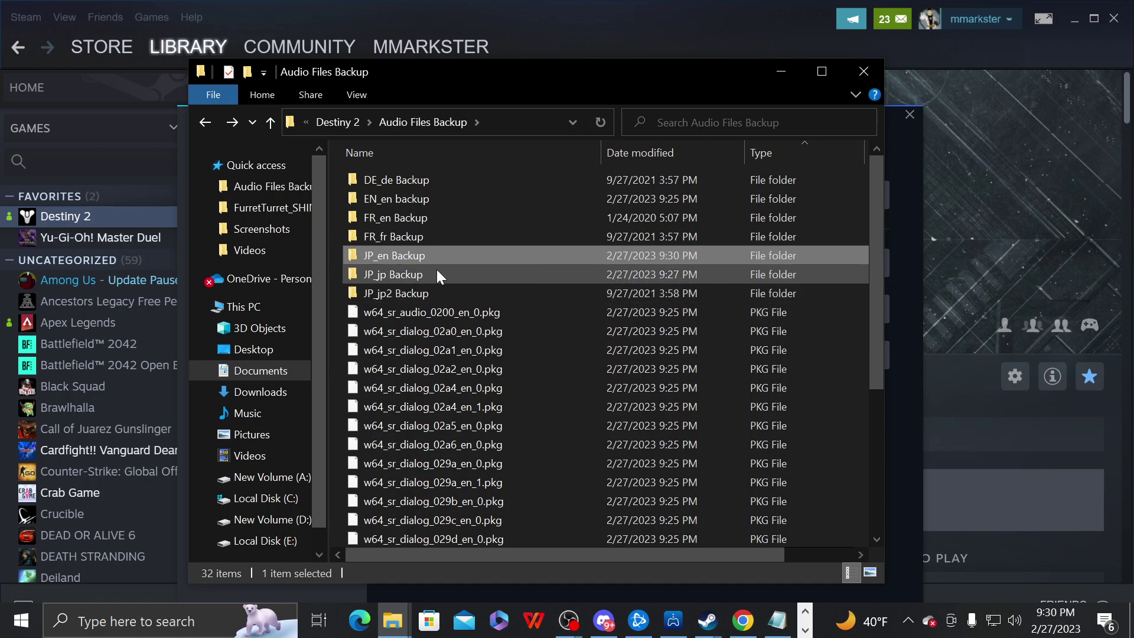
# Close the backup folder window and open the packages folder in Destiny 2's local files from Steam.
pyautogui.click(864, 71)
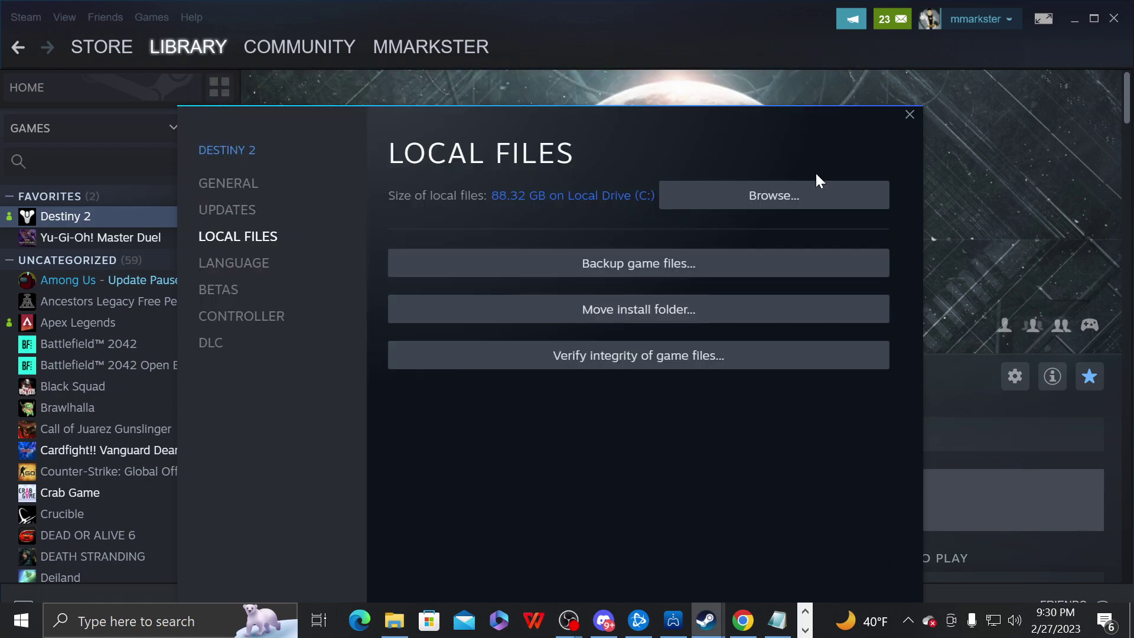
pyautogui.click(720, 211)
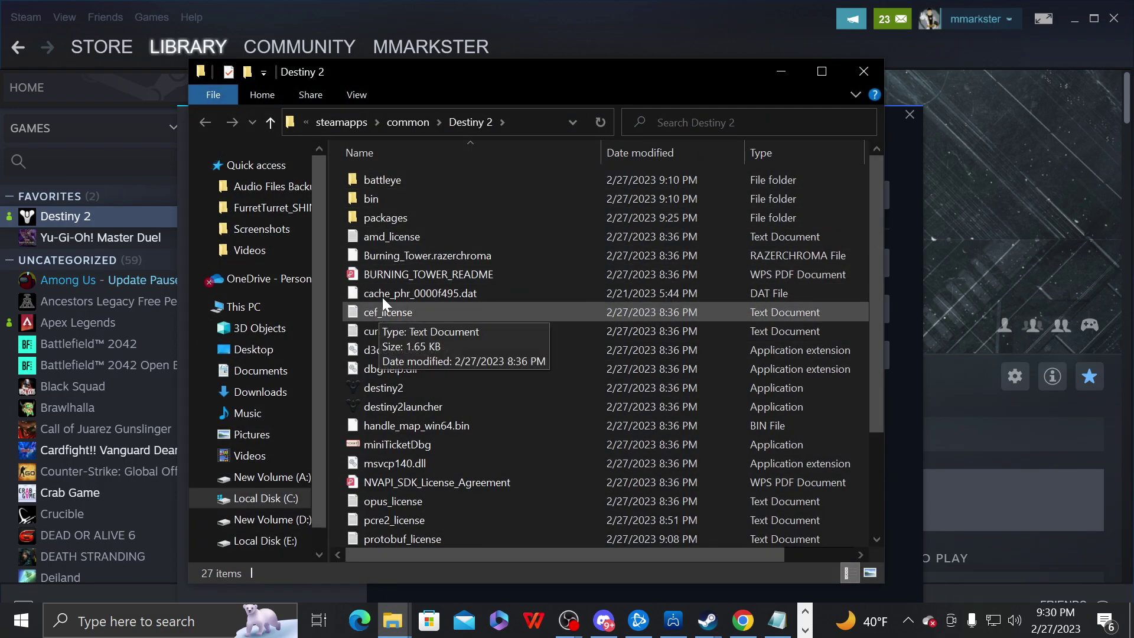
pyautogui.doubleClick(392, 218)
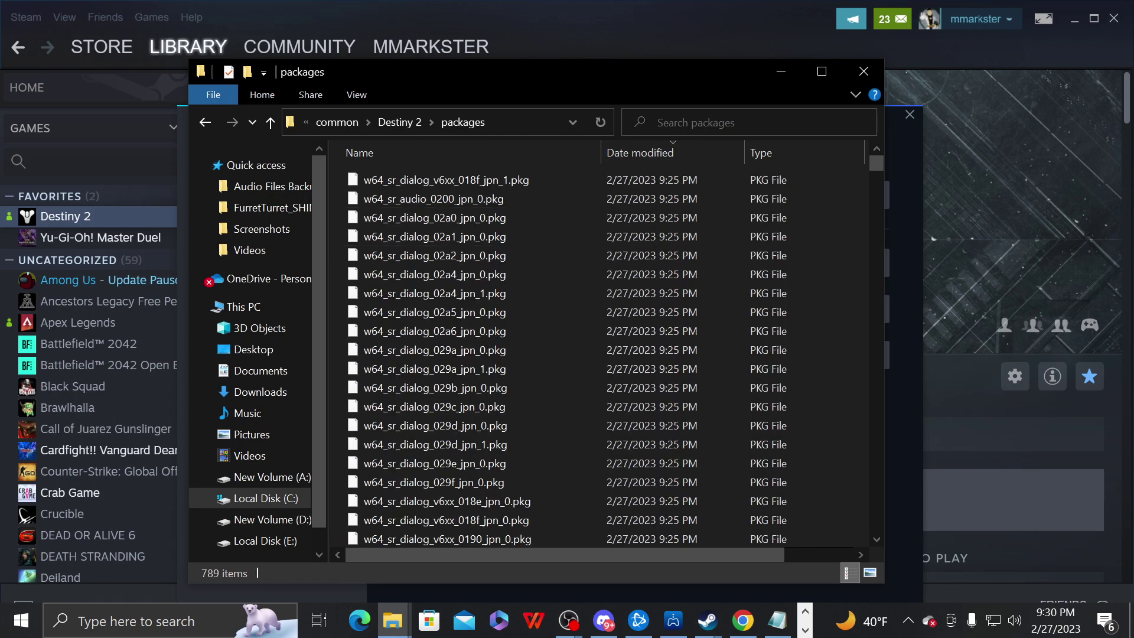
# Search the packages folder for _en_ and delete all the matching package files, cancelling the follow-up dialog.
pyautogui.click(704, 126)
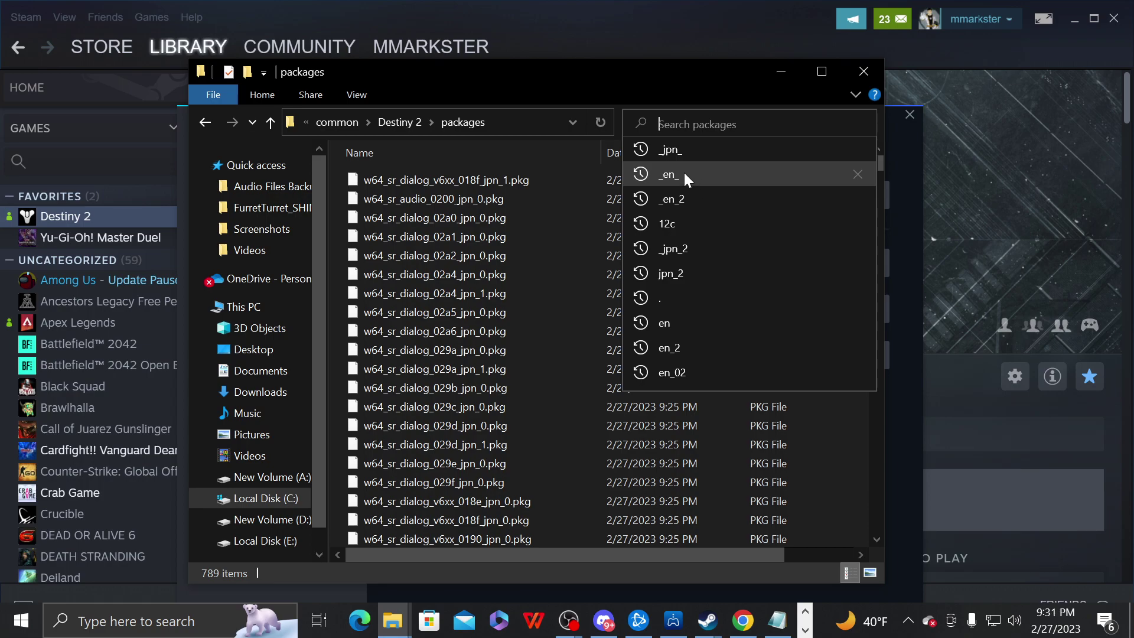
pyautogui.click(671, 176)
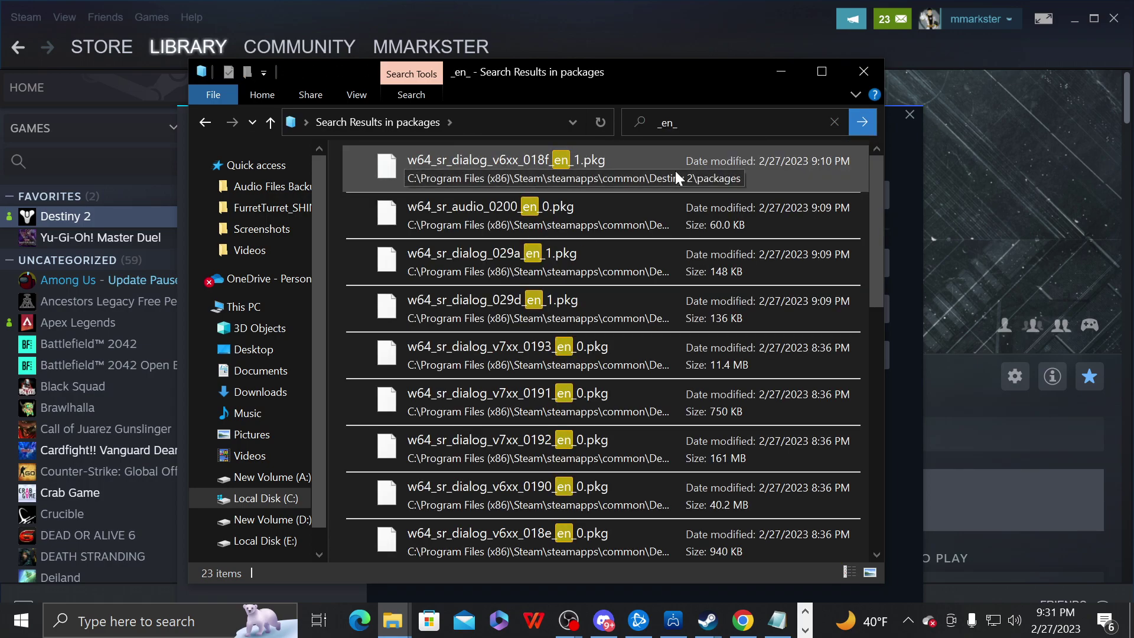
pyautogui.click(580, 181)
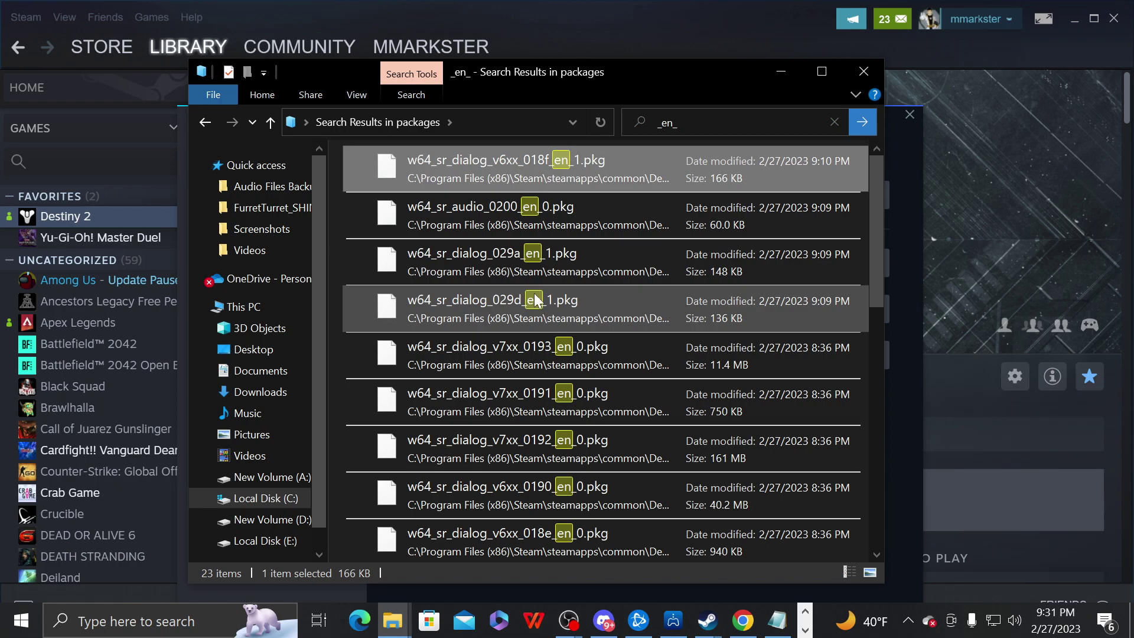
pyautogui.hotkey('ctrl', 'a')
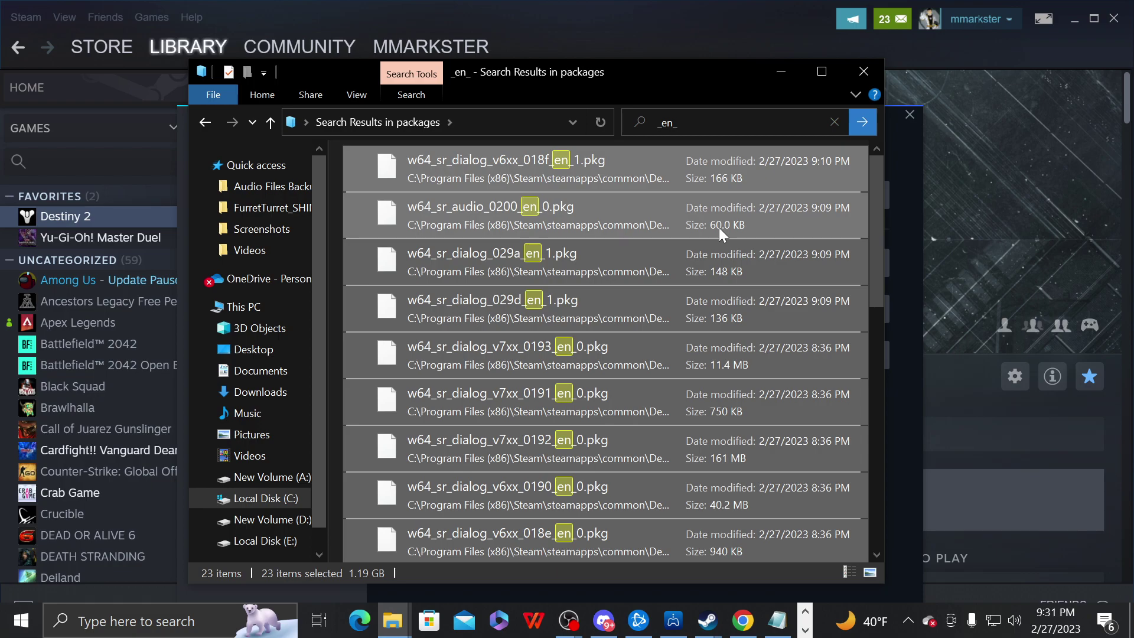
pyautogui.rightClick(475, 170)
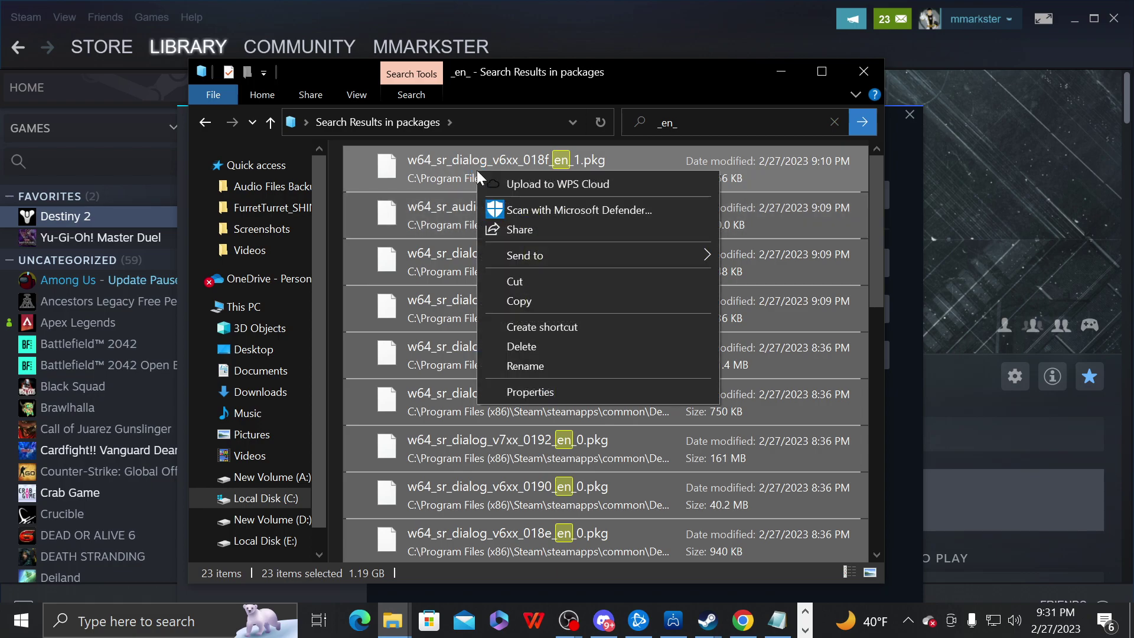
pyautogui.click(551, 342)
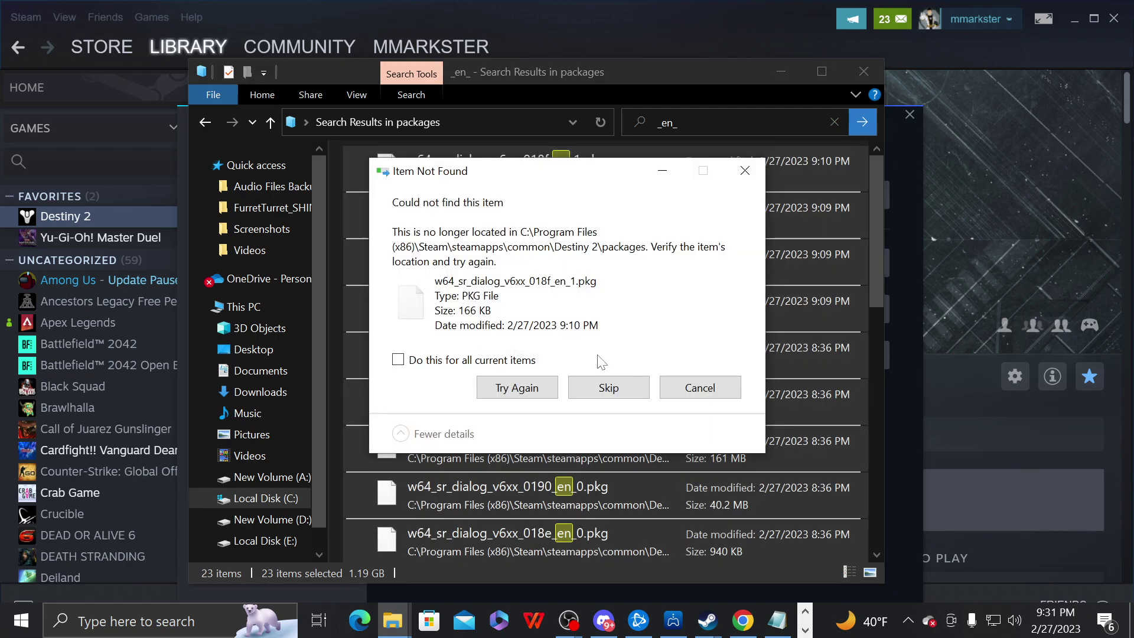
pyautogui.click(704, 388)
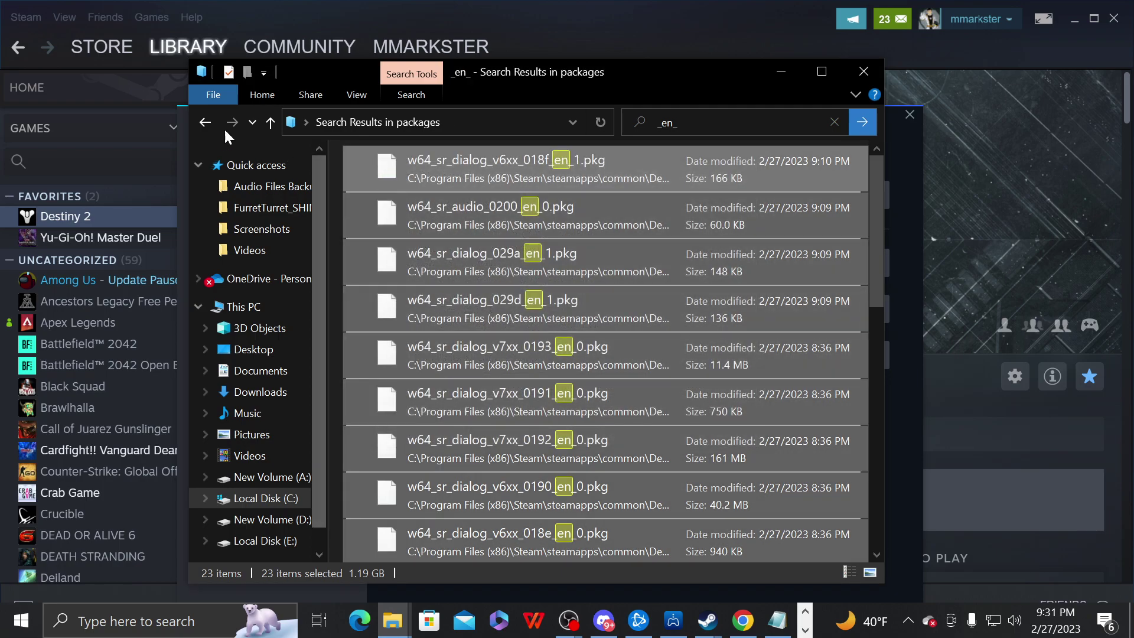
# Return to the packages folder and paste the copied en packages into it.
pyautogui.click(205, 122)
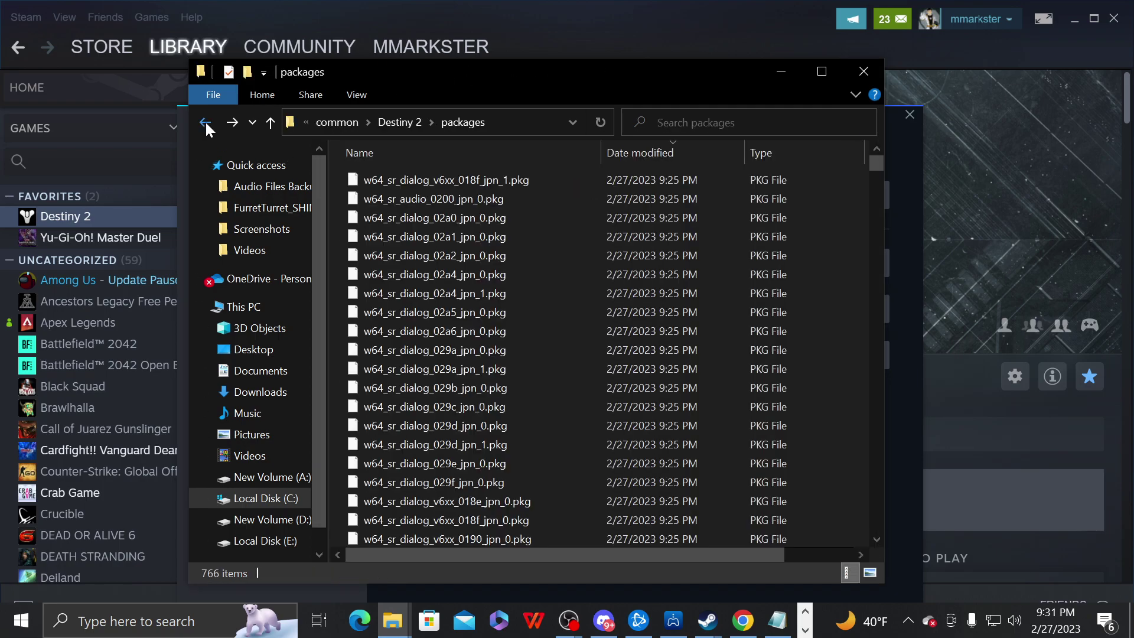
pyautogui.rightClick(341, 189)
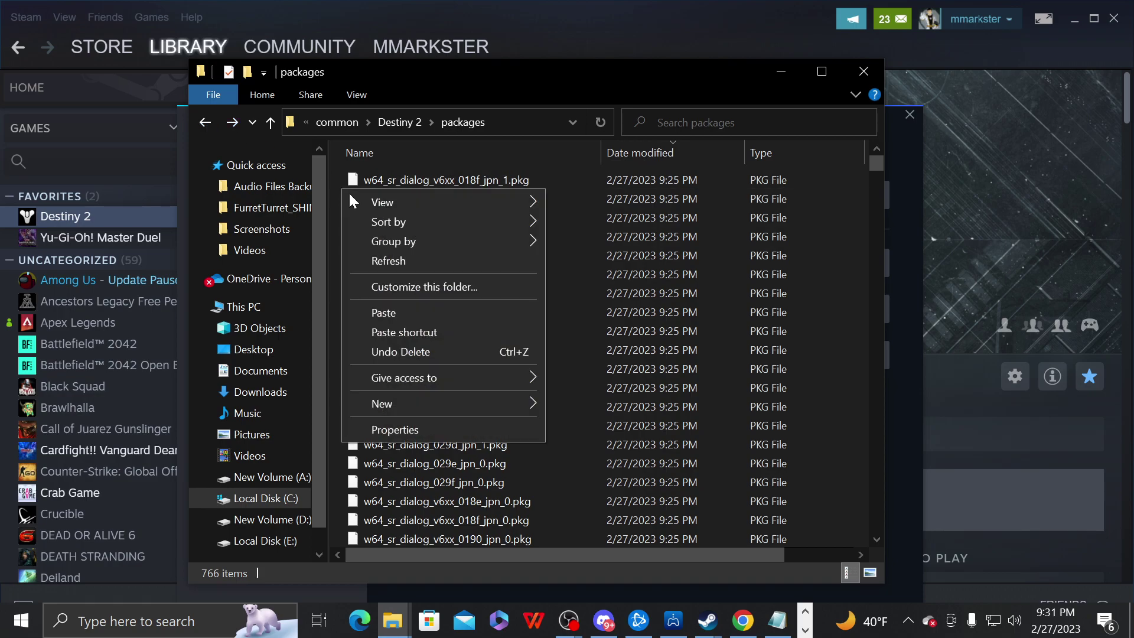
pyautogui.click(401, 313)
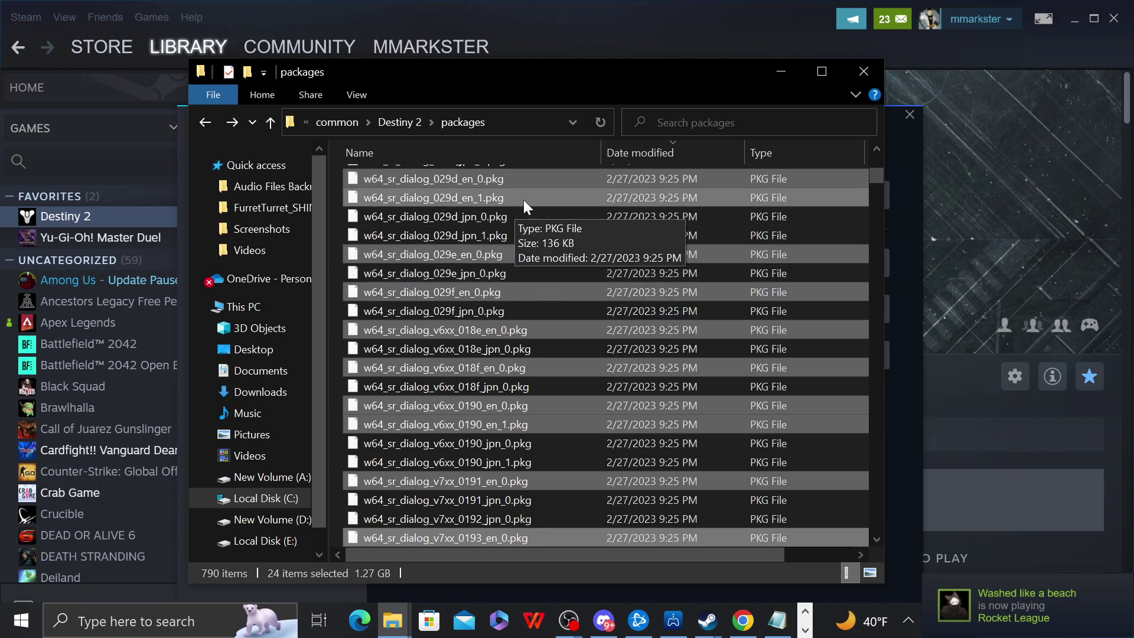
# Go up to the Destiny 2 game folder and delete the file cache_phr_0000f495.dat.
pyautogui.click(399, 125)
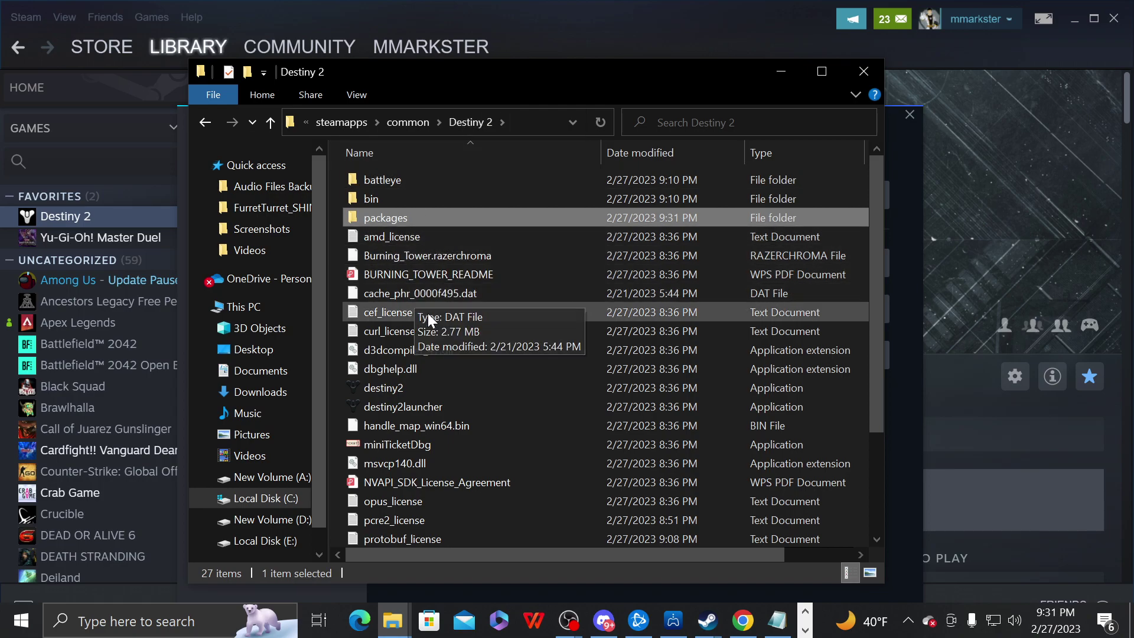
pyautogui.moveTo(456, 216)
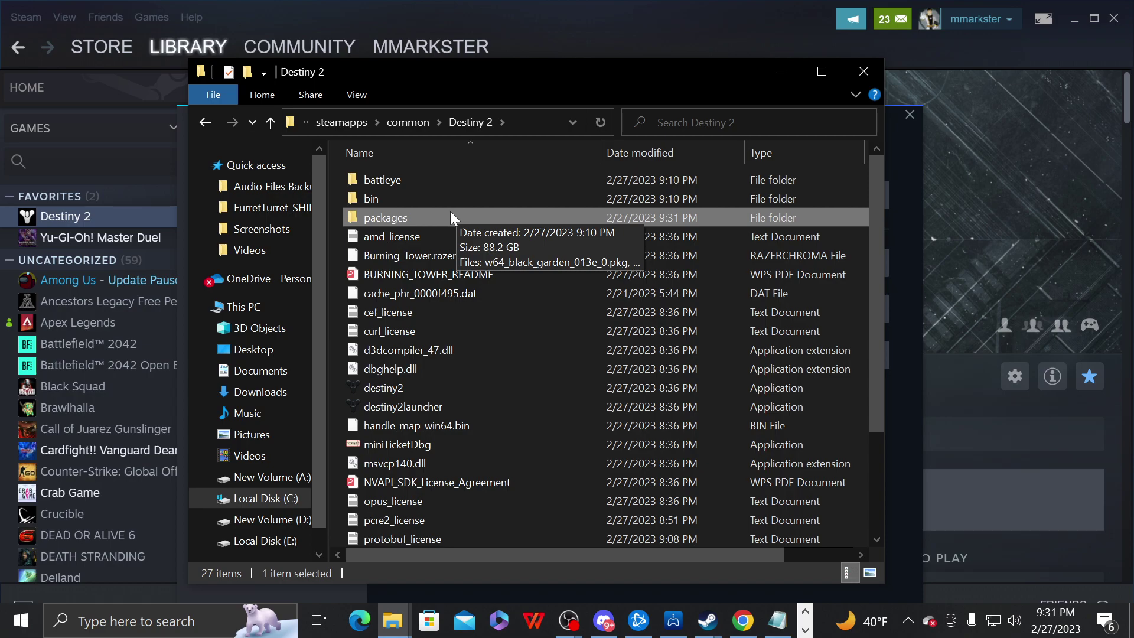
pyautogui.click(409, 293)
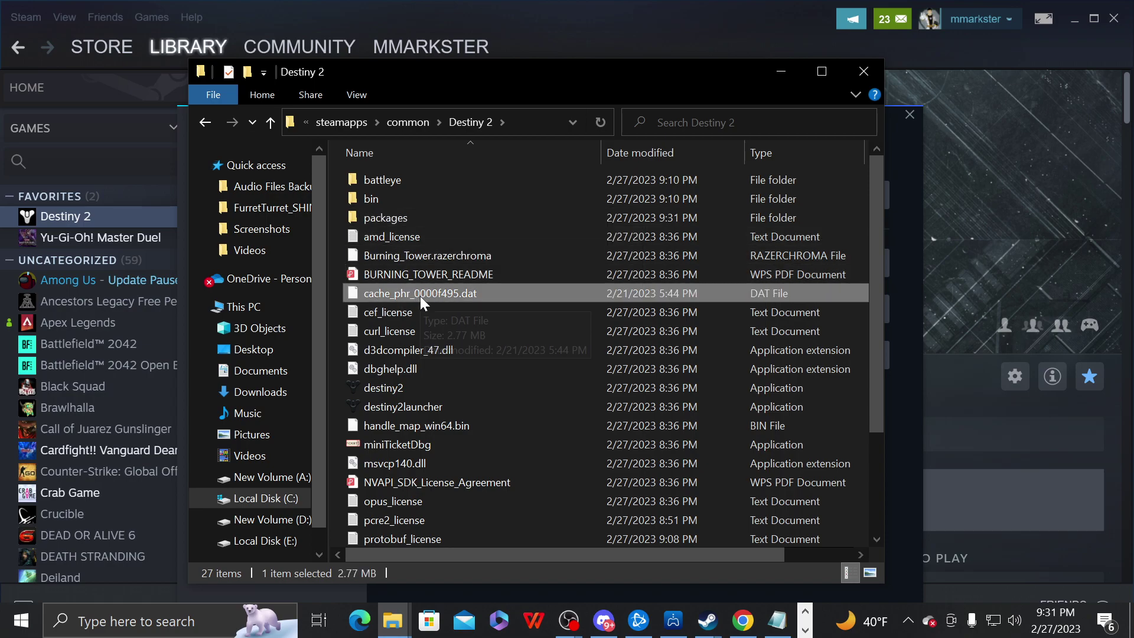
pyautogui.moveTo(420, 294)
pyautogui.rightClick(421, 287)
pyautogui.click(514, 547)
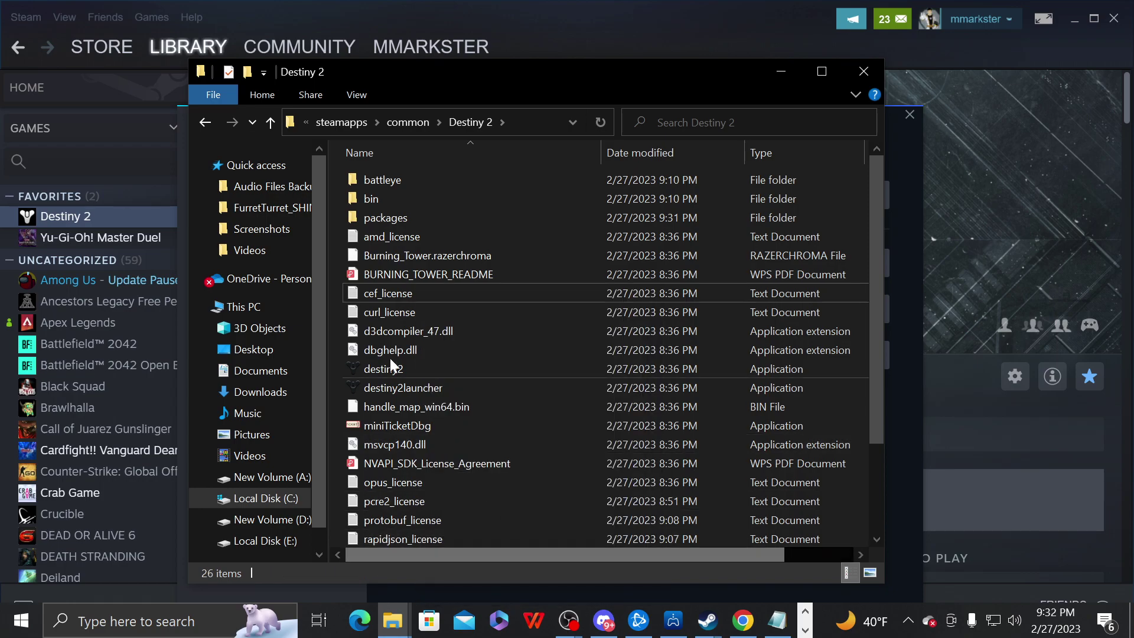
pyautogui.scroll(-2, 451, 353)
pyautogui.scroll(2, 453, 353)
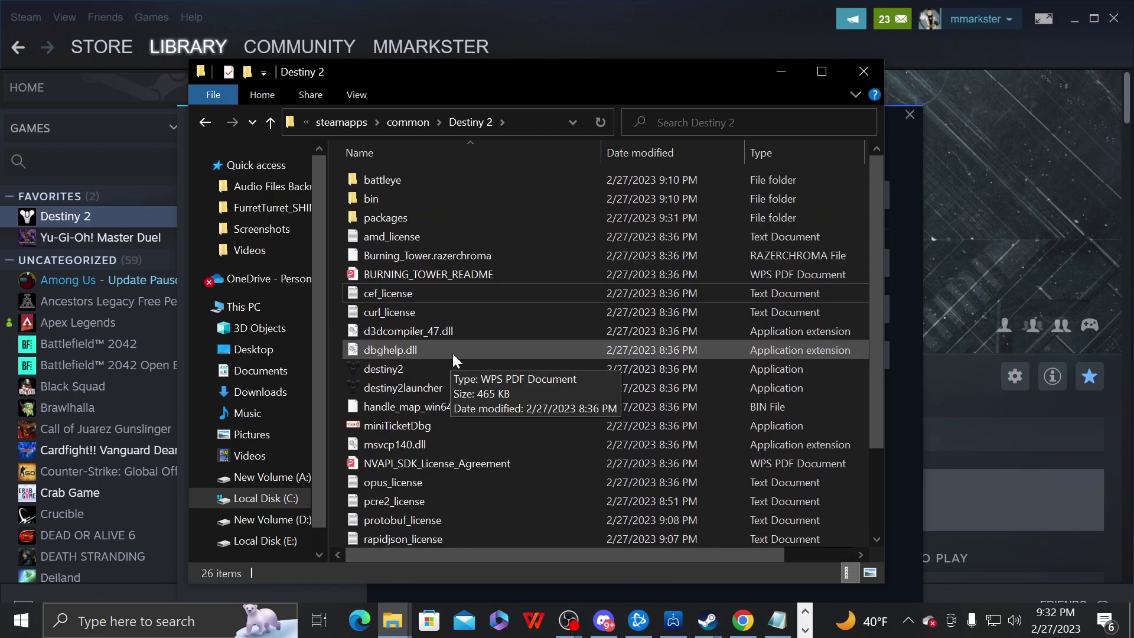
pyautogui.click(436, 293)
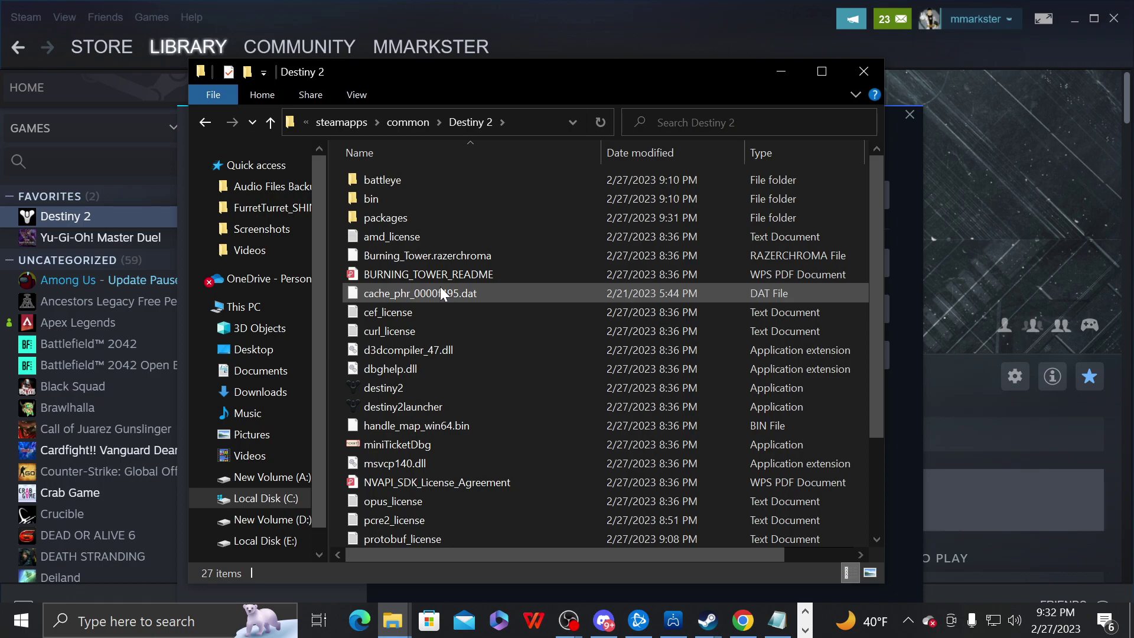
pyautogui.moveTo(439, 295)
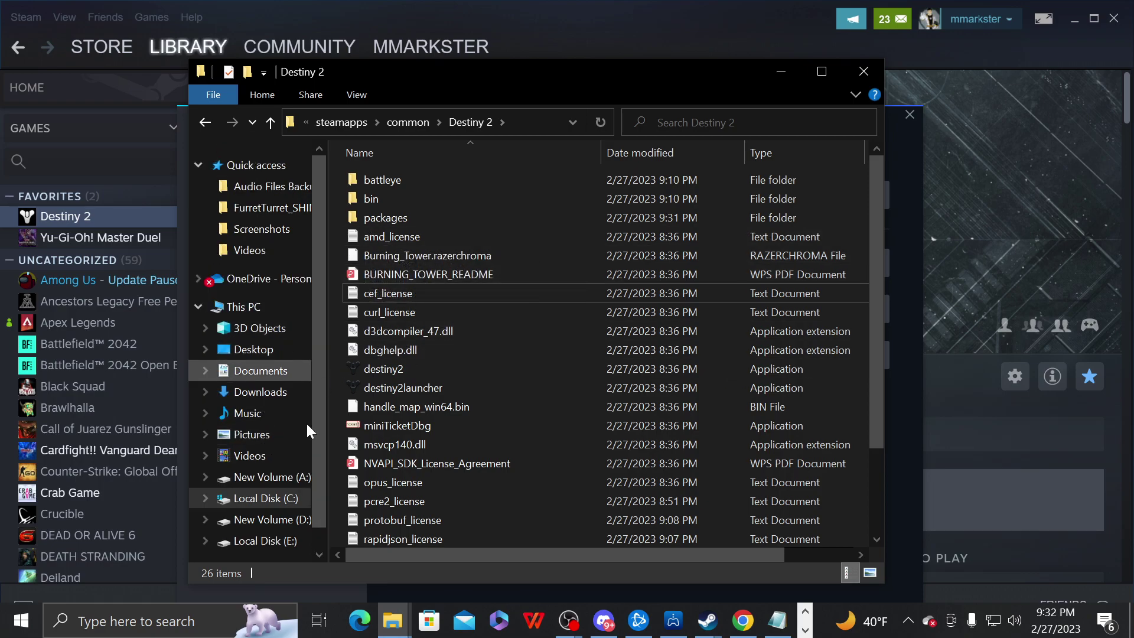
# Open the Audio Files Backup folder inside the Destiny 2 folder in Documents.
pyautogui.scroll(-2, 272, 411)
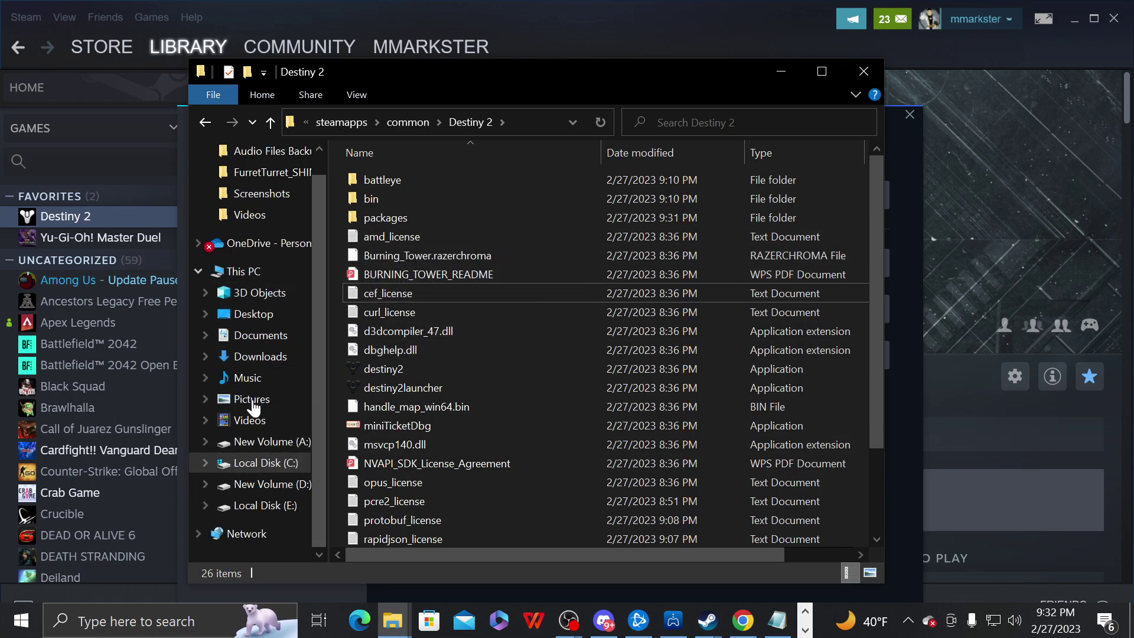
pyautogui.click(255, 335)
pyautogui.scroll(-3, 440, 282)
pyautogui.click(423, 233)
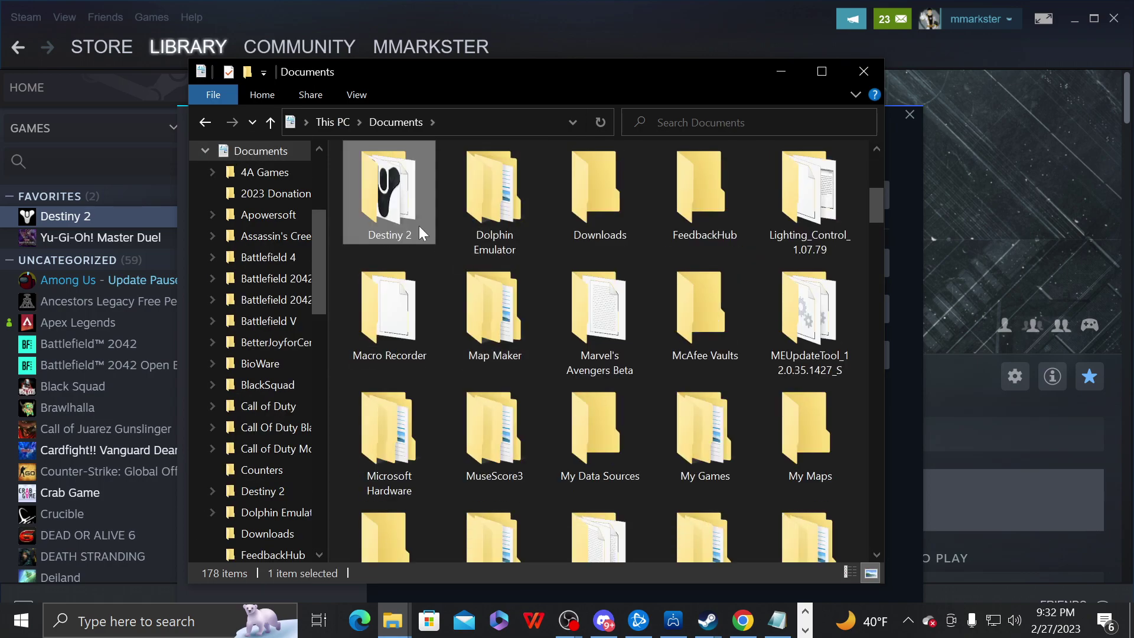
pyautogui.doubleClick(422, 229)
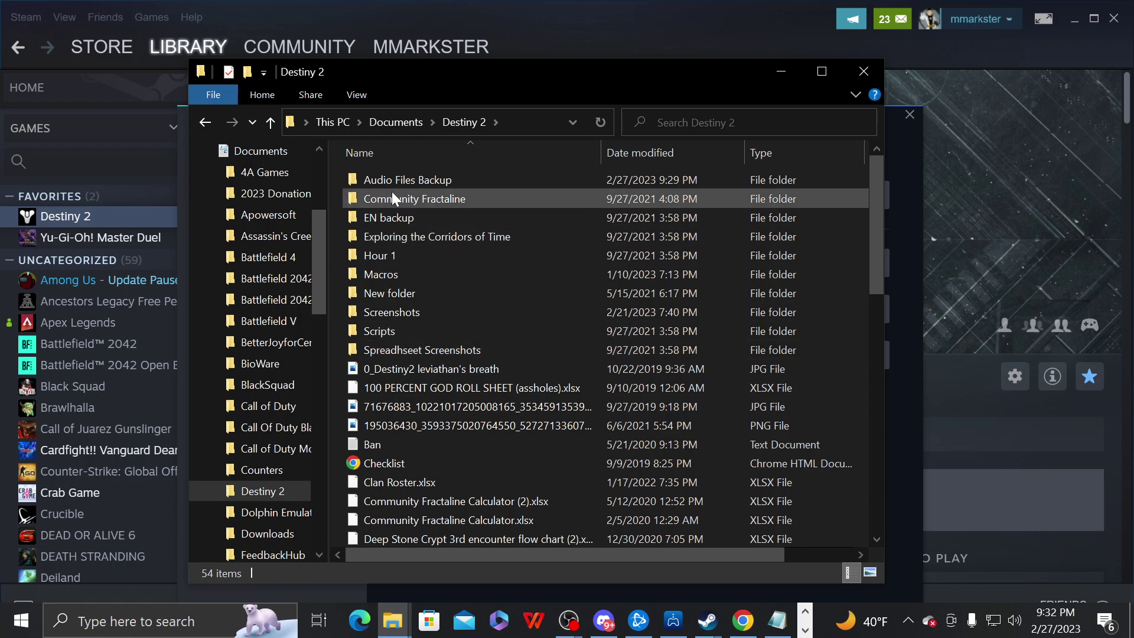
pyautogui.doubleClick(406, 177)
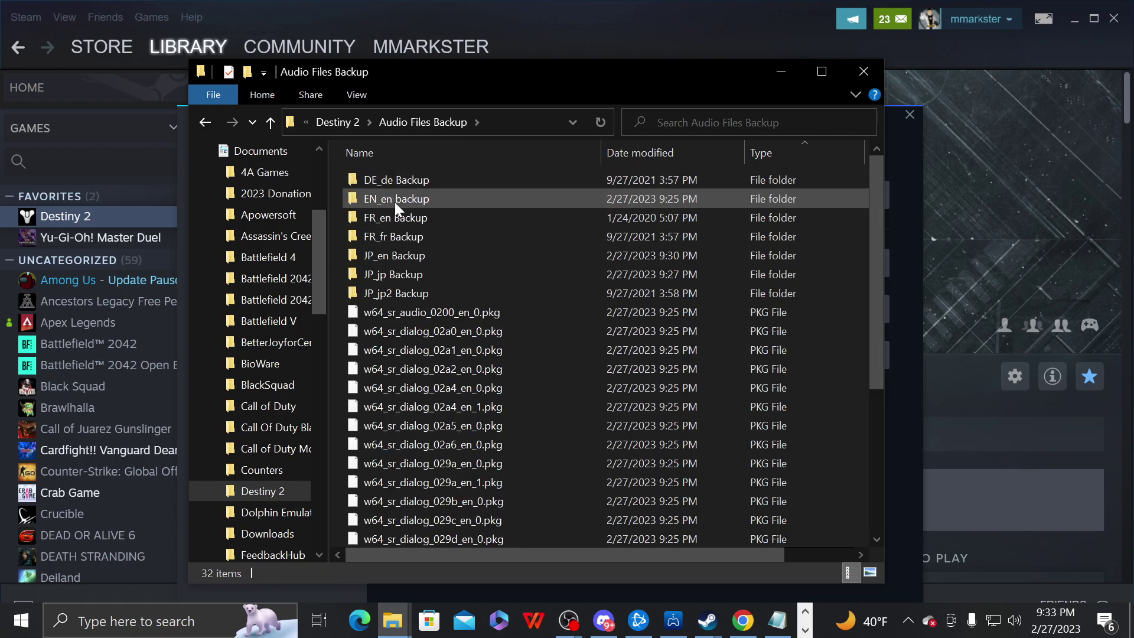
# Open the EN_en backup folder, snap its window to the left half of the screen, and return to Audio Files Backup.
pyautogui.doubleClick(394, 201)
pyautogui.moveTo(597, 78); pyautogui.dragTo(1, 101)
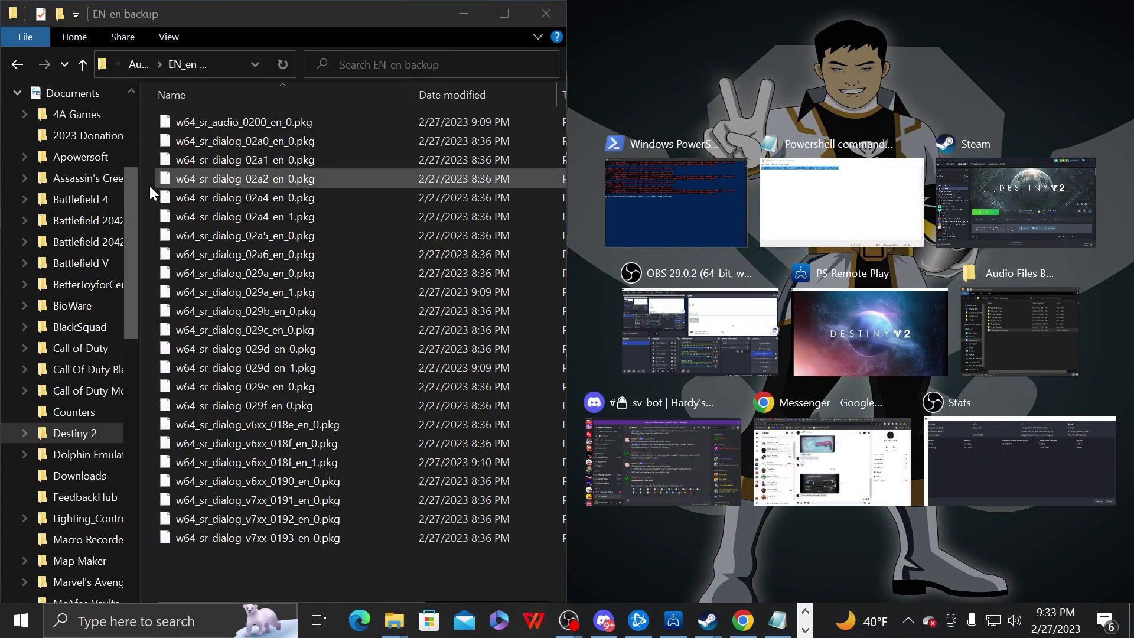
pyautogui.press('Escape')
pyautogui.click(18, 64)
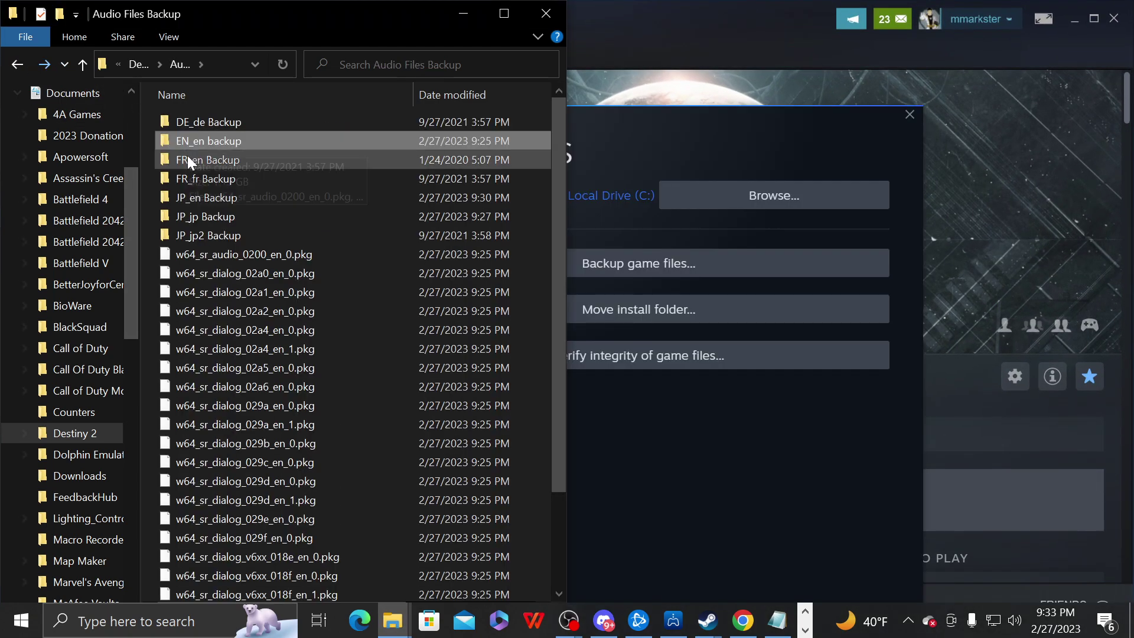
# Open the JP_jp Backup folder and keep its window snapped to the left half of the screen.
pyautogui.click(207, 201)
pyautogui.click(207, 200)
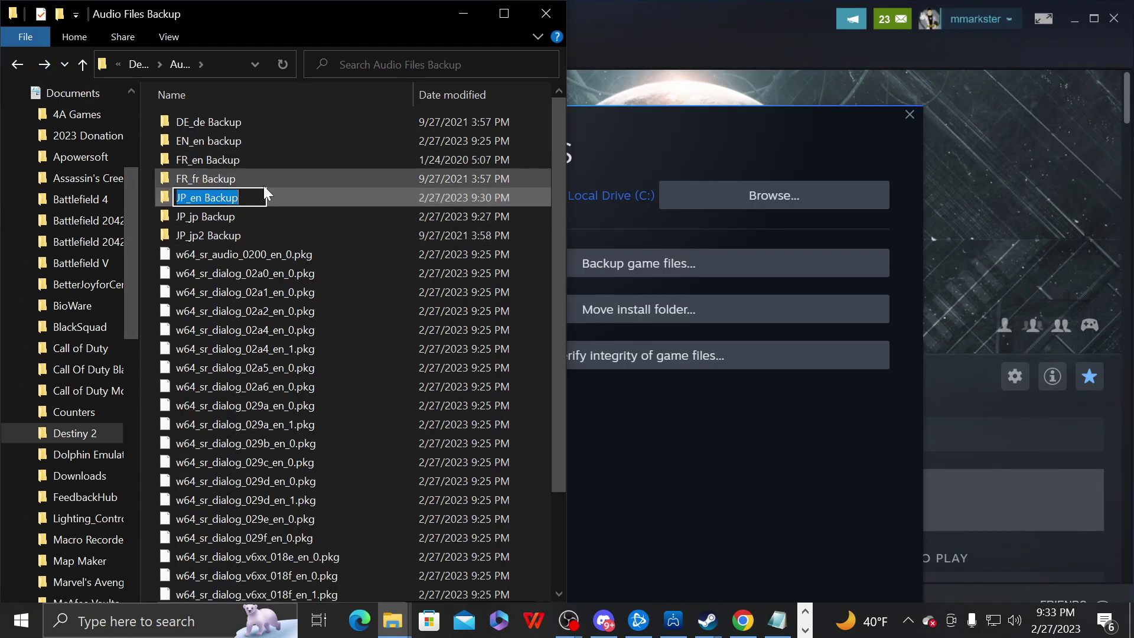
pyautogui.click(198, 203)
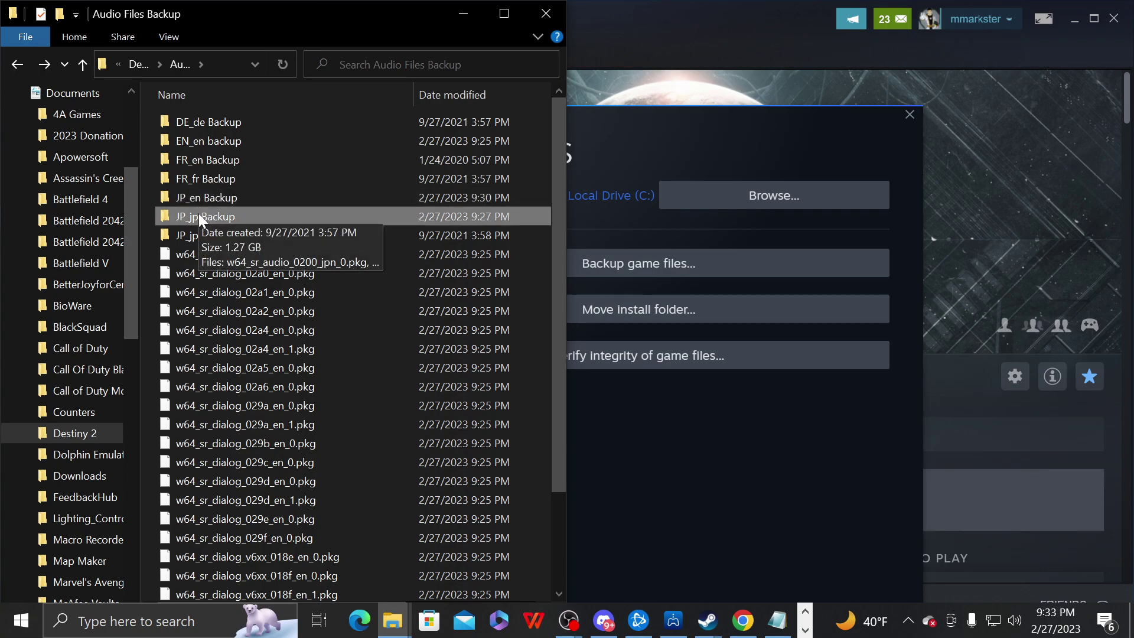
pyautogui.doubleClick(199, 214)
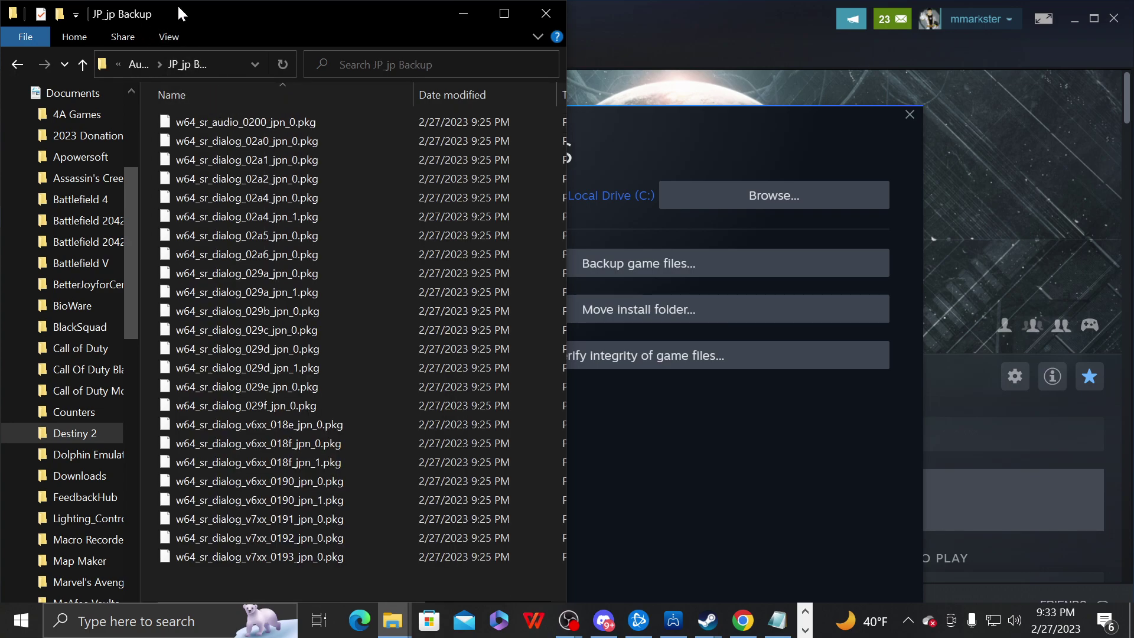
pyautogui.moveTo(183, 13); pyautogui.dragTo(1133, 60)
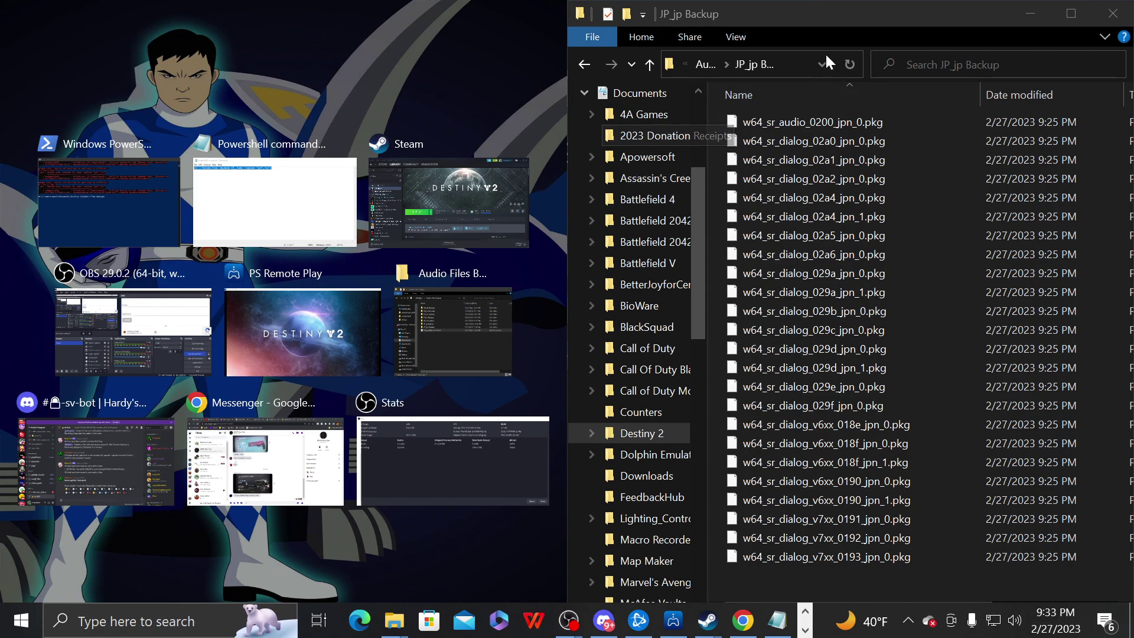
pyautogui.moveTo(851, 18); pyautogui.dragTo(3, 59)
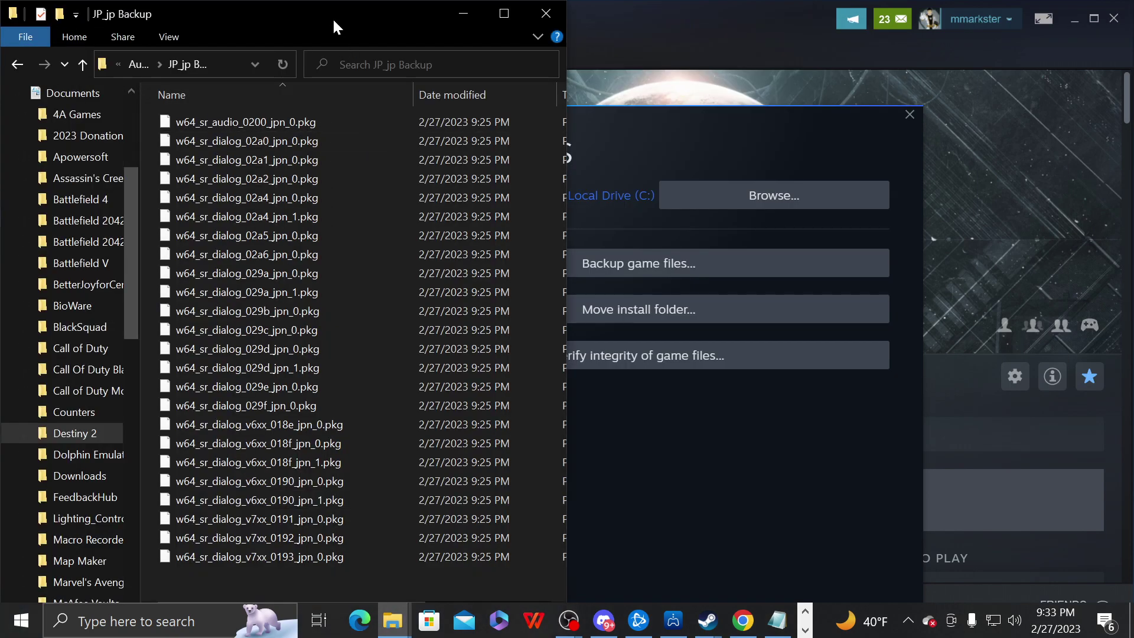
# Open EN_en backup in a second window and snap it to the right half of the screen, beside JP_jp Backup.
pyautogui.hotkey('ctrl', 'n')
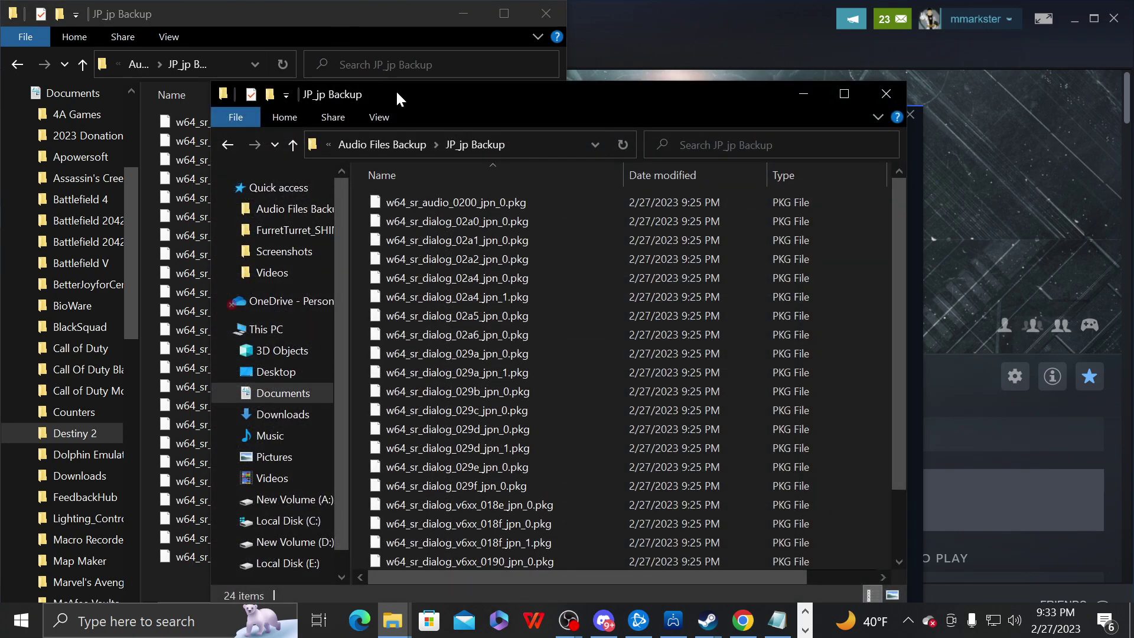
pyautogui.click(399, 115)
pyautogui.click(228, 144)
pyautogui.doubleClick(410, 221)
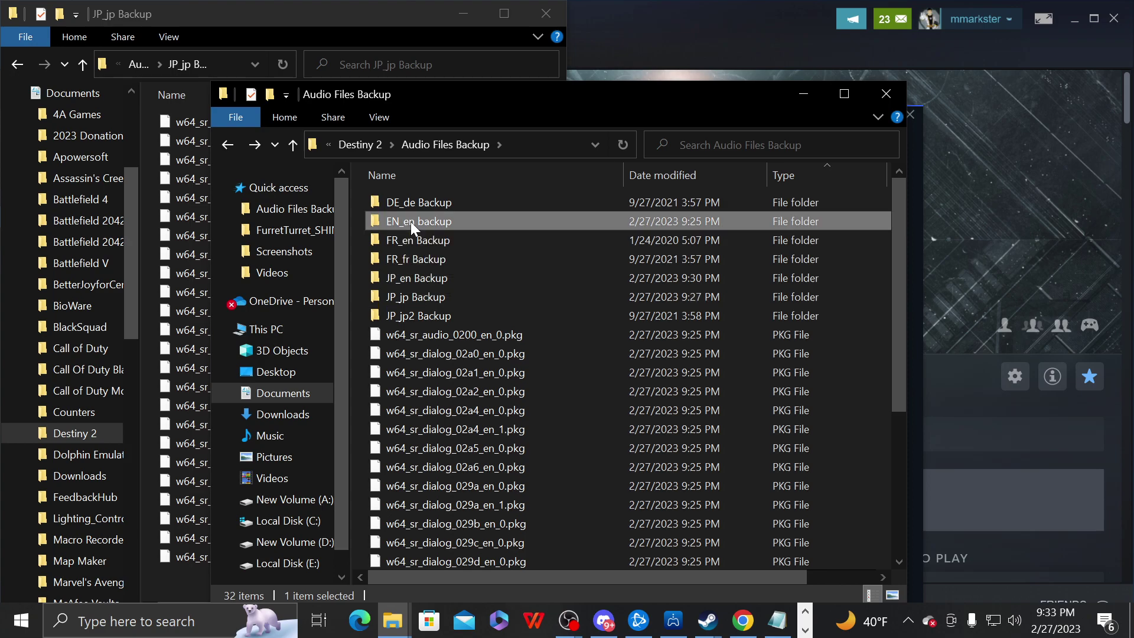
pyautogui.moveTo(512, 98); pyautogui.dragTo(1131, 1)
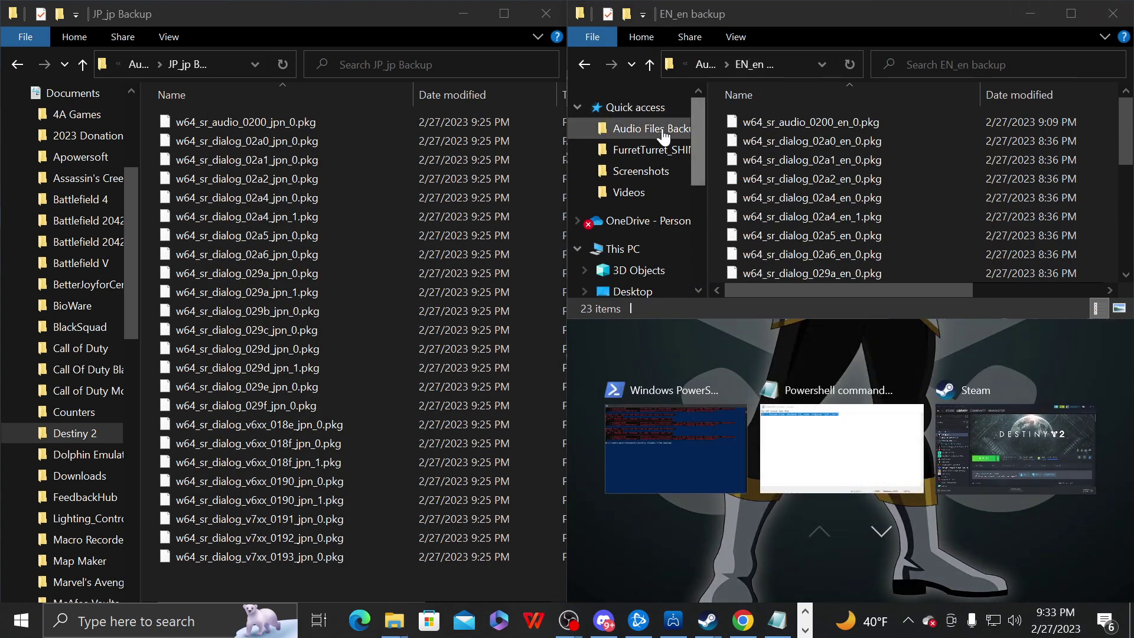
pyautogui.moveTo(884, 26); pyautogui.dragTo(1133, 61)
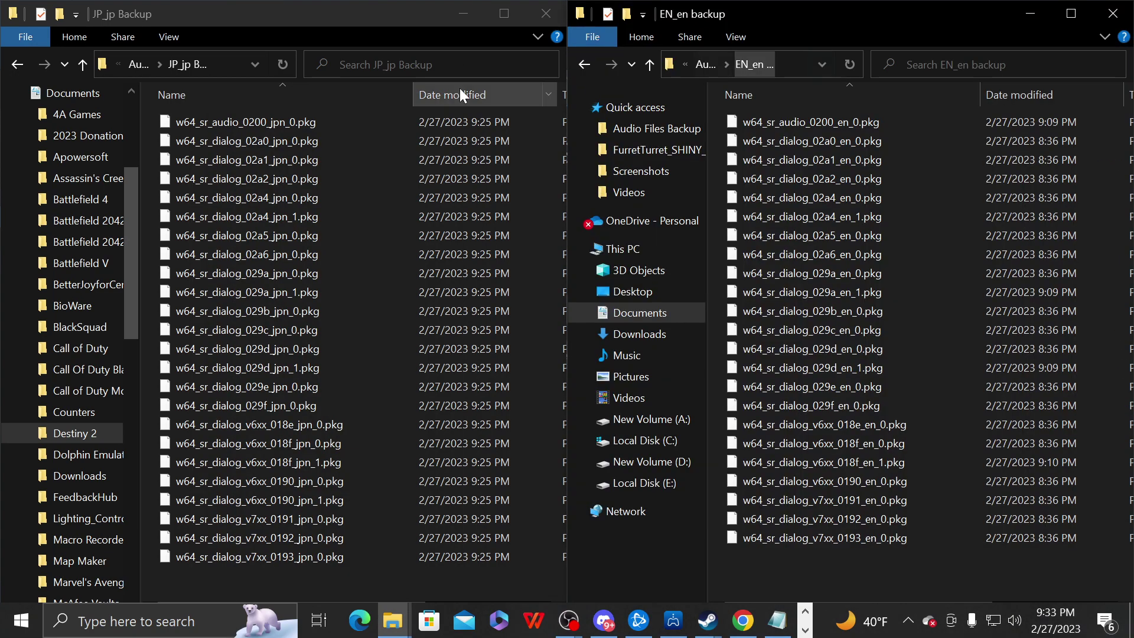
# Compare w64_sr_audio_0200_jpn_0.pkg in JP_jp Backup with w64_sr_audio_0200_en_0.pkg in EN_en backup.
pyautogui.click(277, 17)
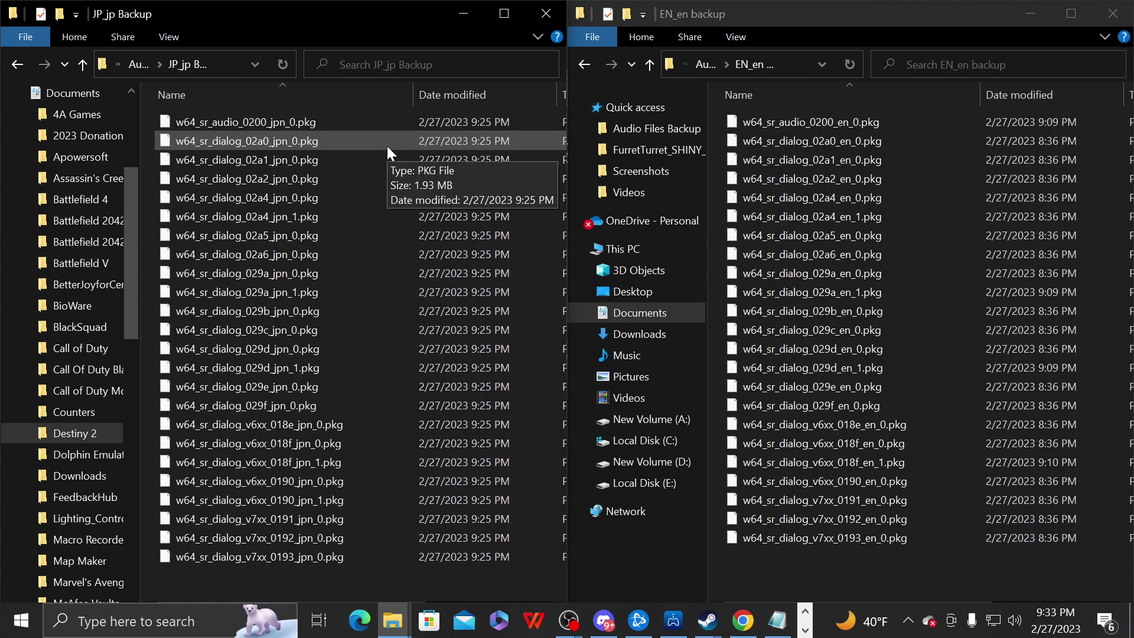
pyautogui.click(319, 126)
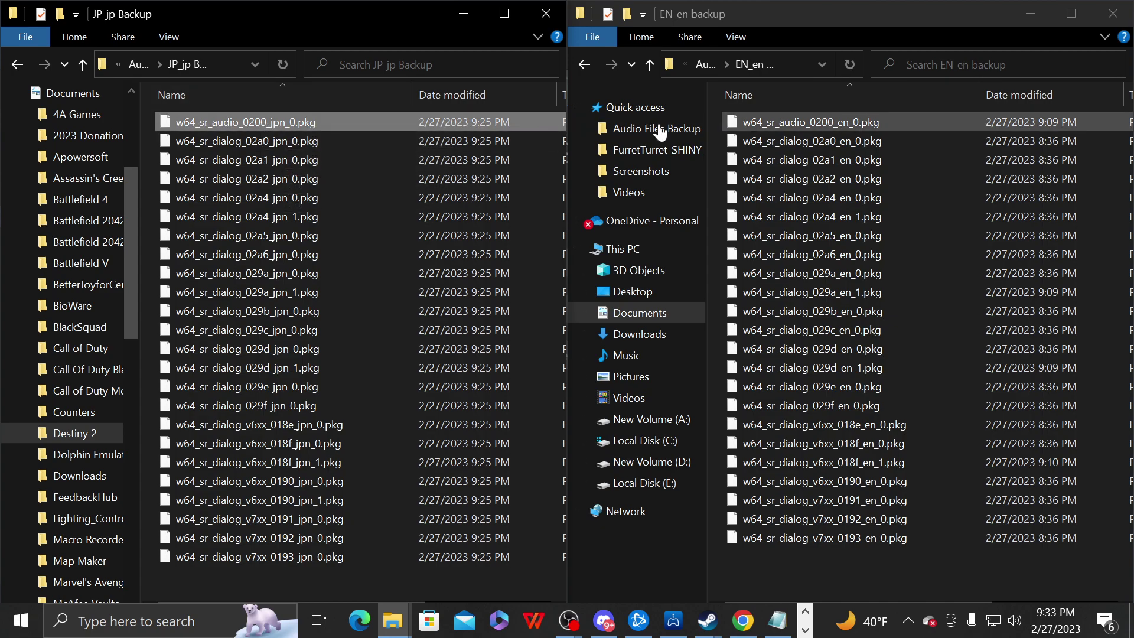
pyautogui.click(835, 120)
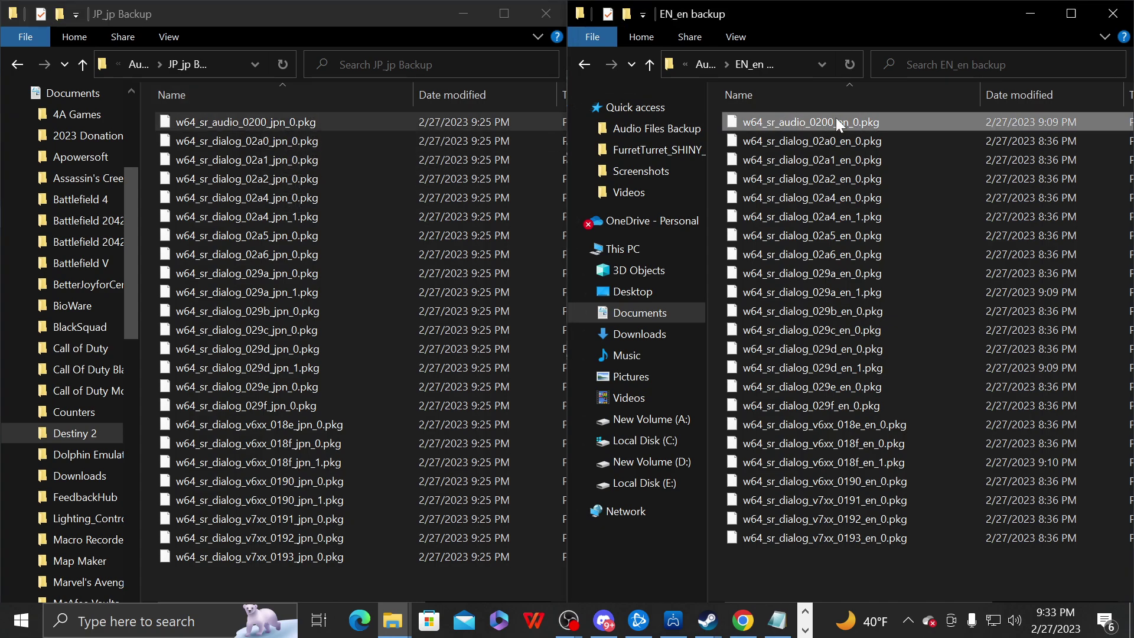
# Compare the dialog packages from 02a0 through 029a in JP_jp Backup with their English counterparts in EN_en backup.
pyautogui.click(342, 146)
pyautogui.click(782, 154)
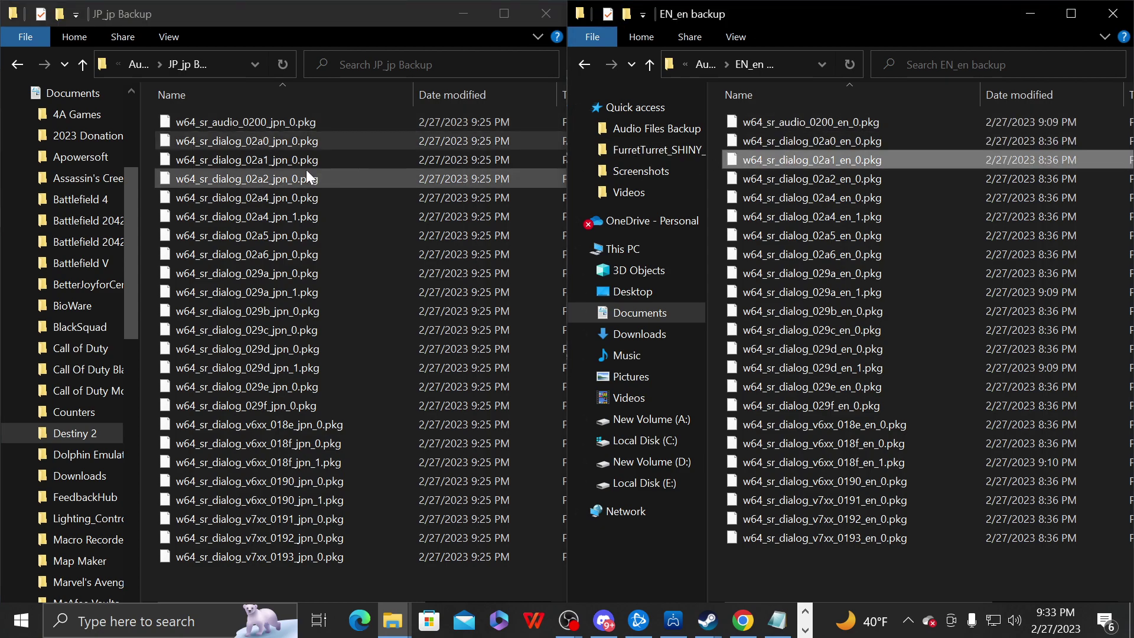
pyautogui.keyDown('shift'); pyautogui.click(289, 156); pyautogui.keyUp('shift')
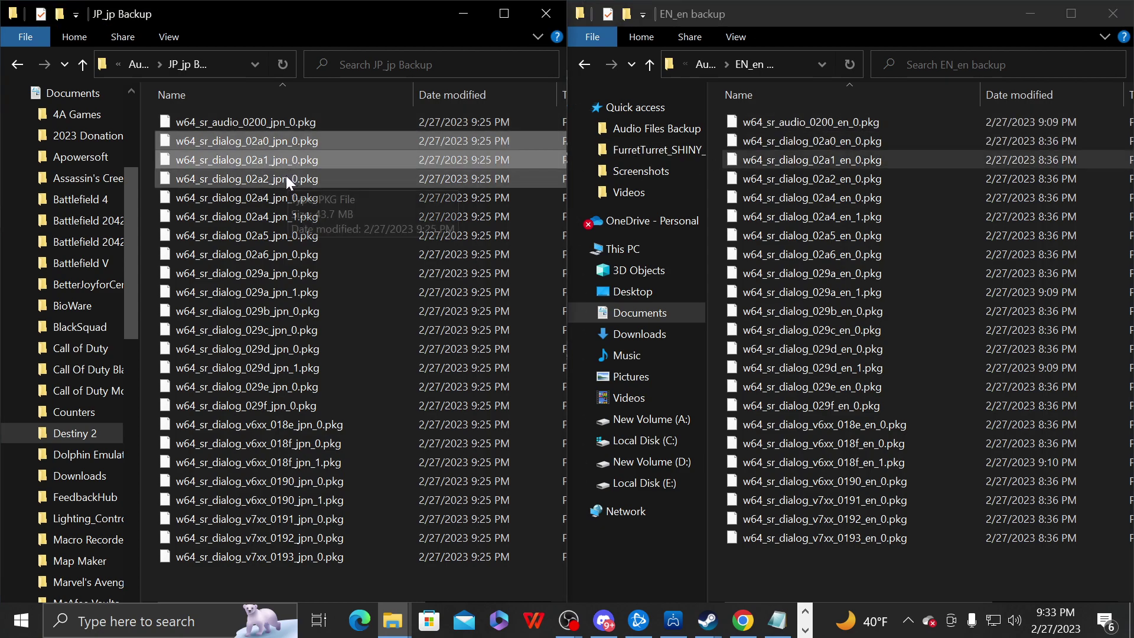
pyautogui.click(349, 181)
pyautogui.click(821, 175)
pyautogui.click(820, 192)
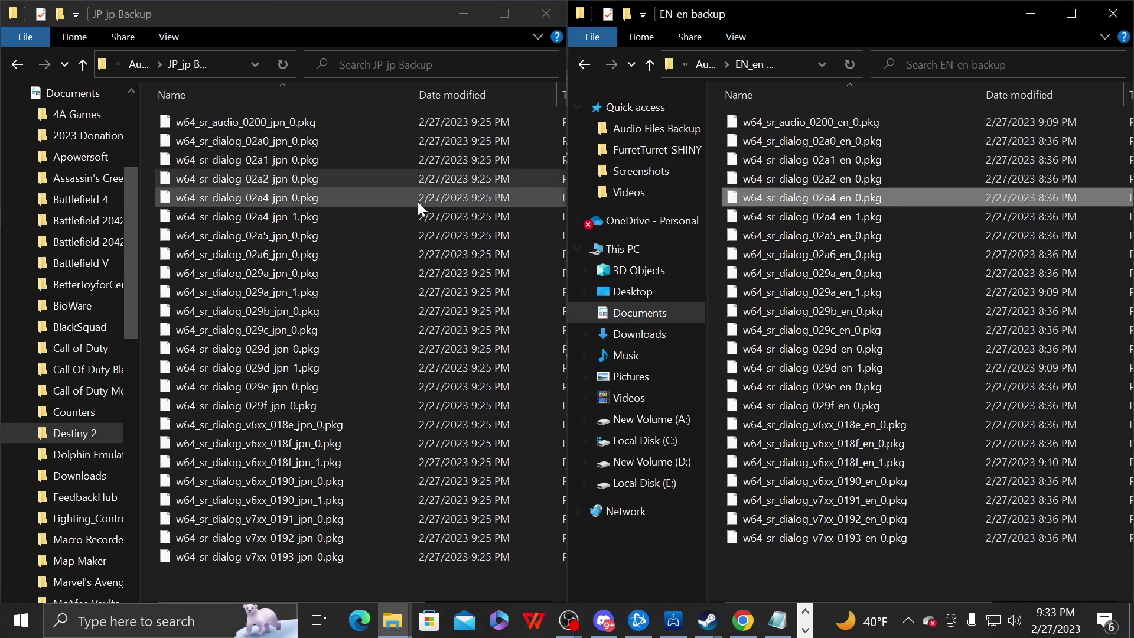
pyautogui.keyDown('shift'); pyautogui.click(377, 199); pyautogui.keyUp('shift')
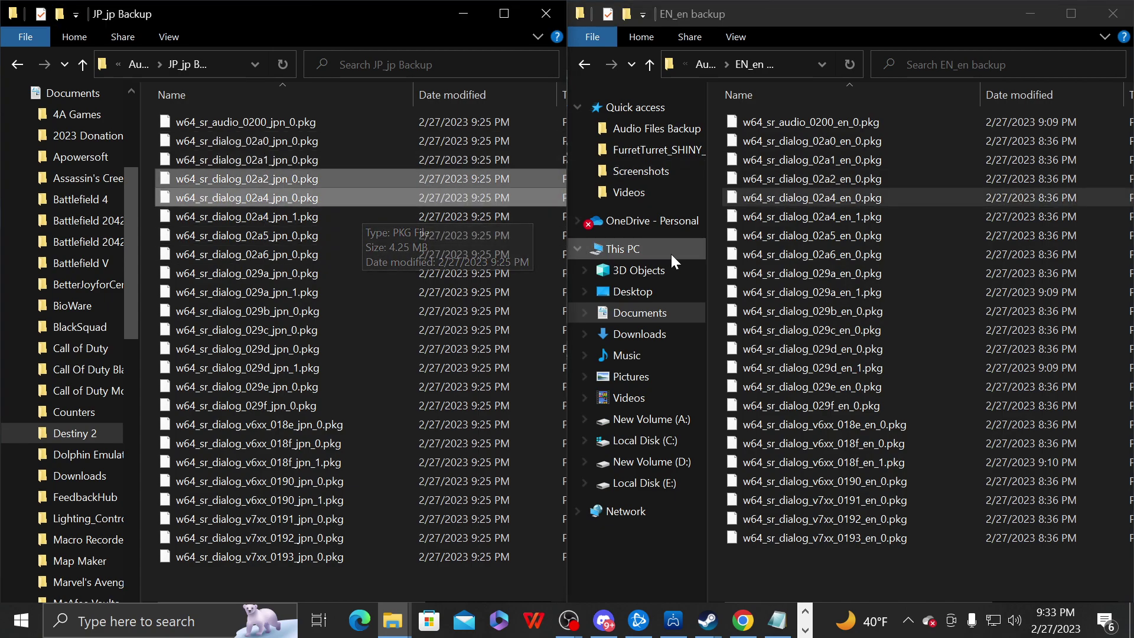
pyautogui.click(853, 218)
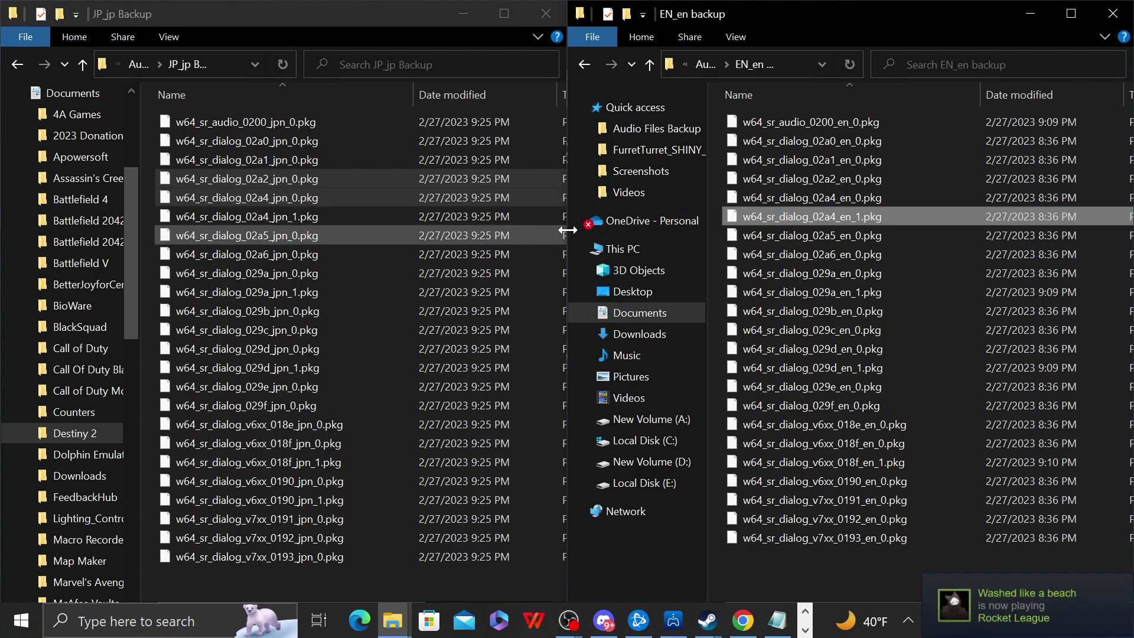
pyautogui.click(788, 272)
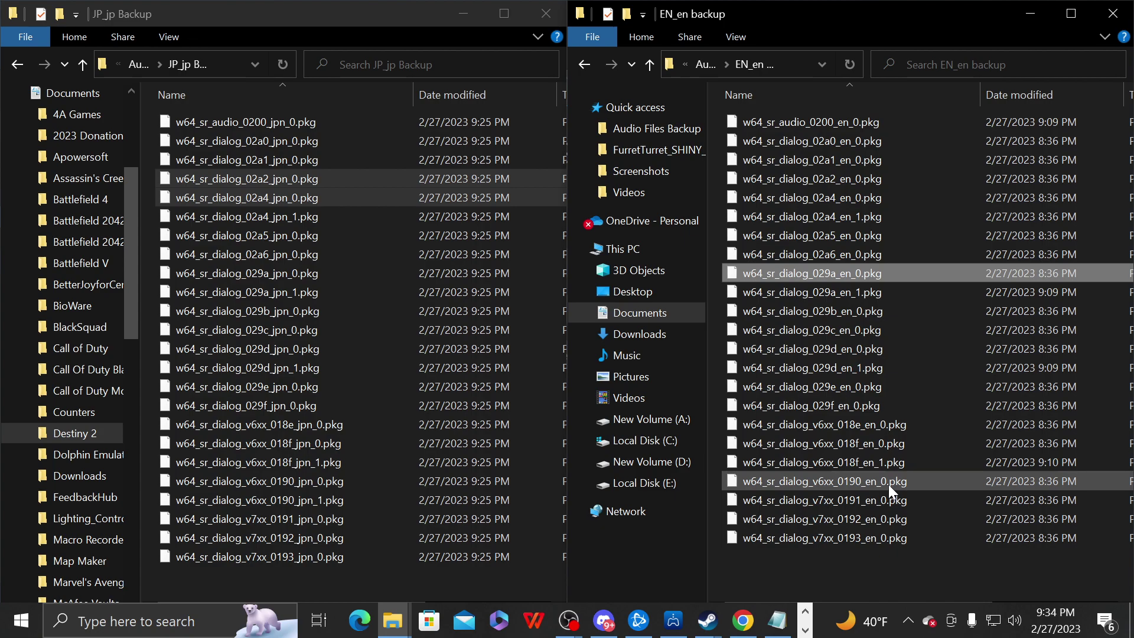
# Highlight every package in EN_en backup, from w64_sr_audio_0200_en_0.pkg to w64_sr_dialog_v7xx_0193_en_0.pkg, to review the set, and clear the selection.
pyautogui.moveTo(903, 455)
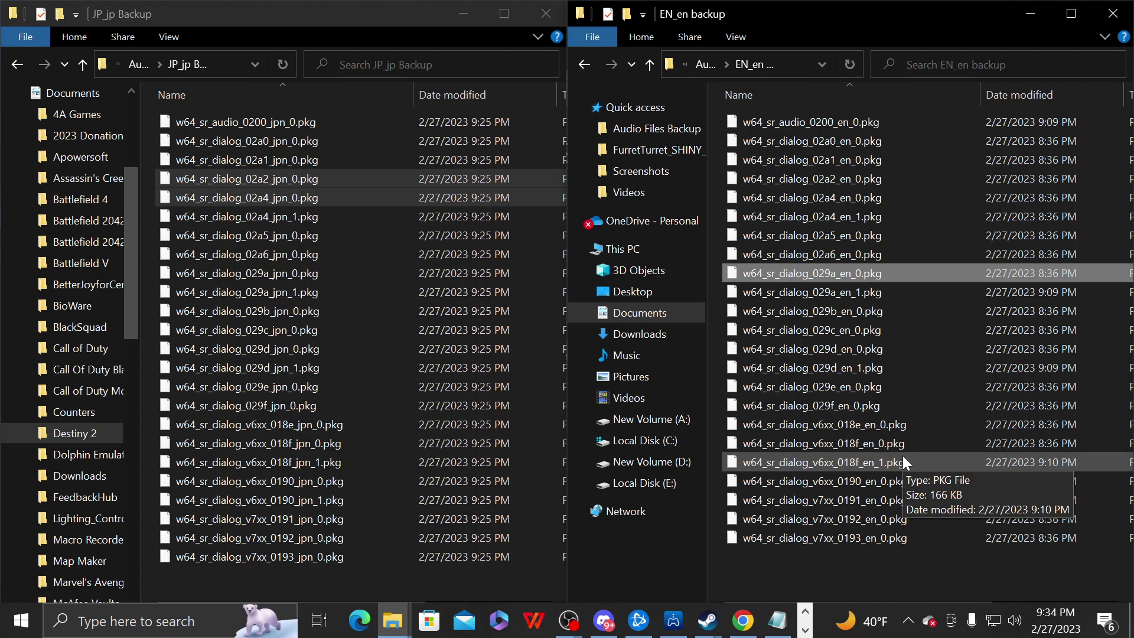
pyautogui.click(846, 120)
pyautogui.moveTo(898, 505)
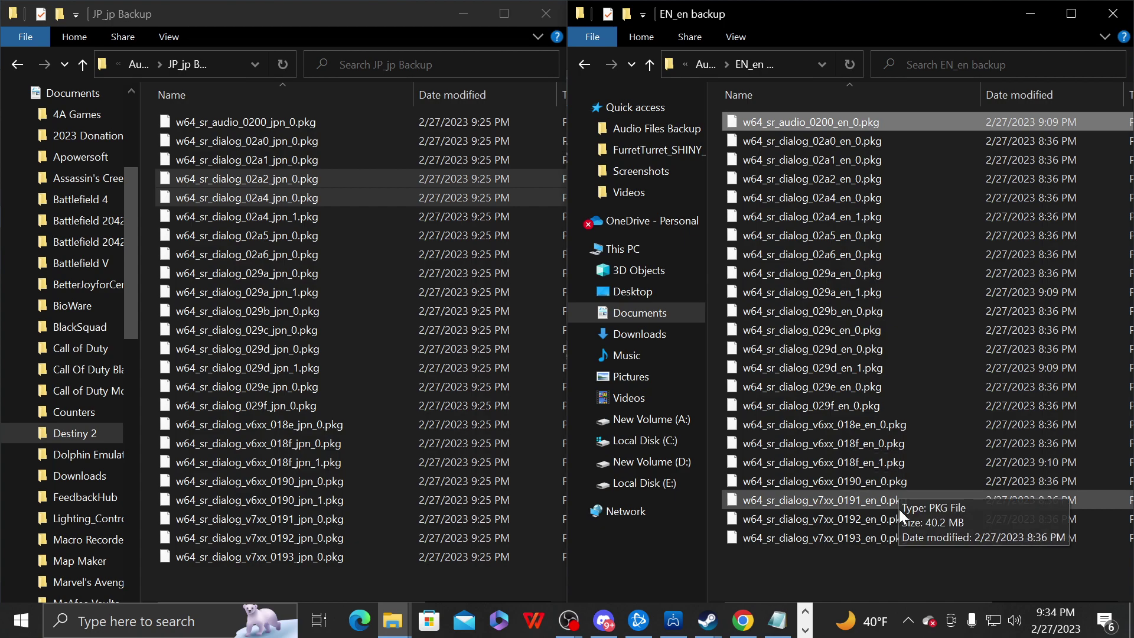
pyautogui.keyDown('shift'); pyautogui.click(891, 536); pyautogui.keyUp('shift')
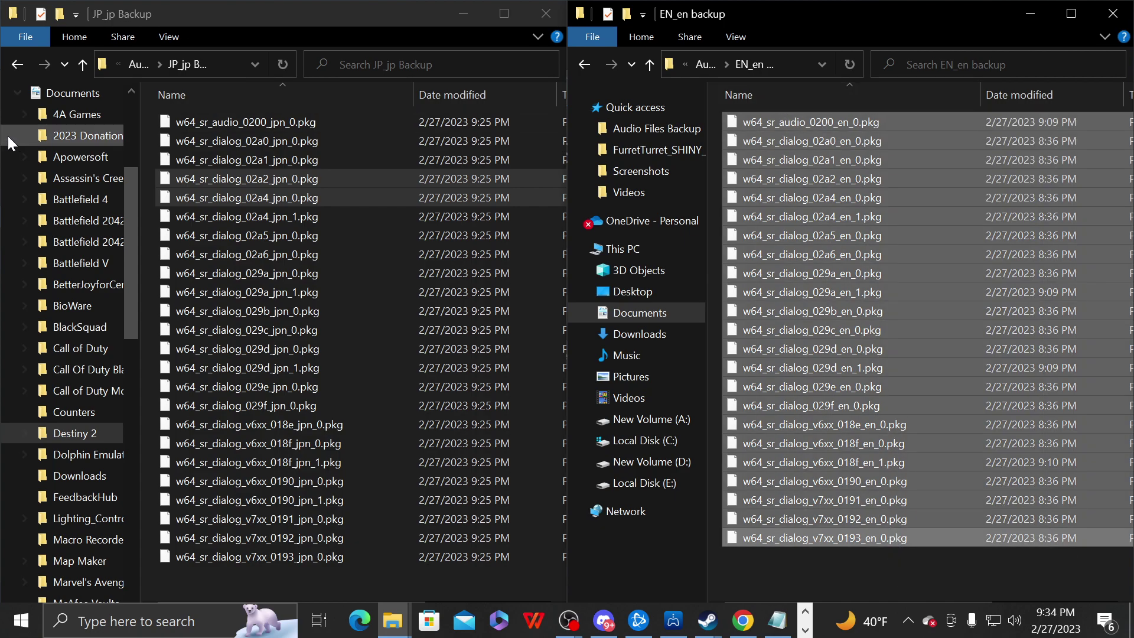
pyautogui.moveTo(795, 352)
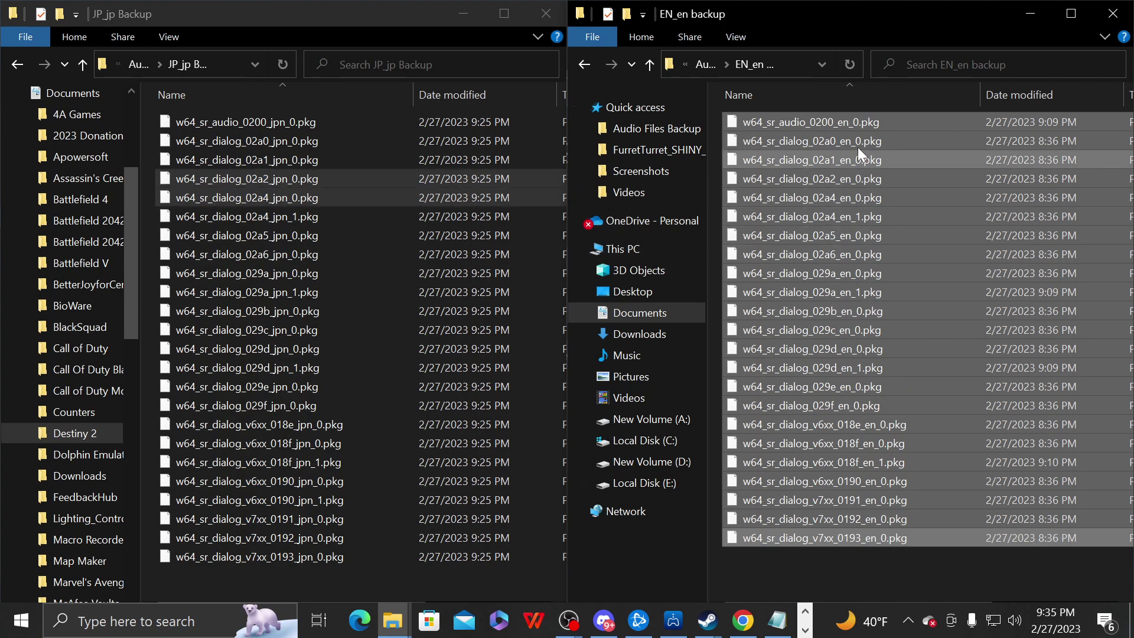
pyautogui.moveTo(877, 333)
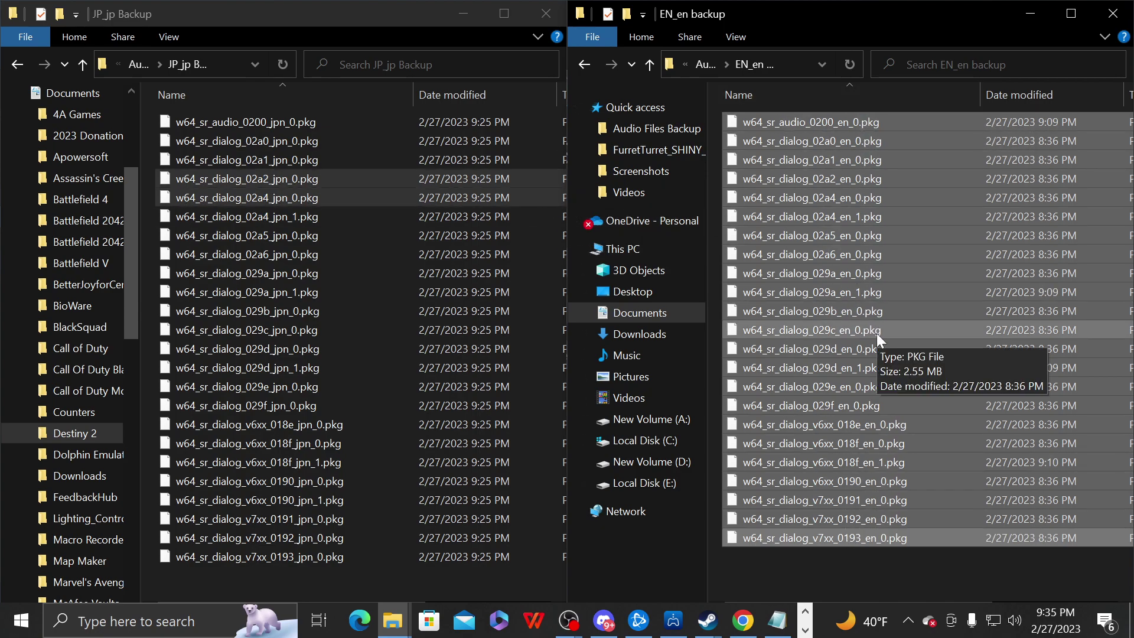
pyautogui.click(881, 559)
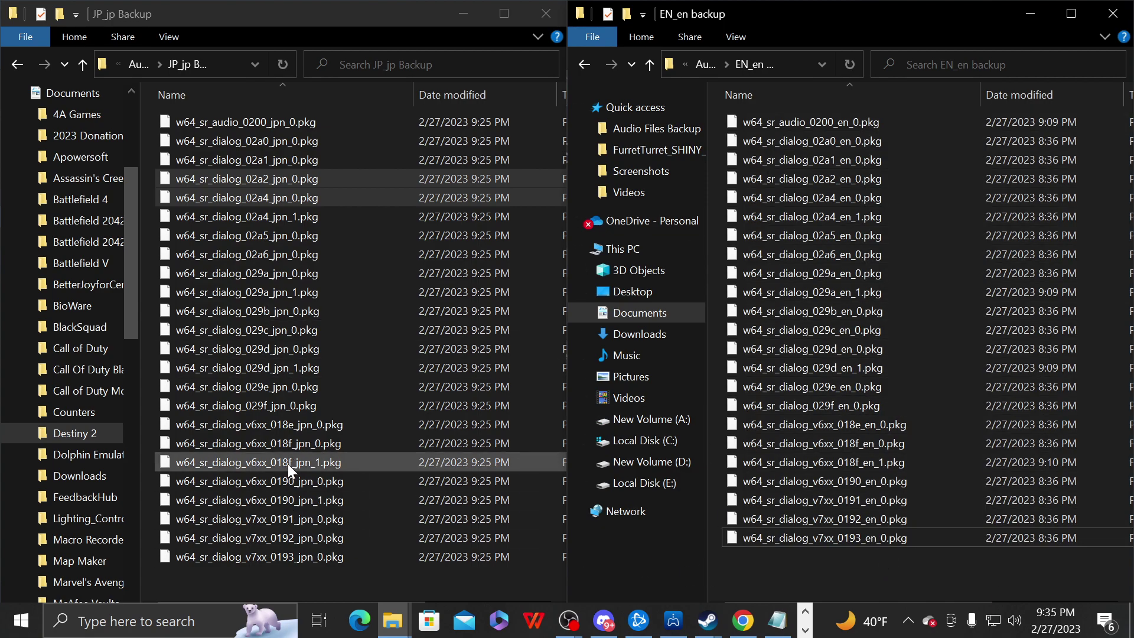
# Move w64_sr_dialog_v6xx_018f_jpn_1.pkg from JP_jp Backup into EN_en backup.
pyautogui.moveTo(289, 458); pyautogui.dragTo(838, 572)
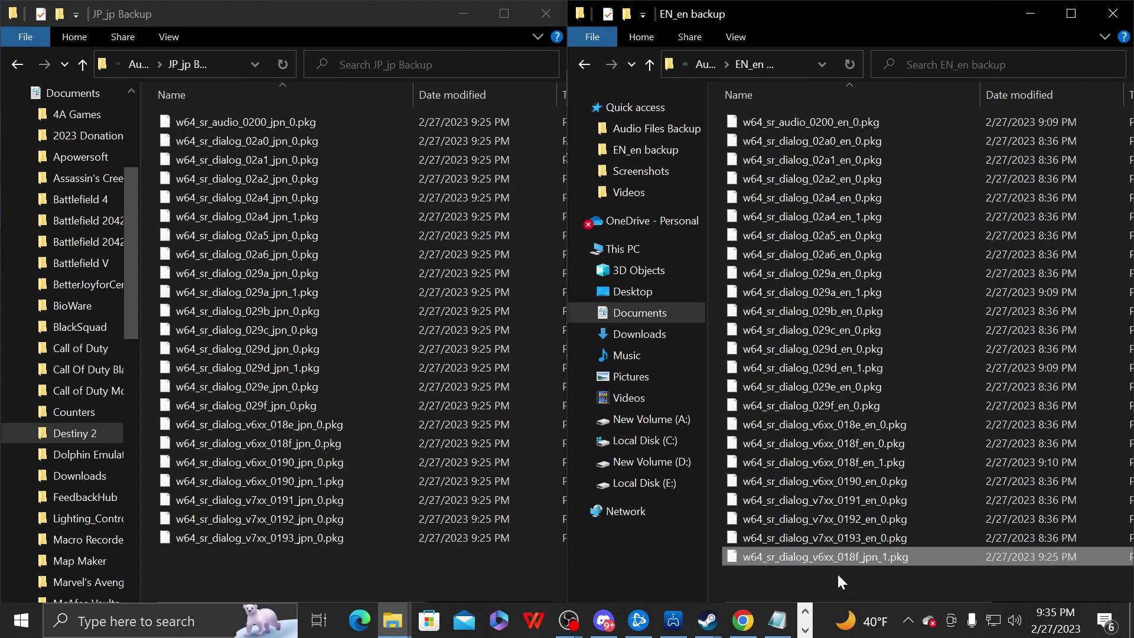
pyautogui.click(874, 555)
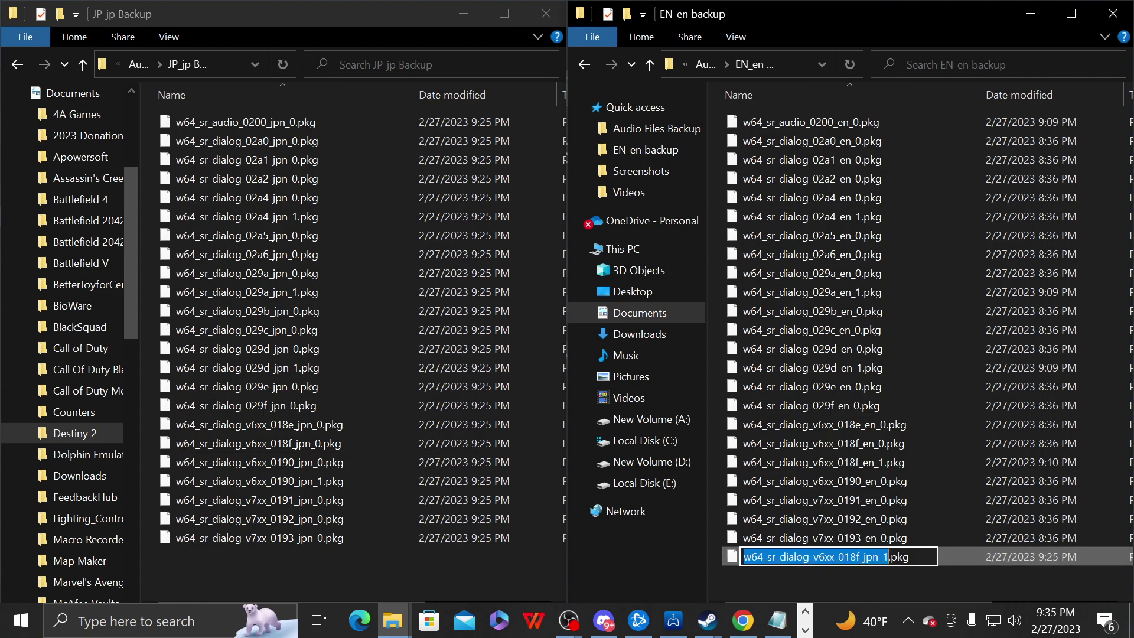
pyautogui.click(878, 556)
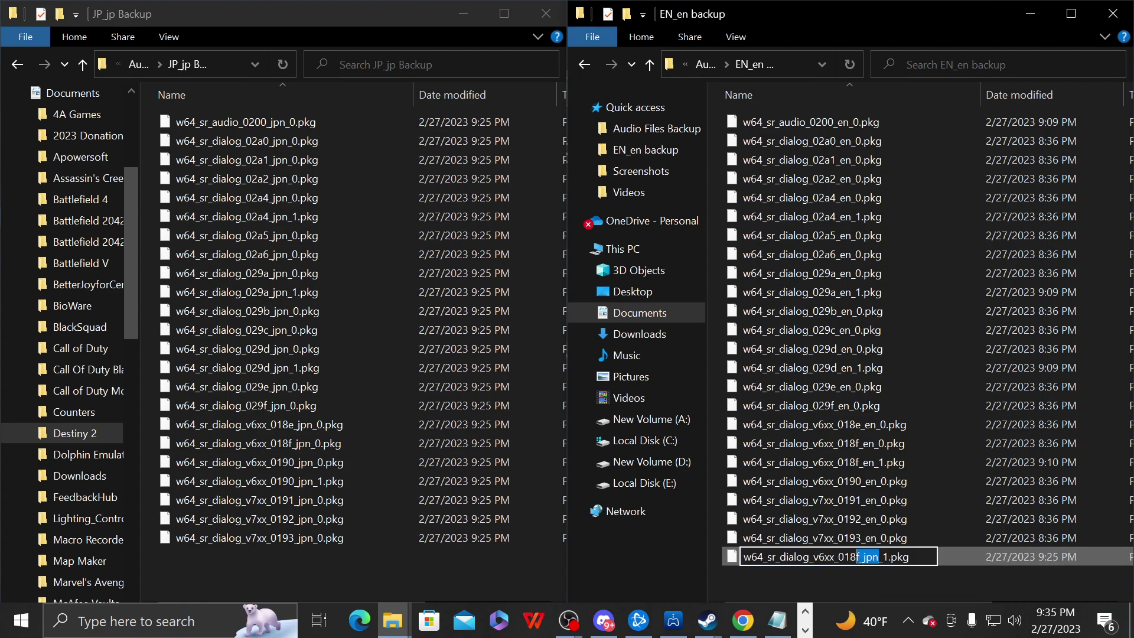
pyautogui.press('Return')
pyautogui.click(874, 576)
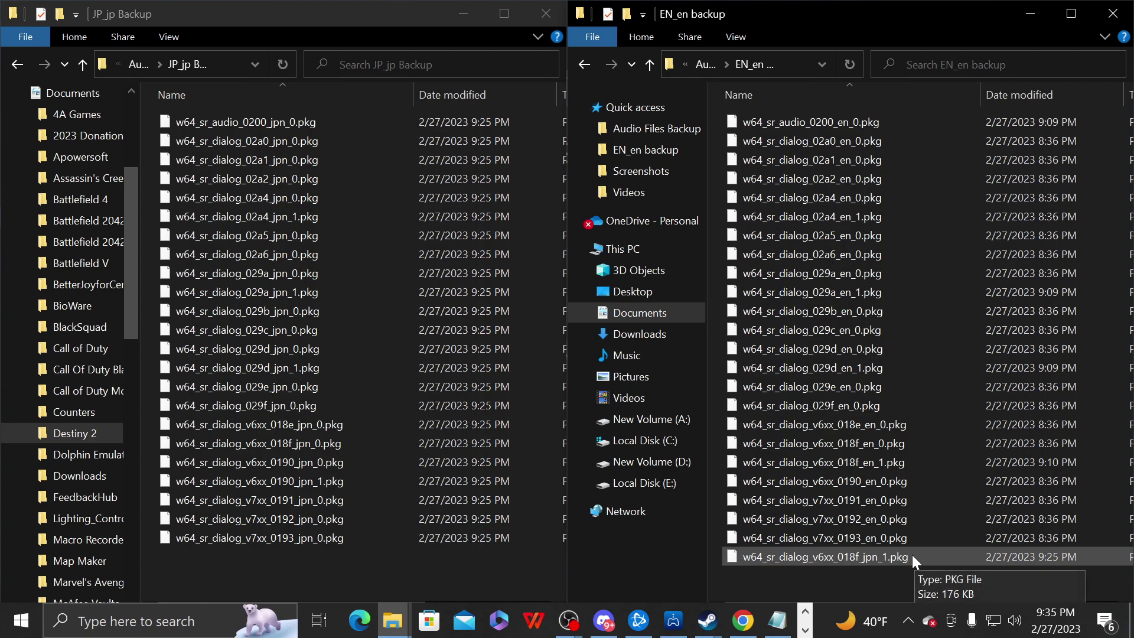
# Try to rename the moved file to w64_sr_dialog_v6xx_018f_en_1.pkg, decline the numbered name, and return the file to JP_jp Backup.
pyautogui.click(880, 559)
pyautogui.click(875, 555)
pyautogui.click(875, 555)
pyautogui.press('BackSpace')
pyautogui.press('BackSpace')
pyautogui.press('BackSpace')
pyautogui.write('en')
pyautogui.press('Return')
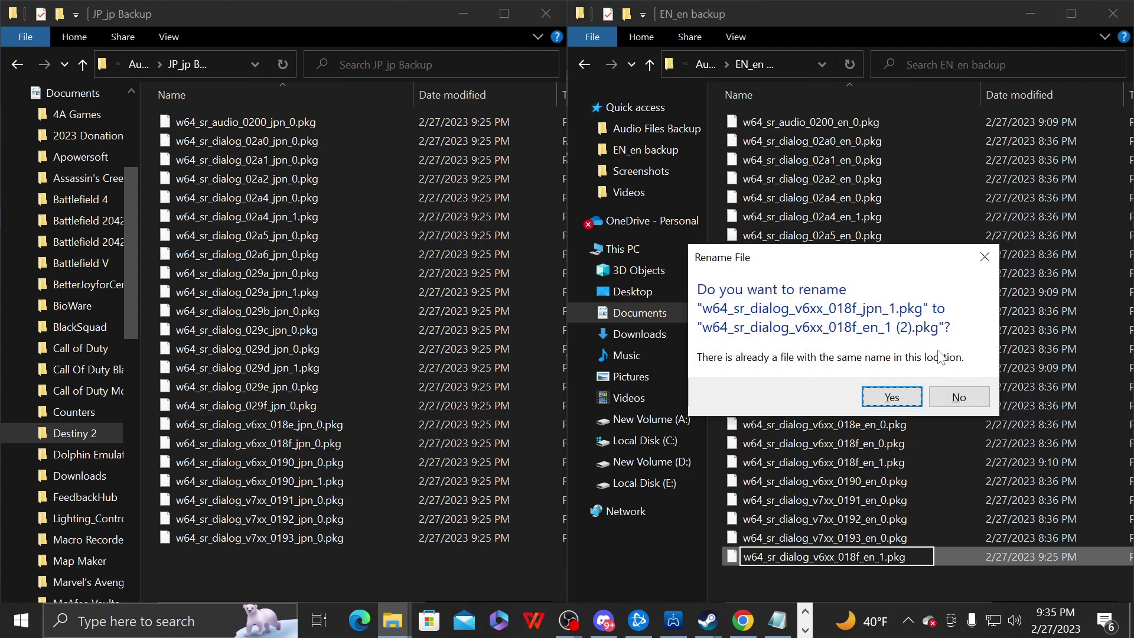
pyautogui.click(957, 397)
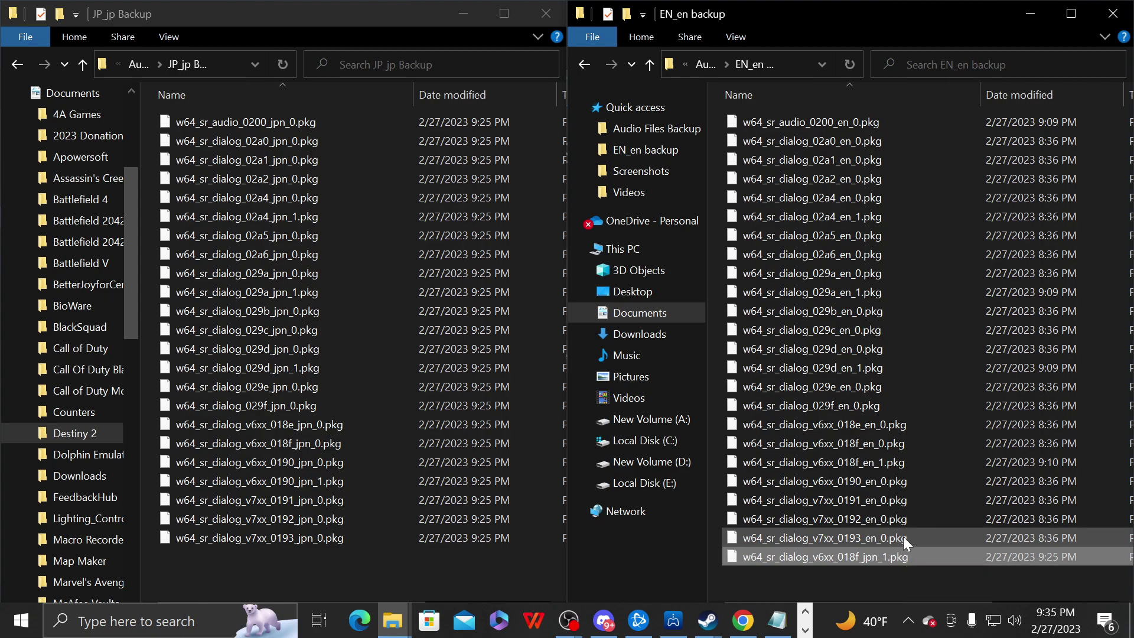
pyautogui.moveTo(858, 555); pyautogui.dragTo(334, 525)
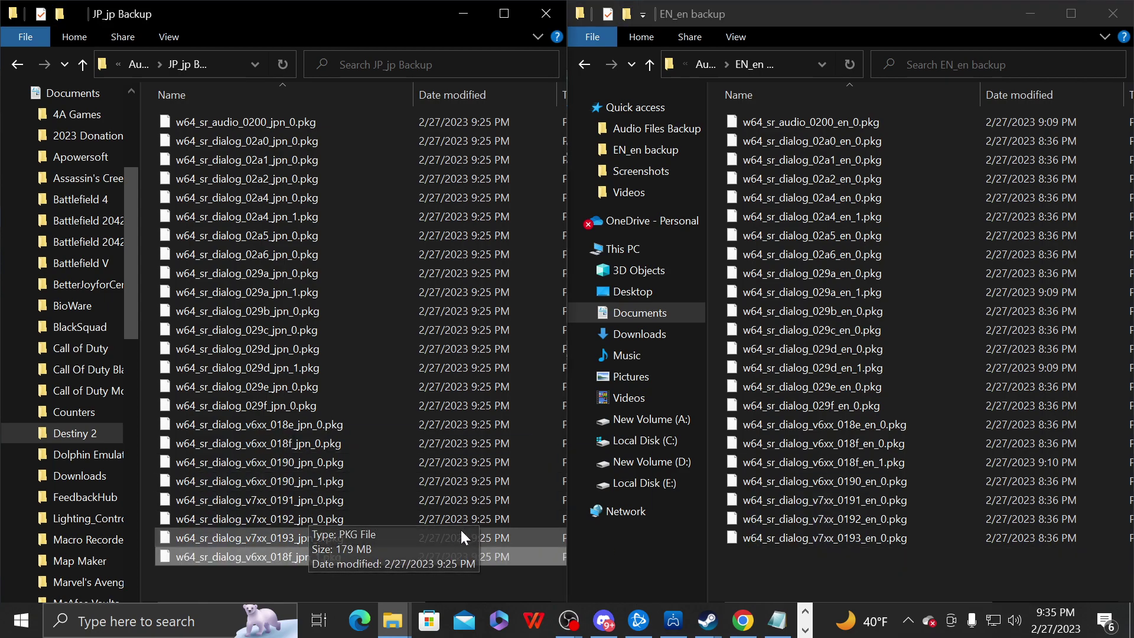
# Move w64_sr_dialog_v6xx_0190_jpn_1.pkg from JP_jp Backup into EN_en backup.
pyautogui.click(318, 484)
pyautogui.click(840, 584)
pyautogui.hotkey('ctrl', 'v')
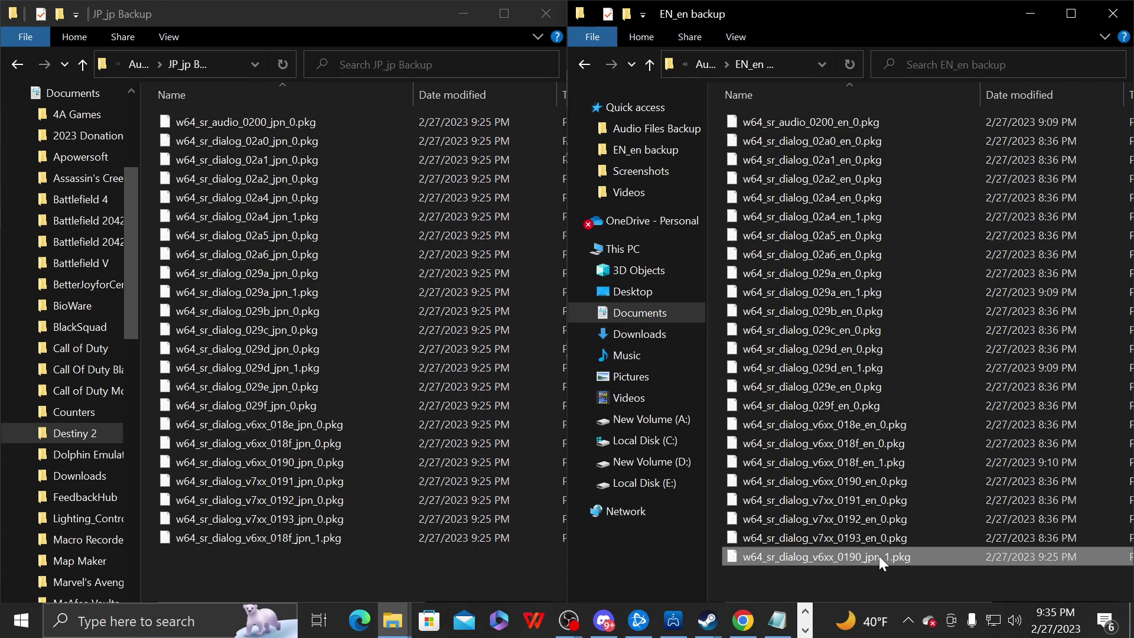
# Rename the moved 0190 Japanese package in EN_en backup to w64_sr_dialog_v6xx_0190_en_1.pkg.
pyautogui.click(879, 557)
pyautogui.click(883, 557)
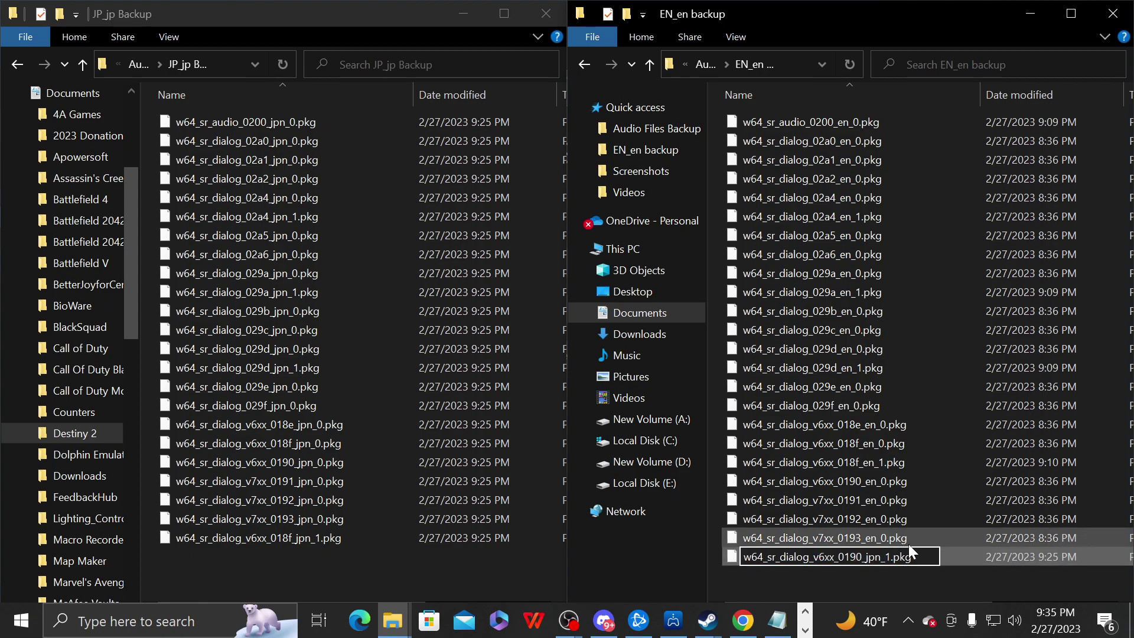
pyautogui.press('BackSpace')
pyautogui.press('BackSpace')
pyautogui.press('BackSpace')
pyautogui.press('BackSpace')
pyautogui.write('en_')
pyautogui.press('Return')
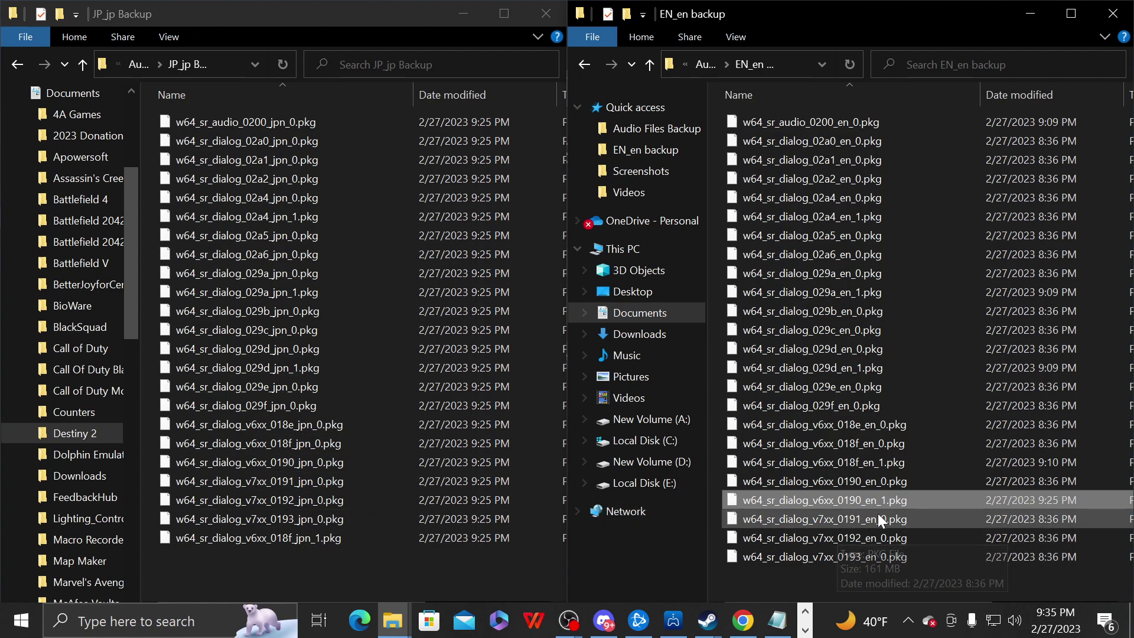
# Move w64_sr_dialog_v6xx_0190_en_1.pkg back into JP_jp Backup and rename it w64_sr_dialog_v6xx_0190_jpn_1.pkg.
pyautogui.moveTo(812, 495); pyautogui.dragTo(293, 528)
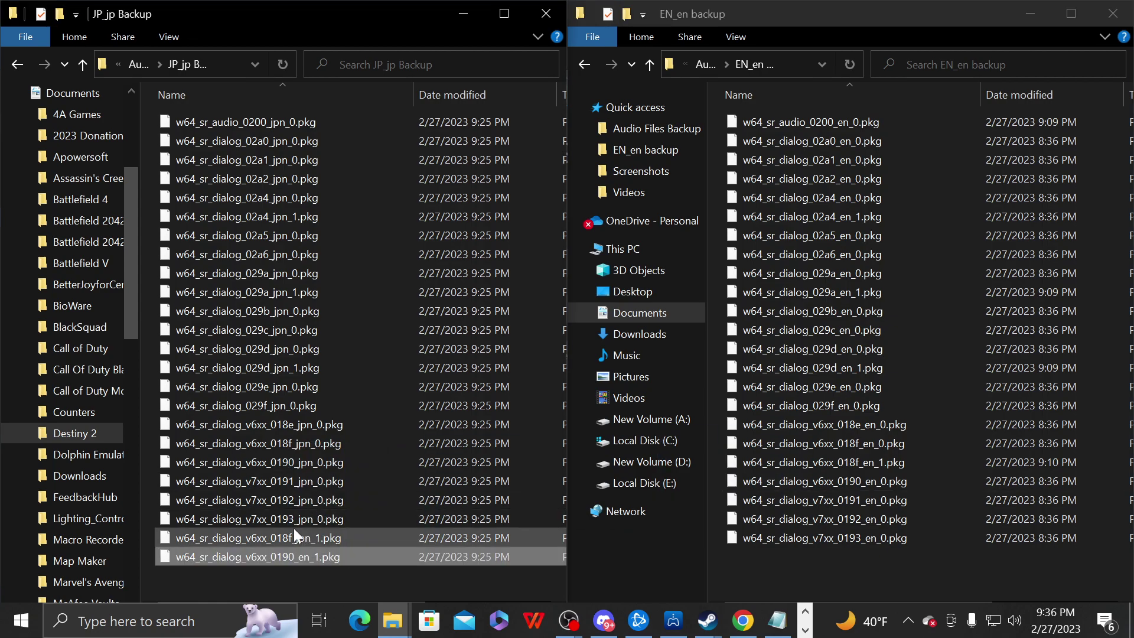
pyautogui.click(310, 558)
pyautogui.click(314, 556)
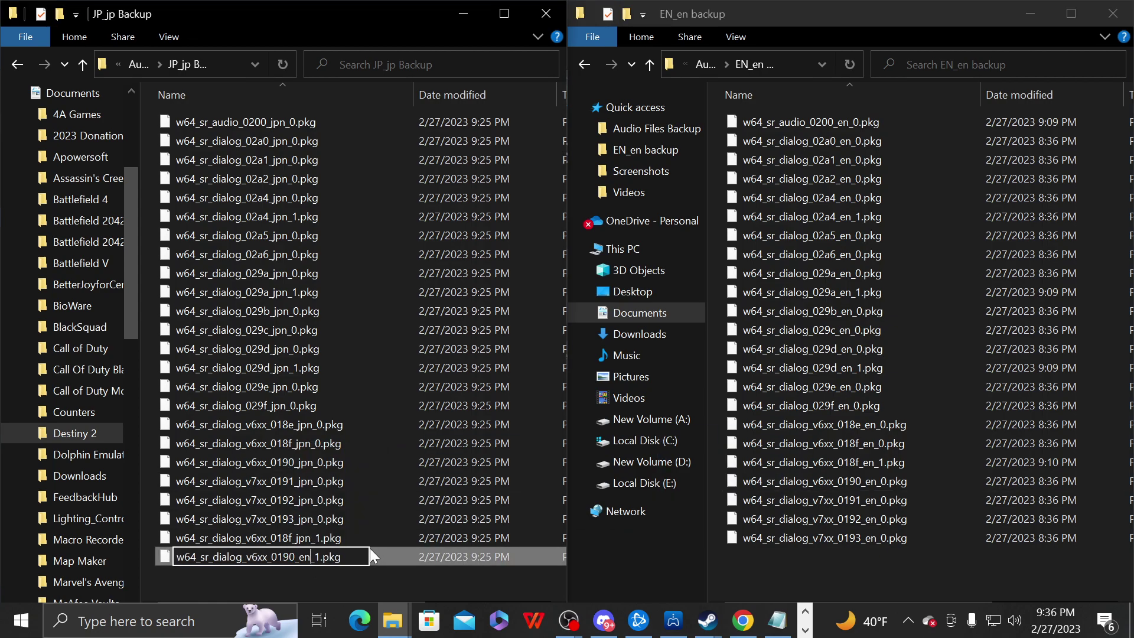
pyautogui.press('BackSpace')
pyautogui.press('BackSpace')
pyautogui.write('jpn')
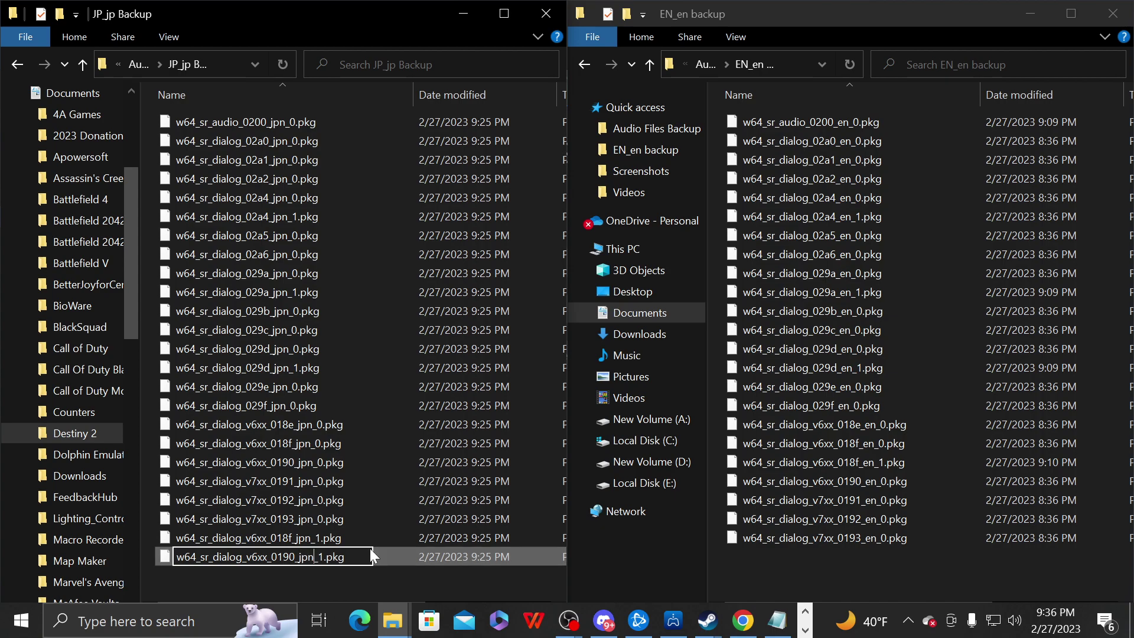
pyautogui.press('Return')
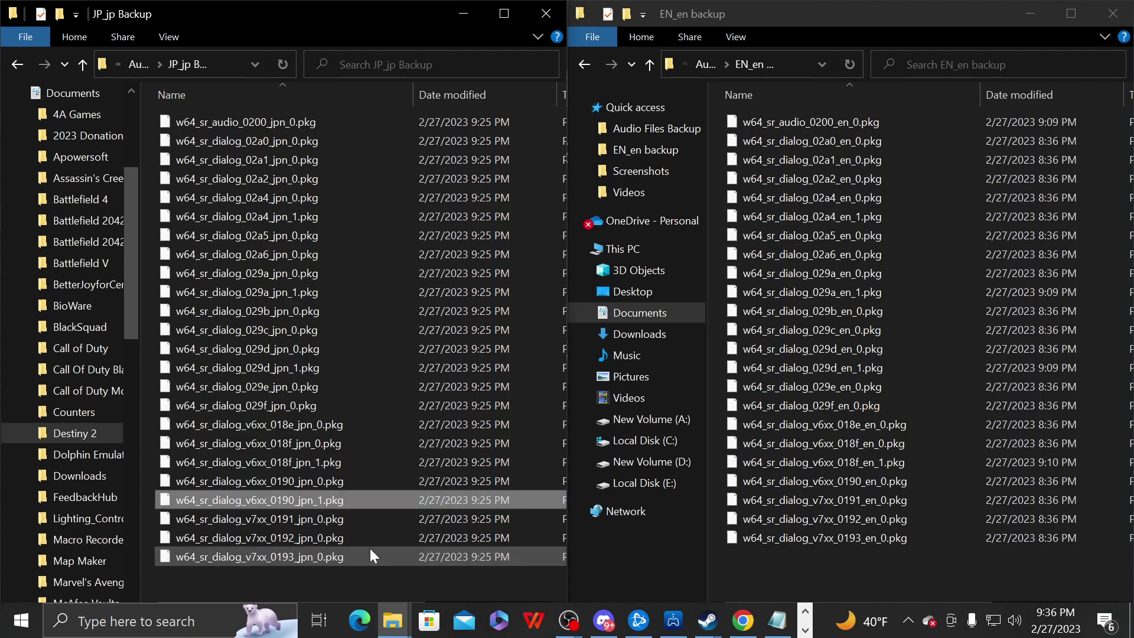